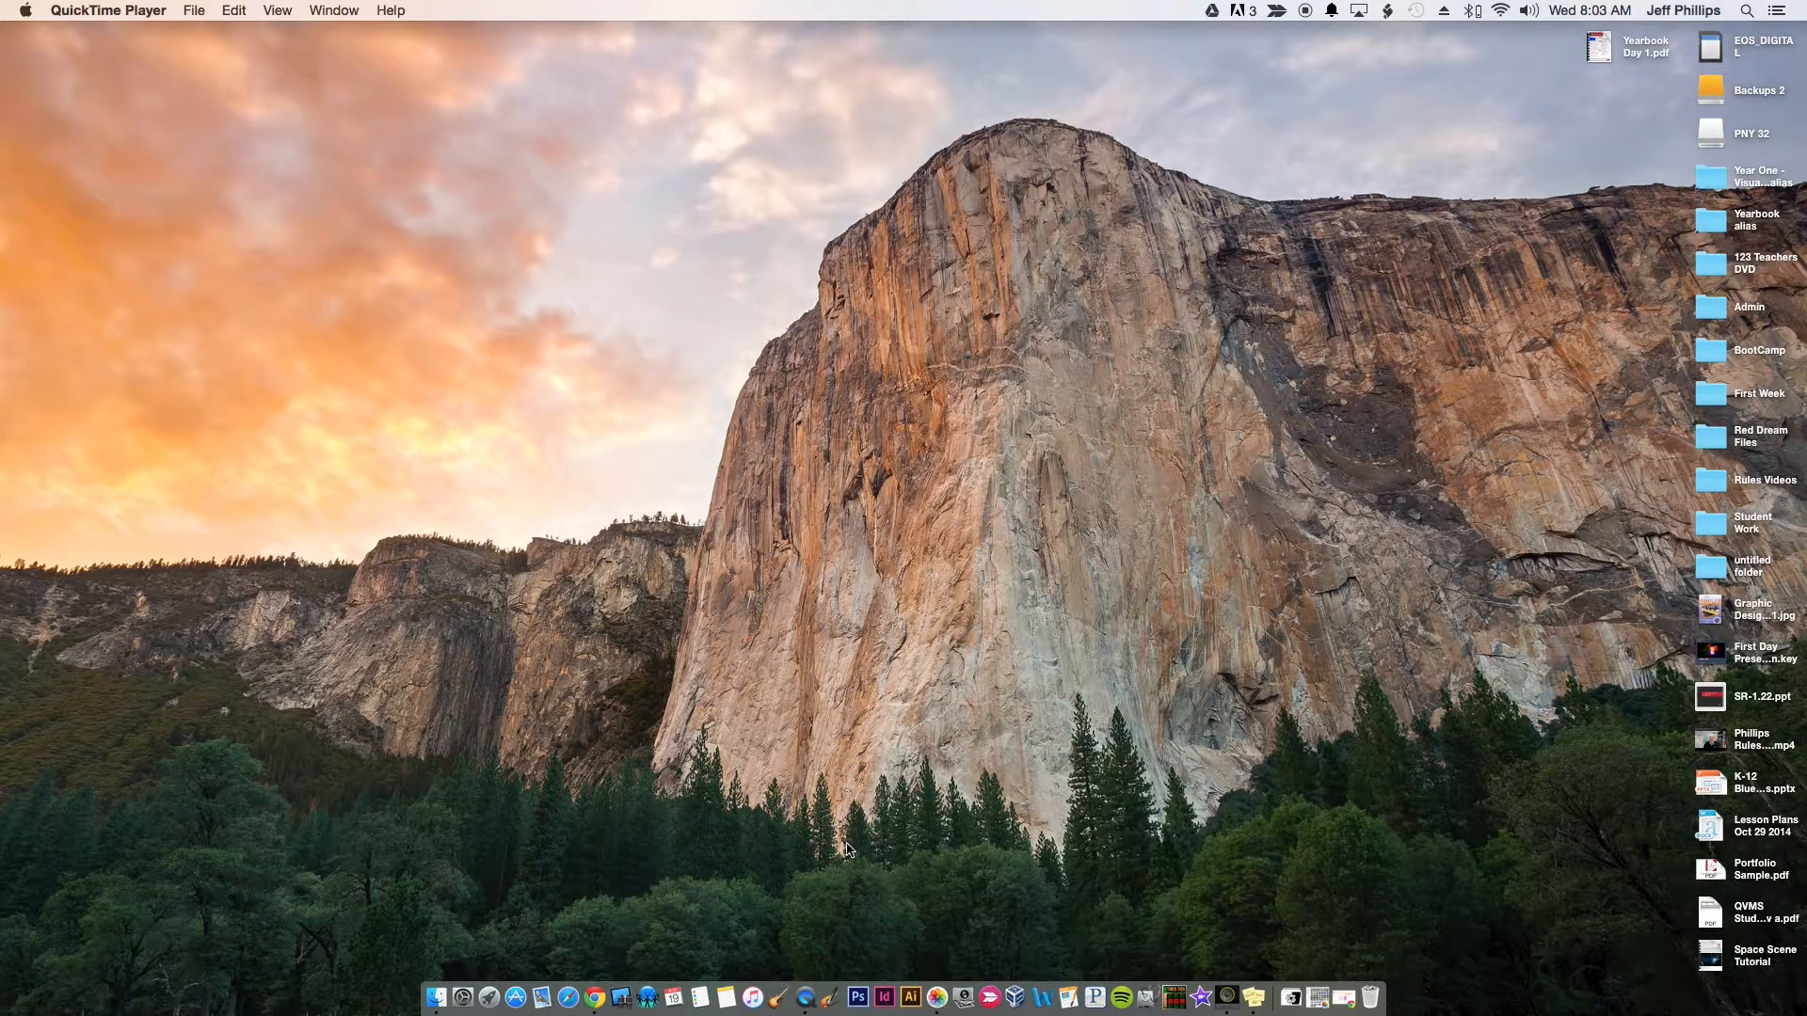
Switch to Photoshop and start a new document named "Squiggle Lines 1" followed by the author's surname
click(860, 1003)
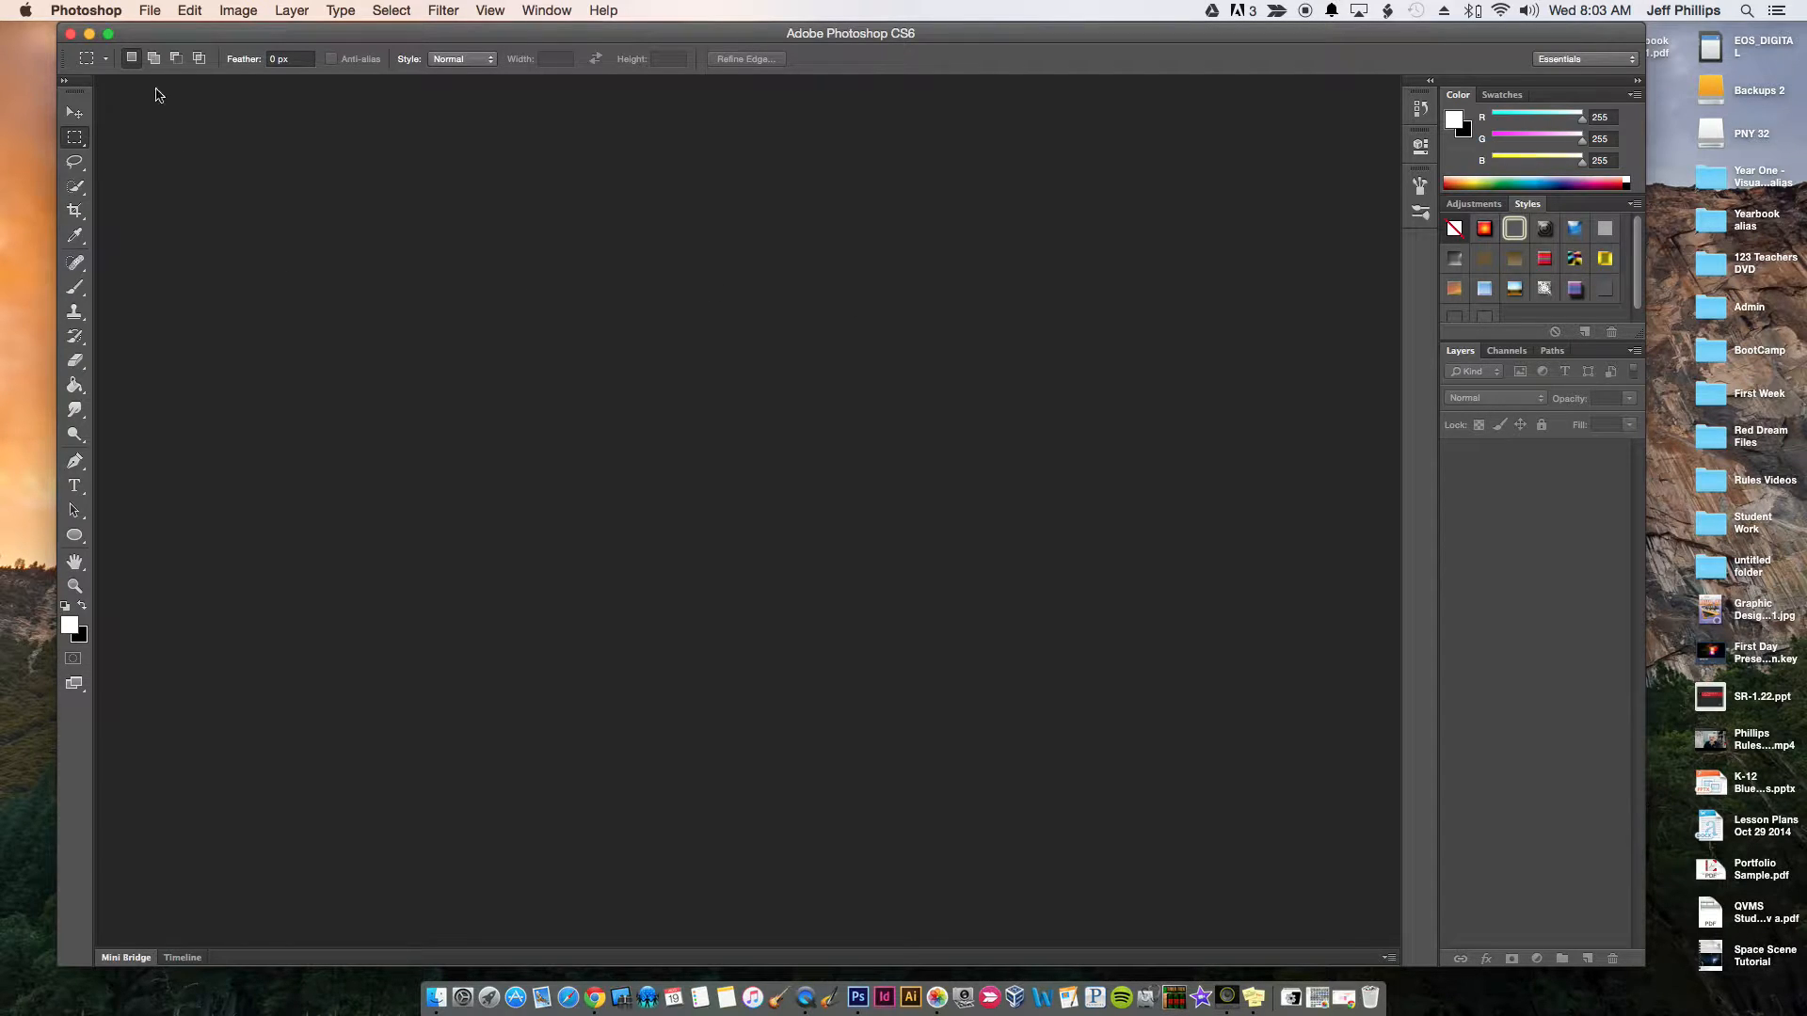
click(149, 11)
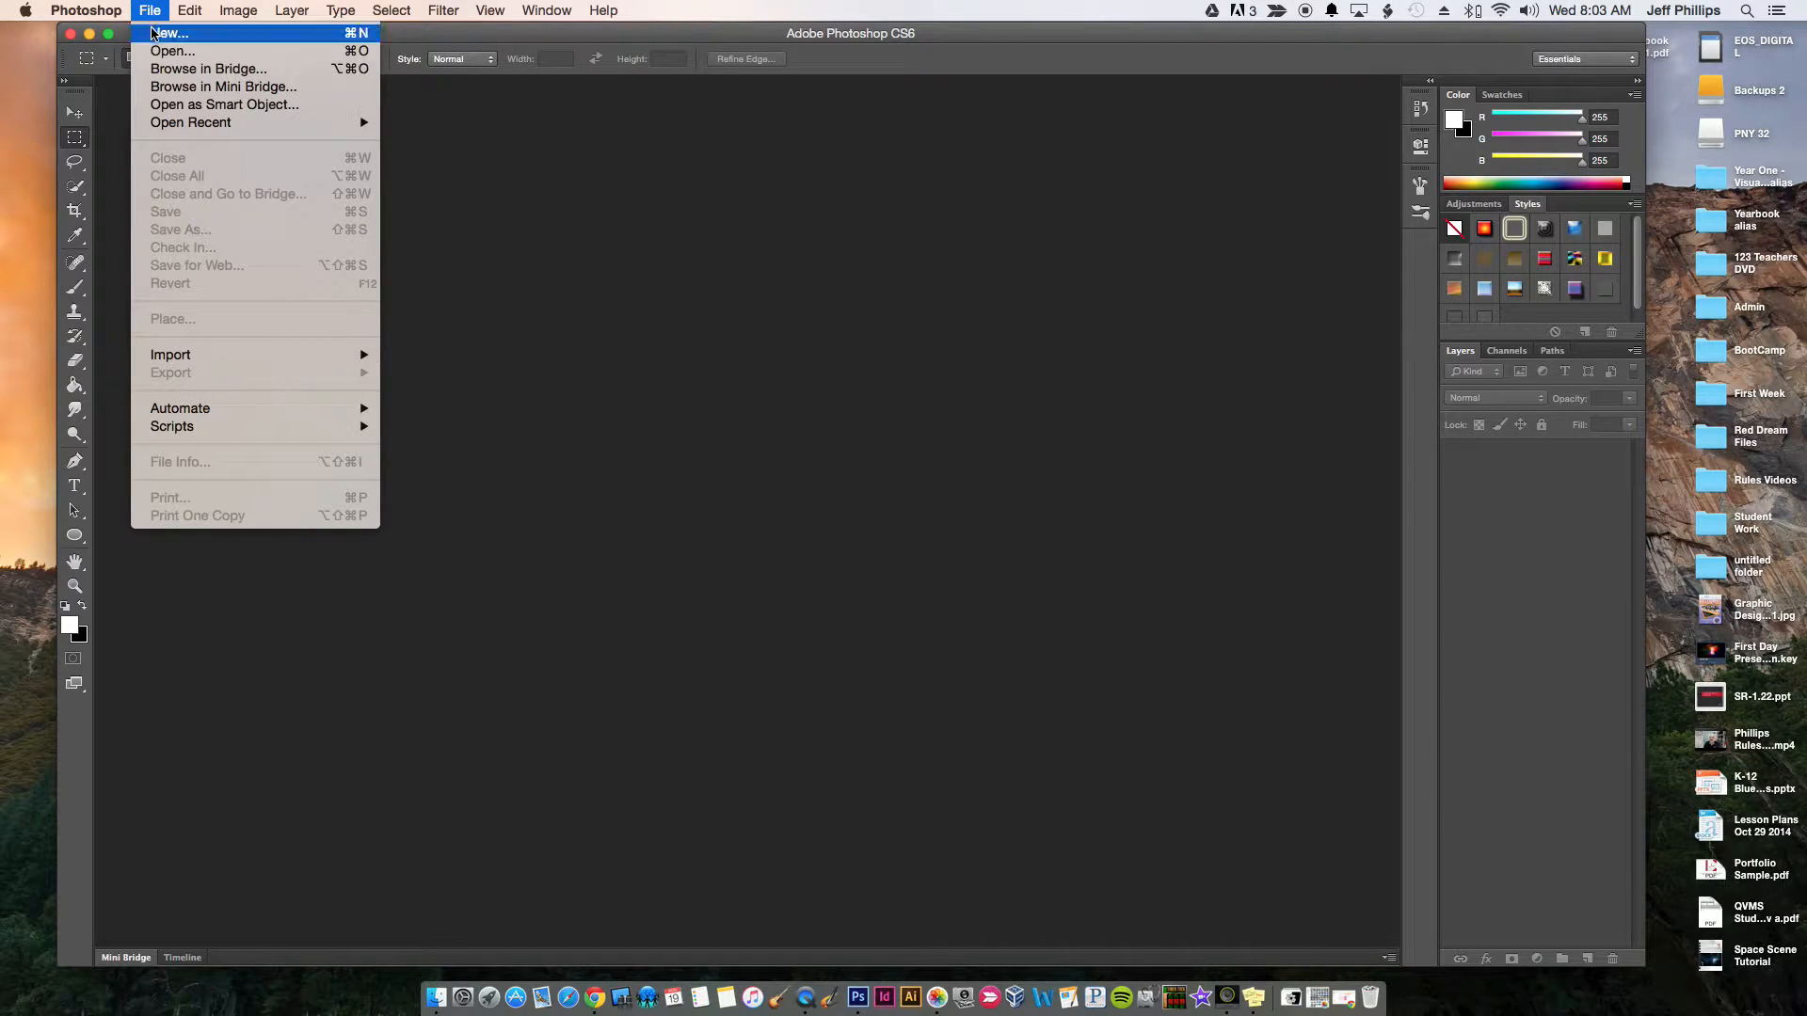
click(153, 34)
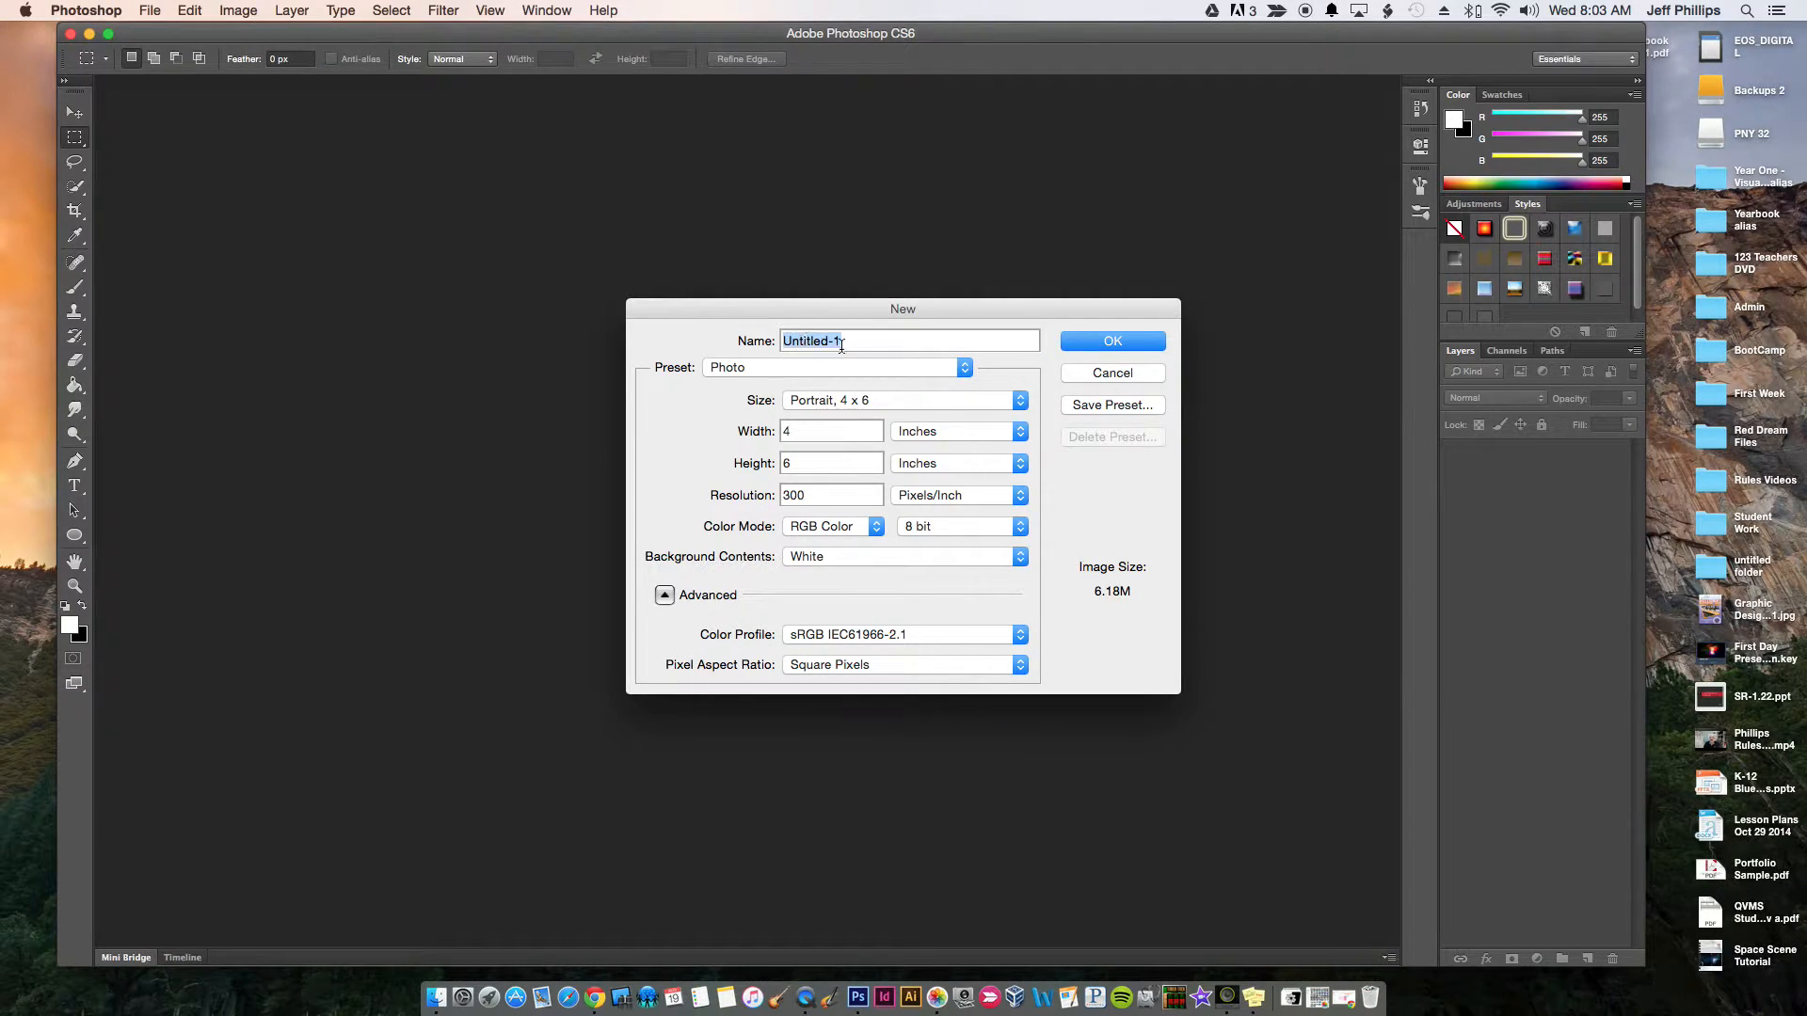
text(Squiggle Lines 1 Phillips)
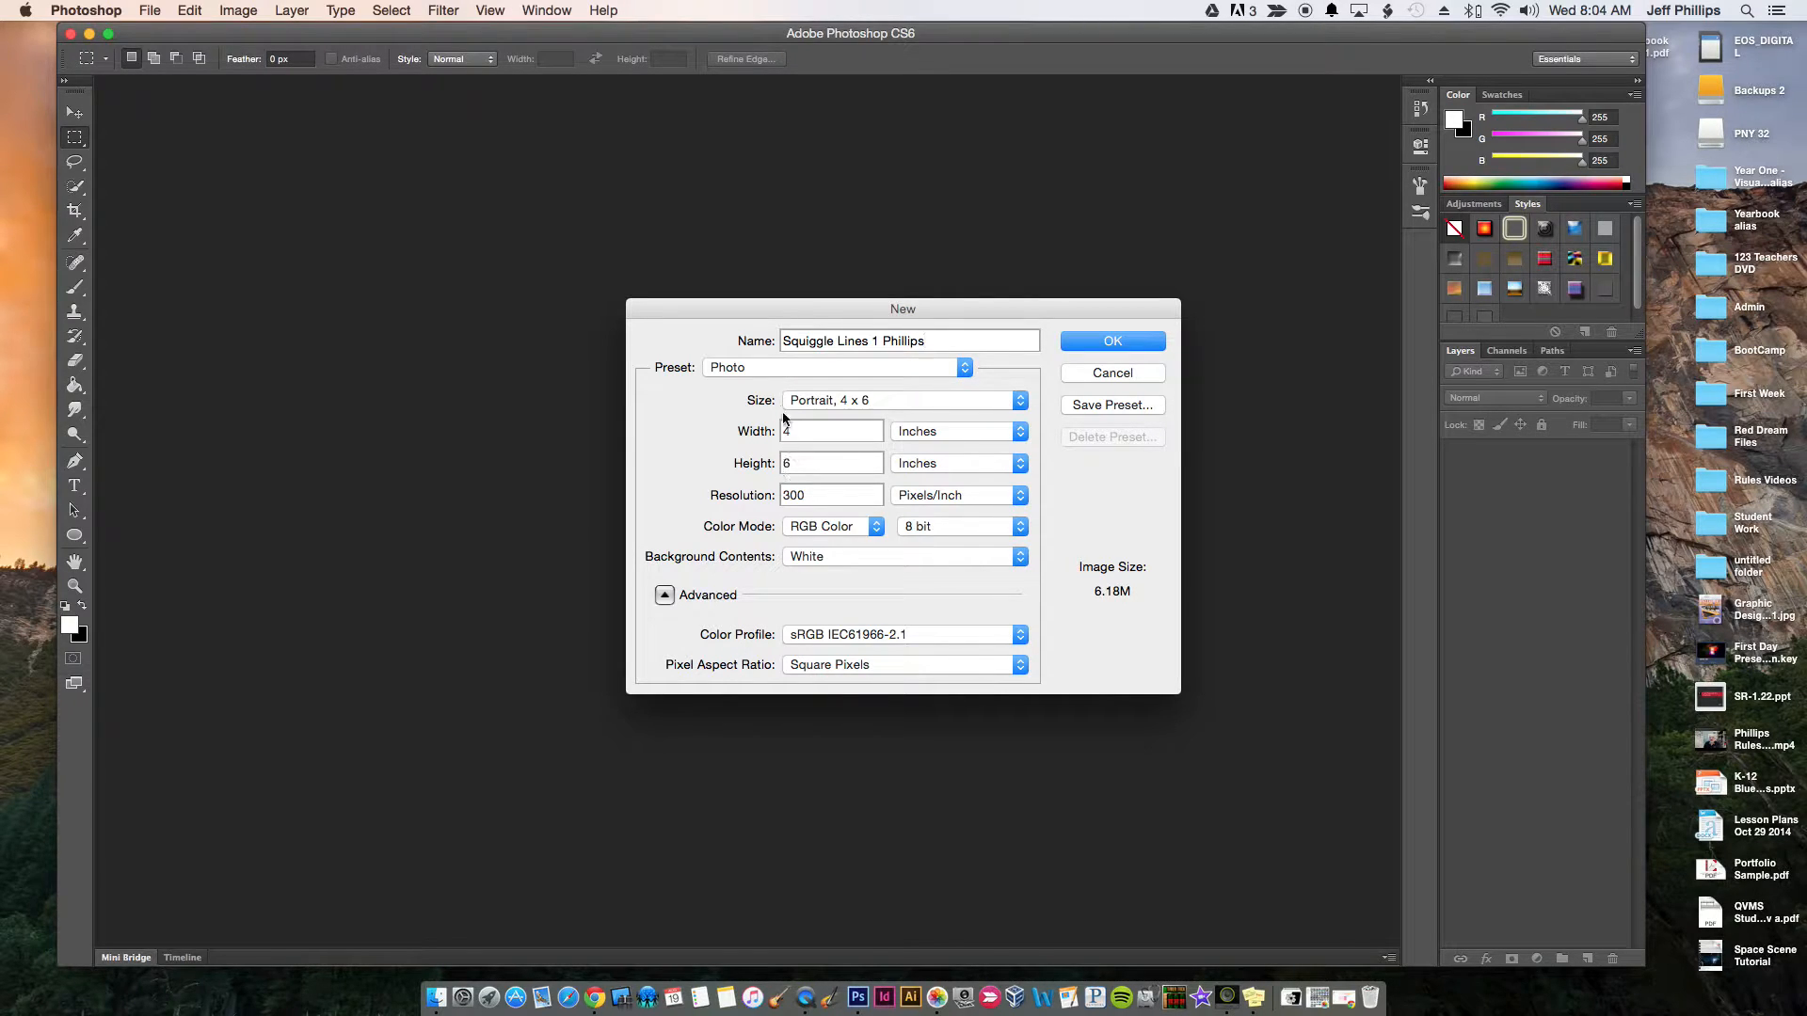
Create the document from the U.S. Paper preset with a width of 11 inches and a height of 8.5 inches
click(757, 375)
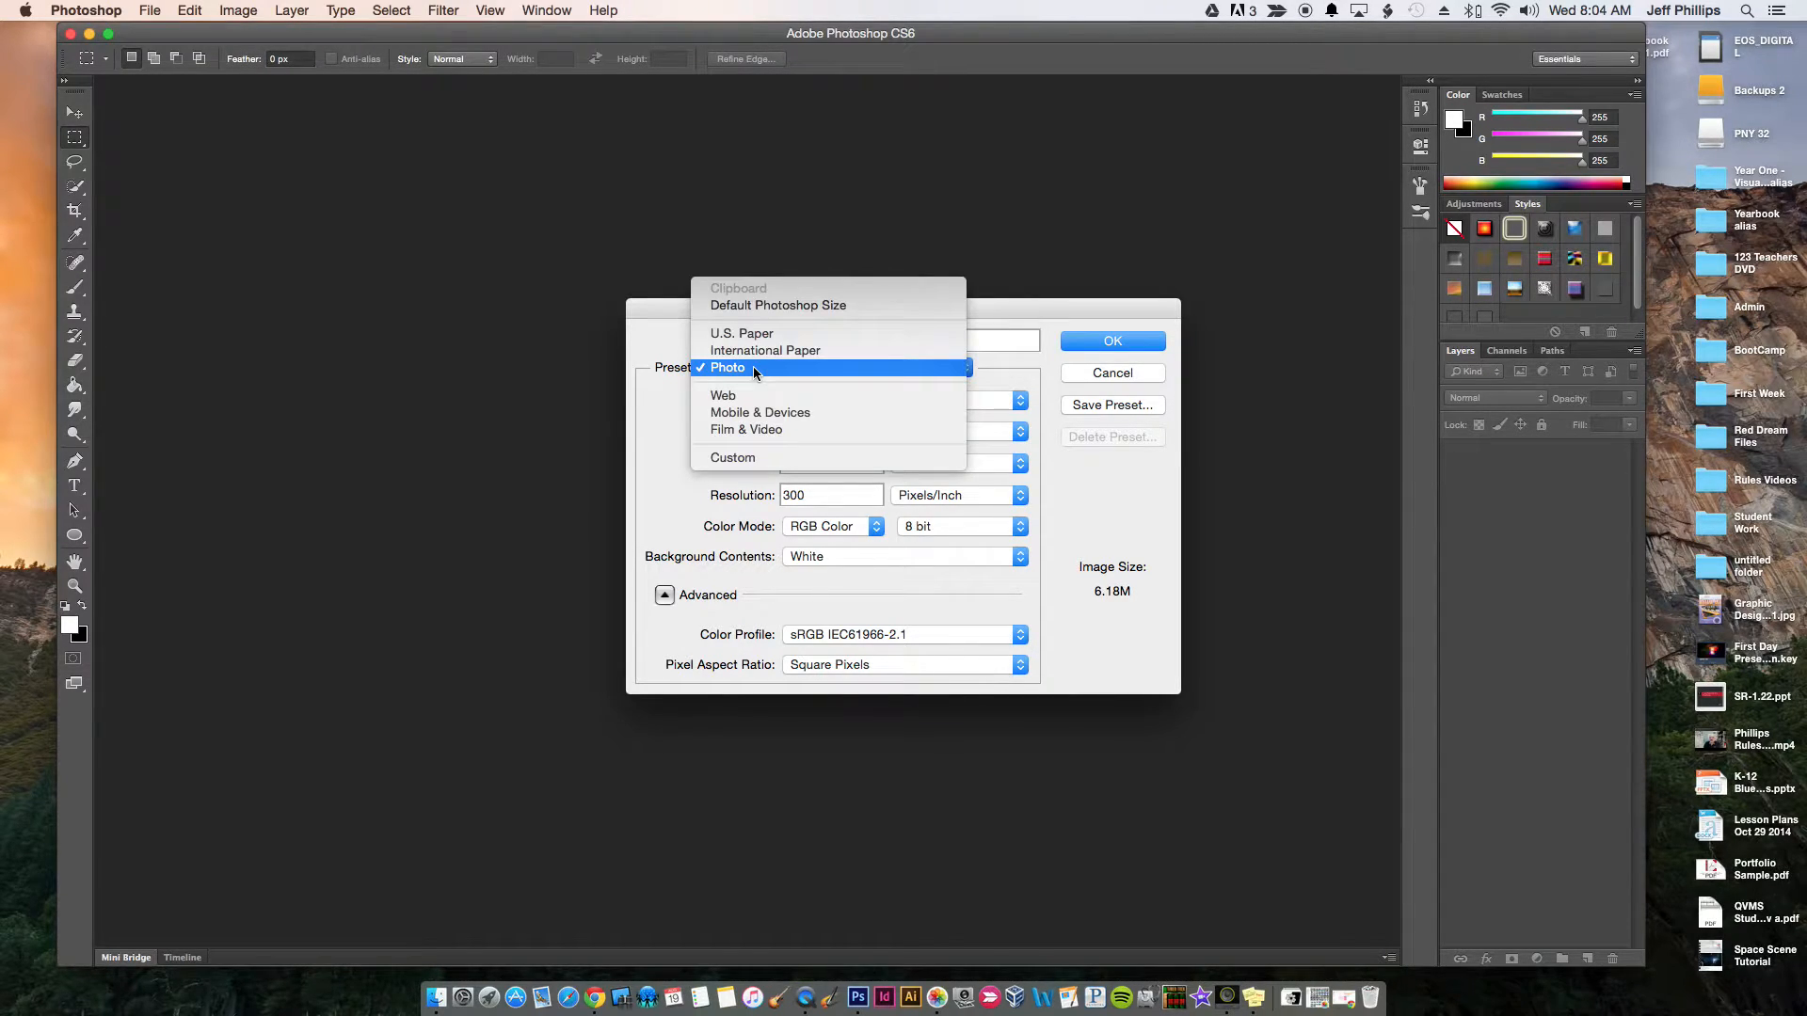
click(751, 334)
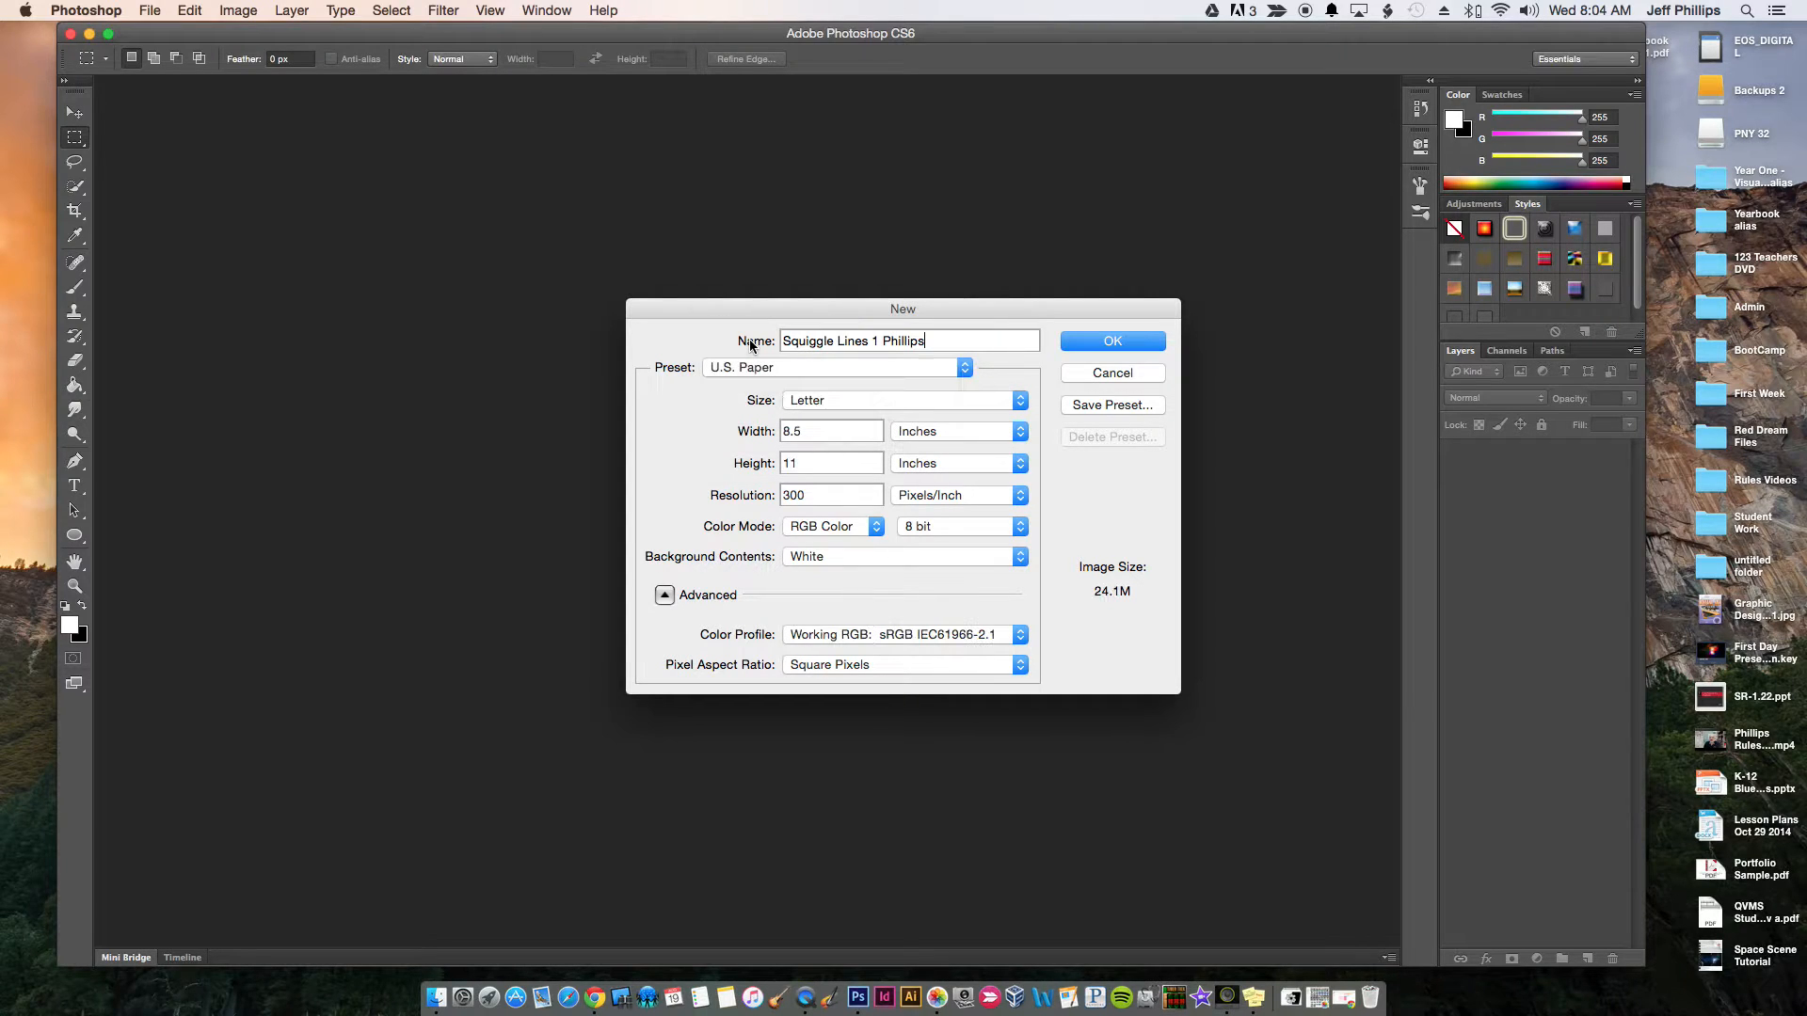
double_click(808, 432)
text(11)
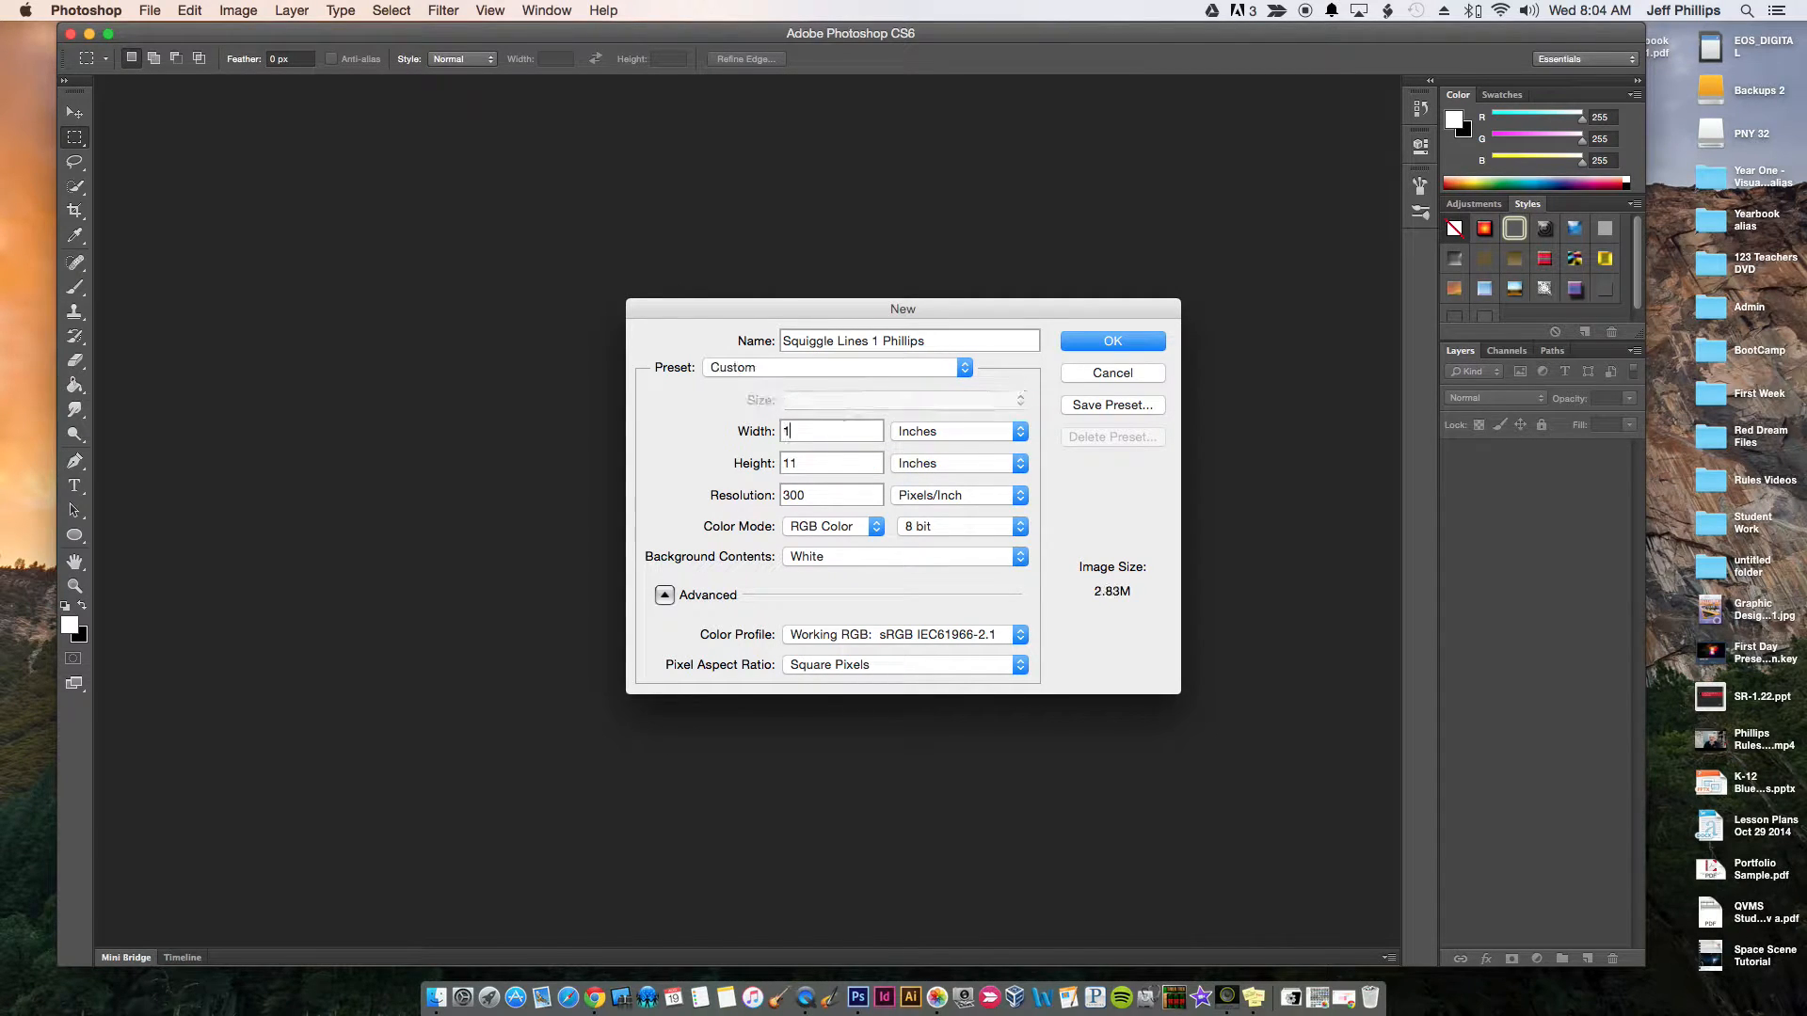
double_click(807, 467)
text(8.5)
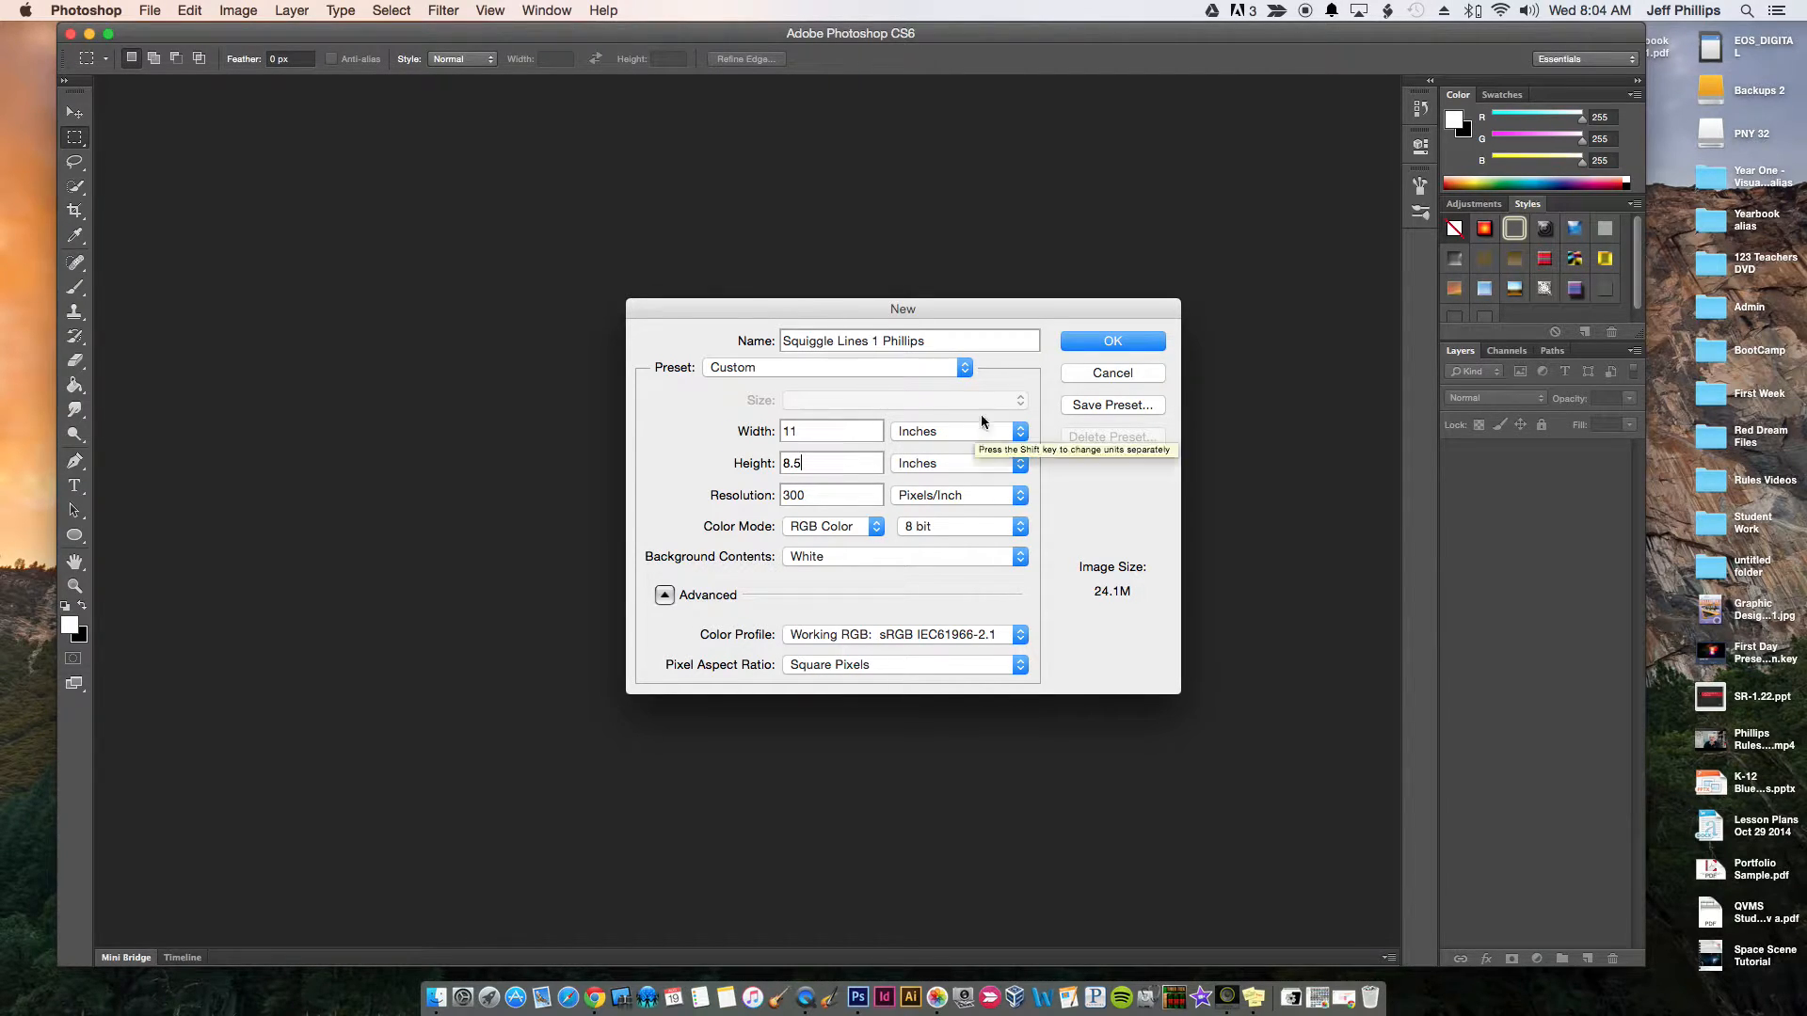
click(1078, 346)
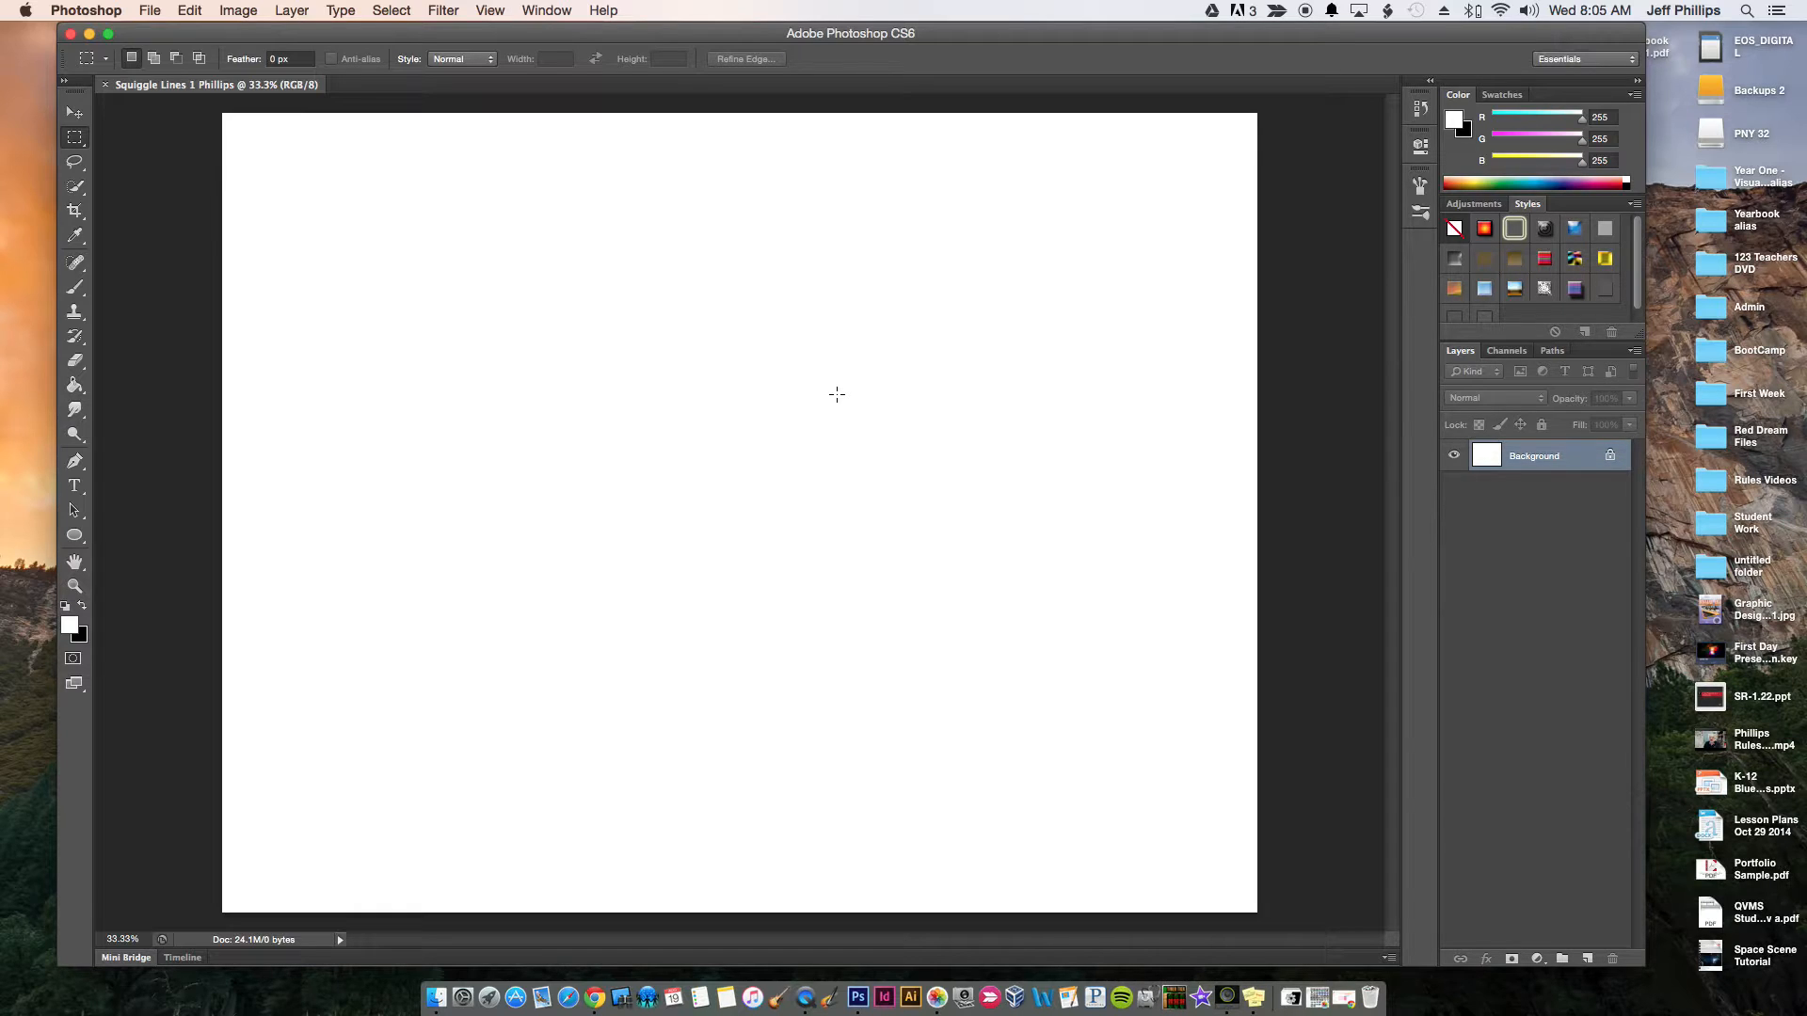
Activate the Brush tool and replace the current brush presets with the default brushes
click(71, 294)
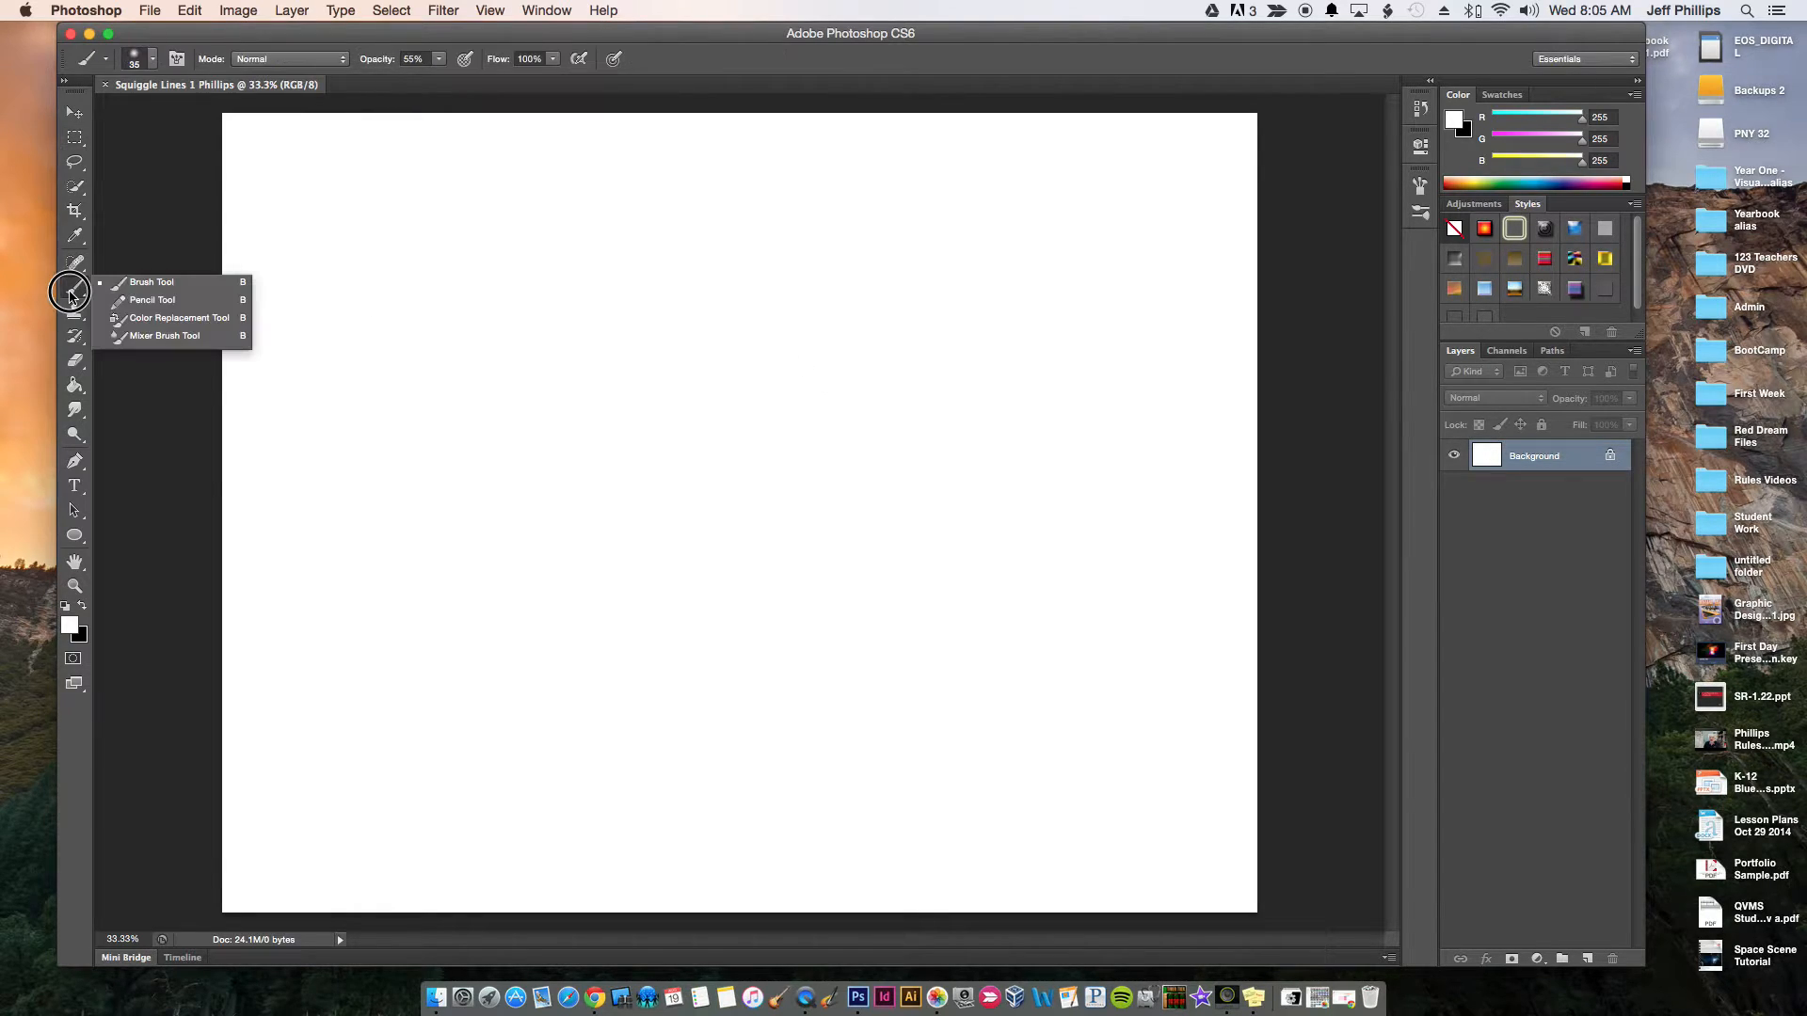
click(136, 291)
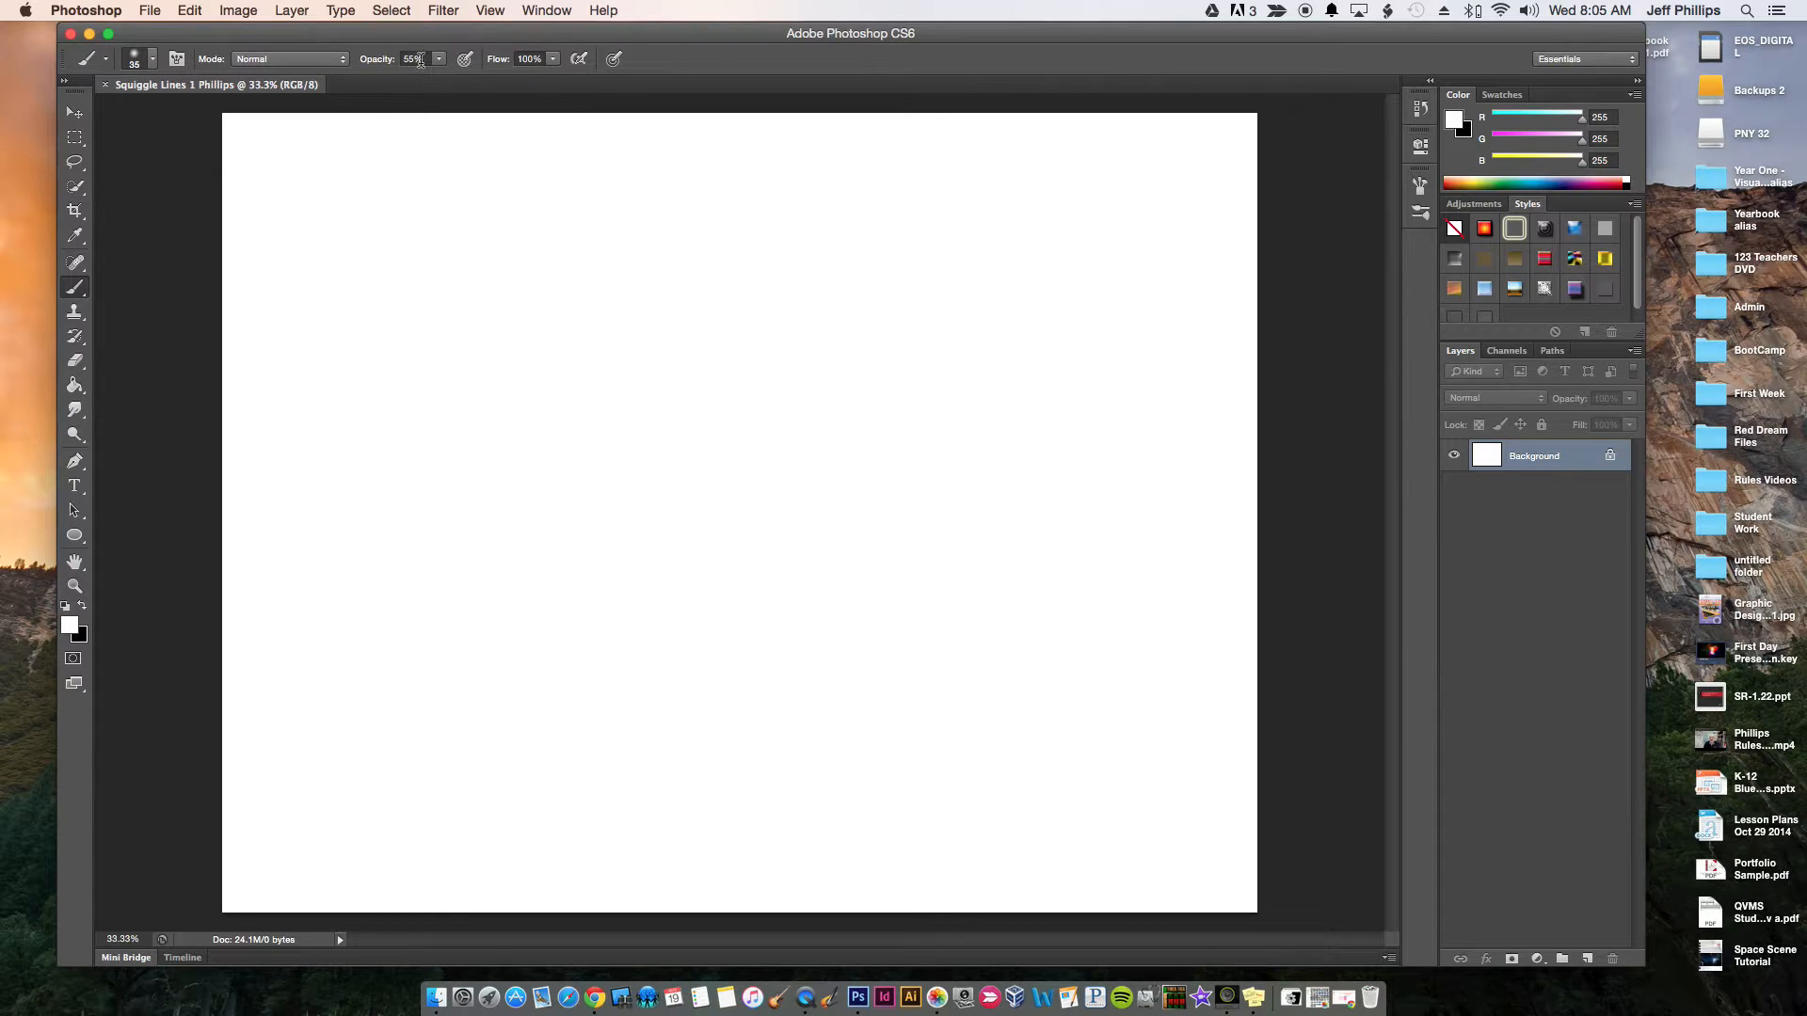
click(580, 61)
click(152, 62)
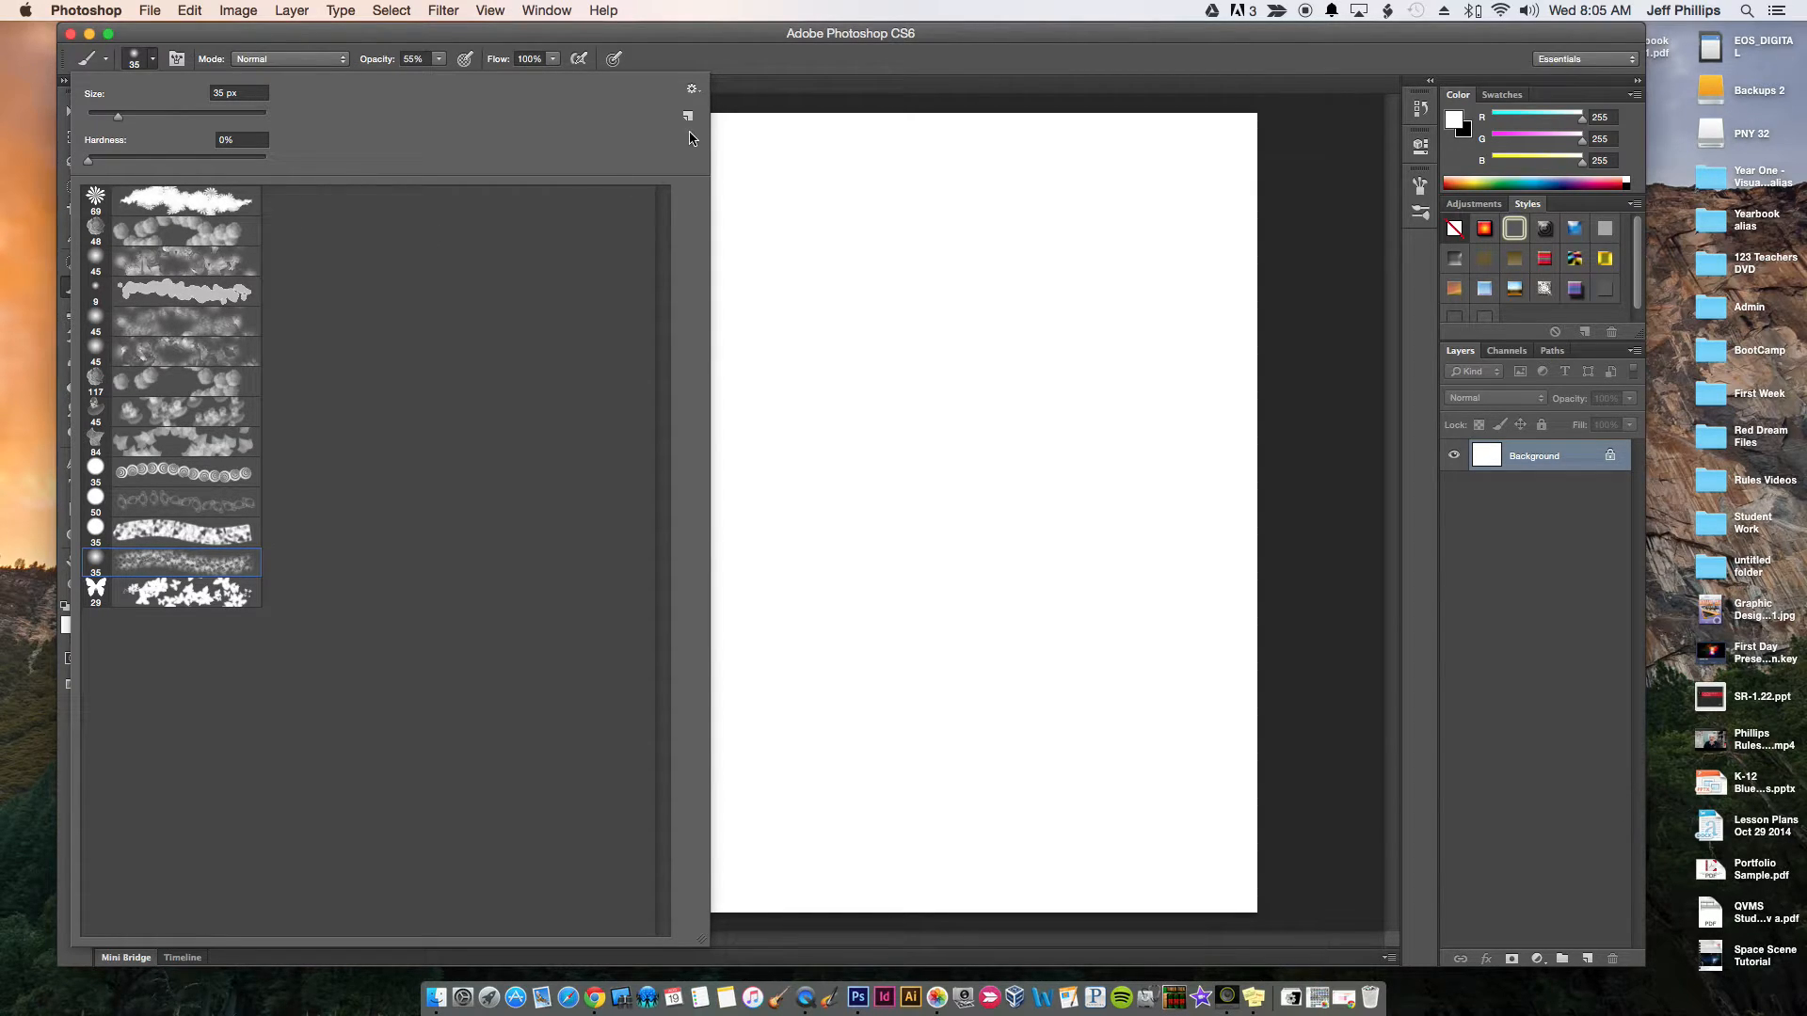
click(691, 92)
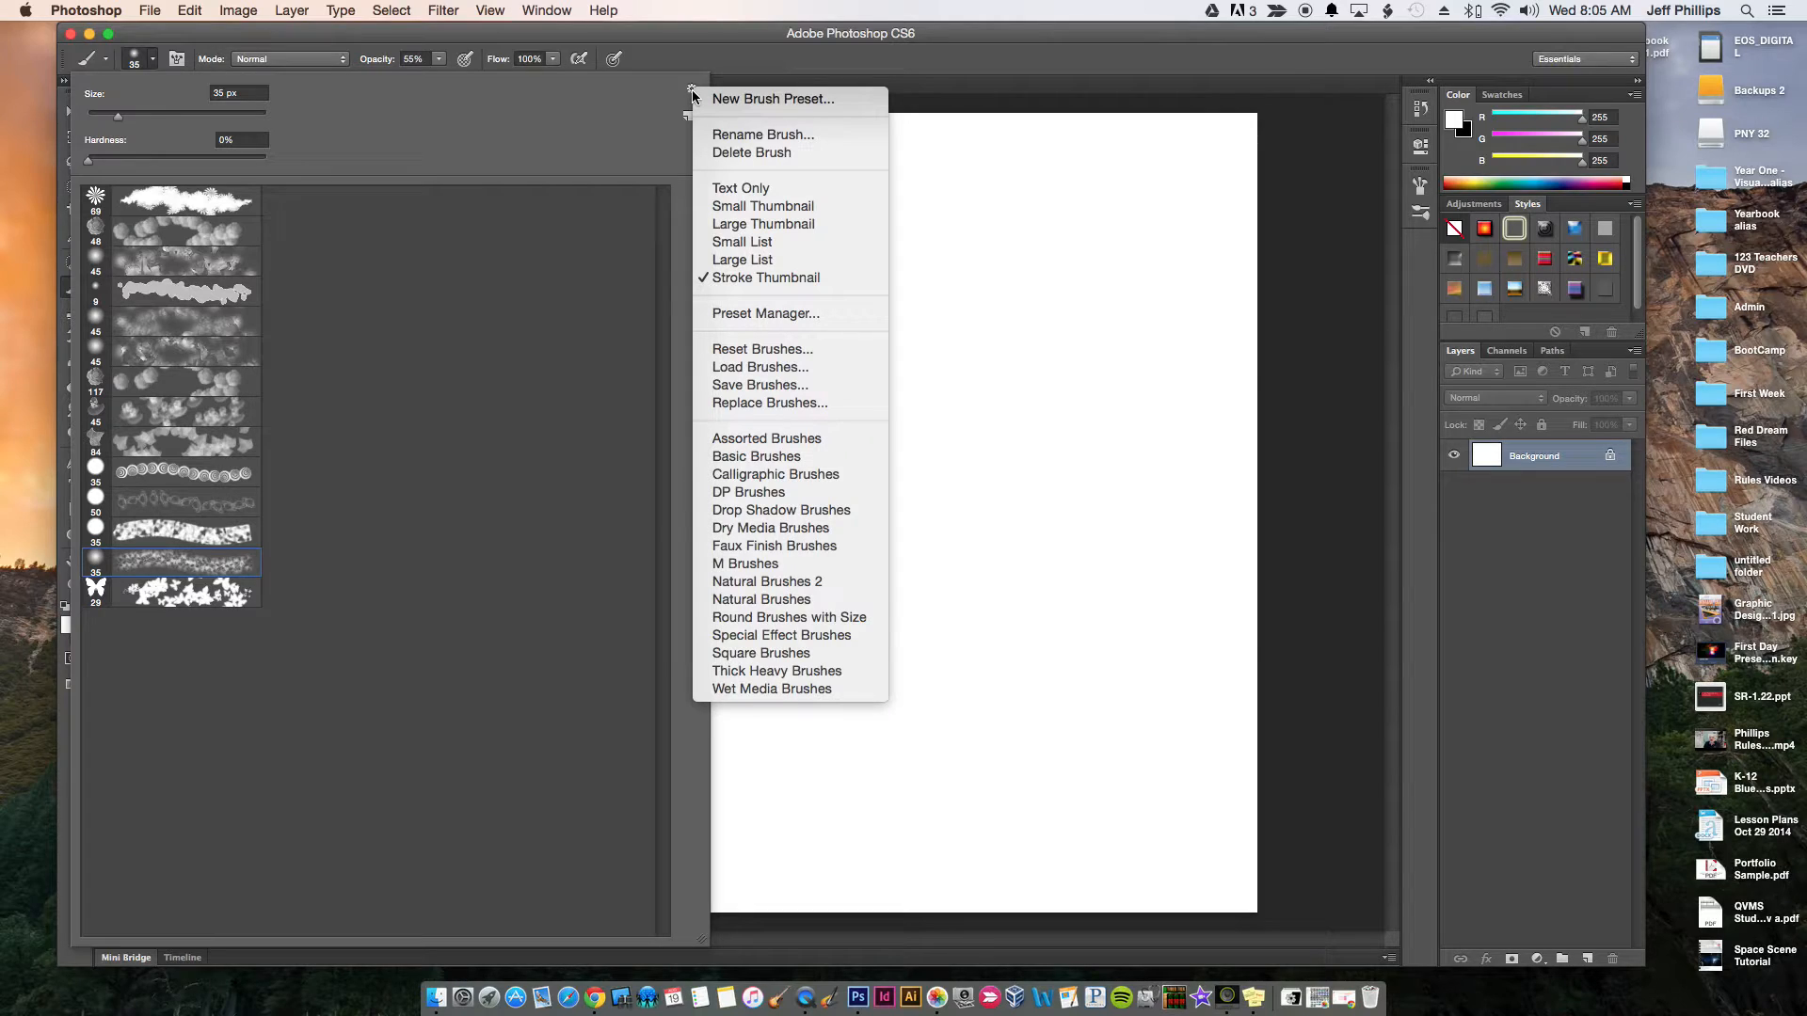
click(693, 93)
click(693, 93)
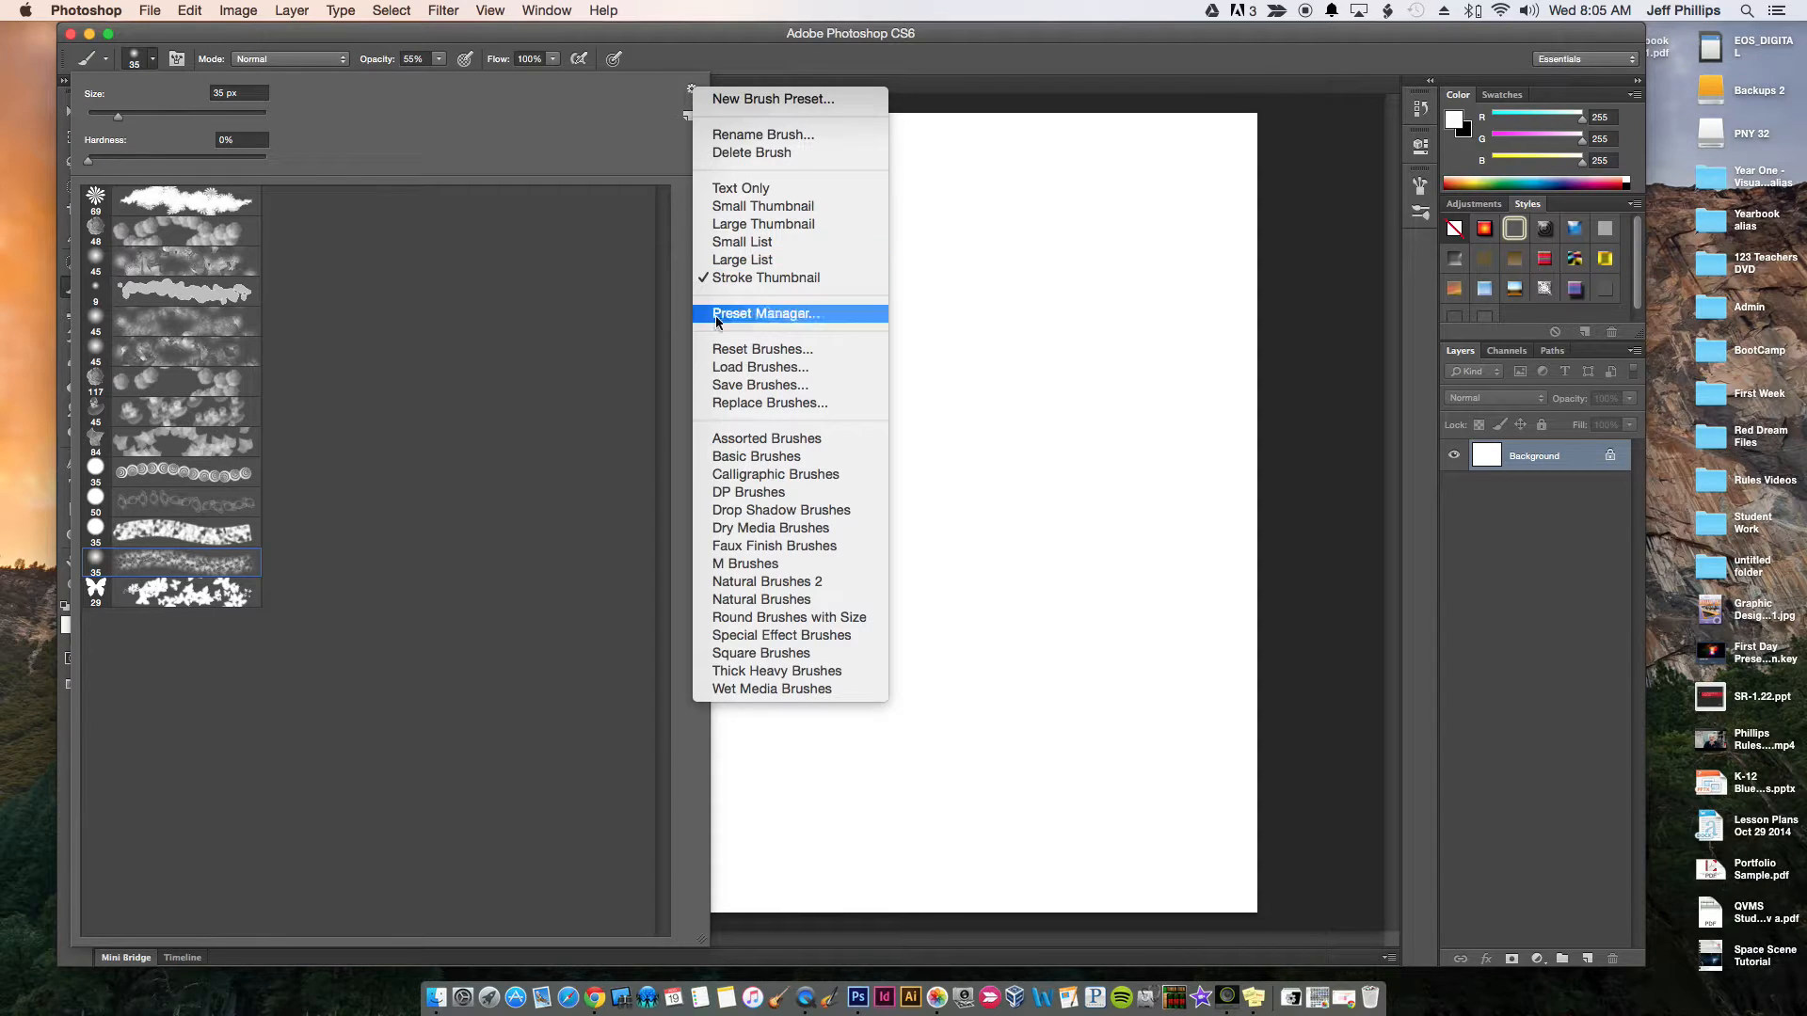
click(793, 351)
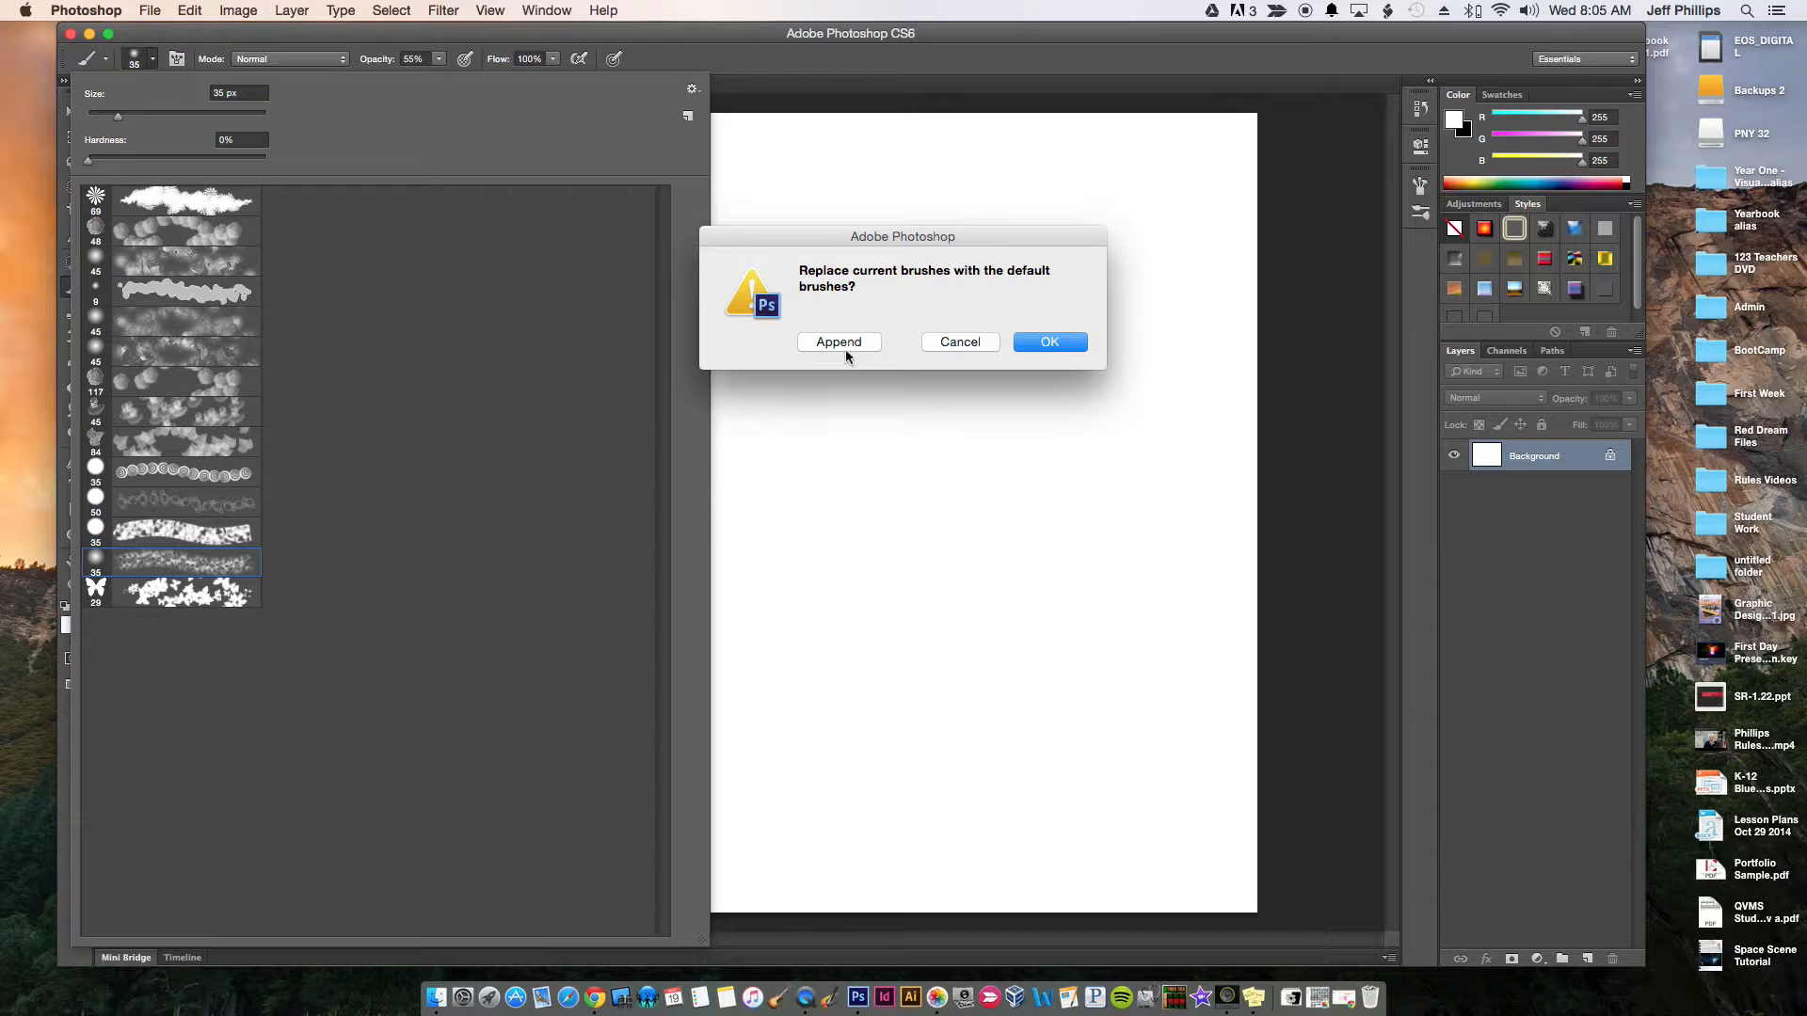
click(1050, 343)
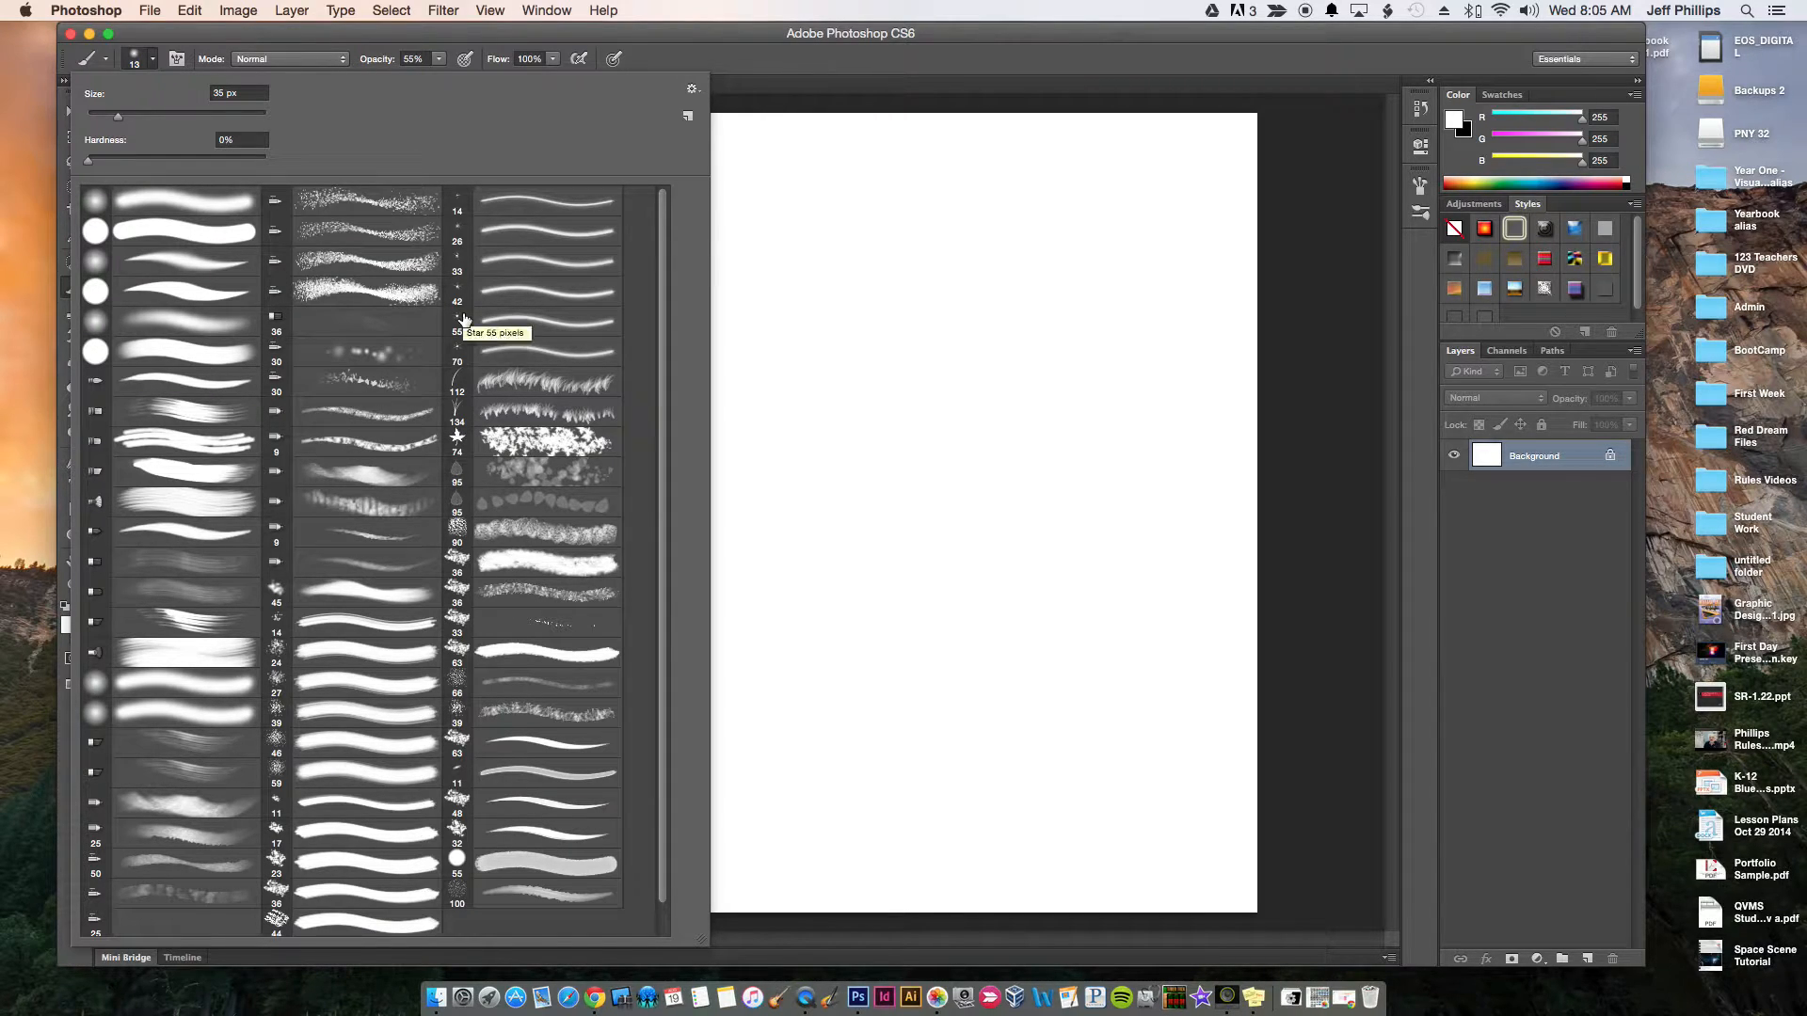
Choose the hard round 13 px brush with 100% hardness and set the brush opacity to 100%
click(136, 234)
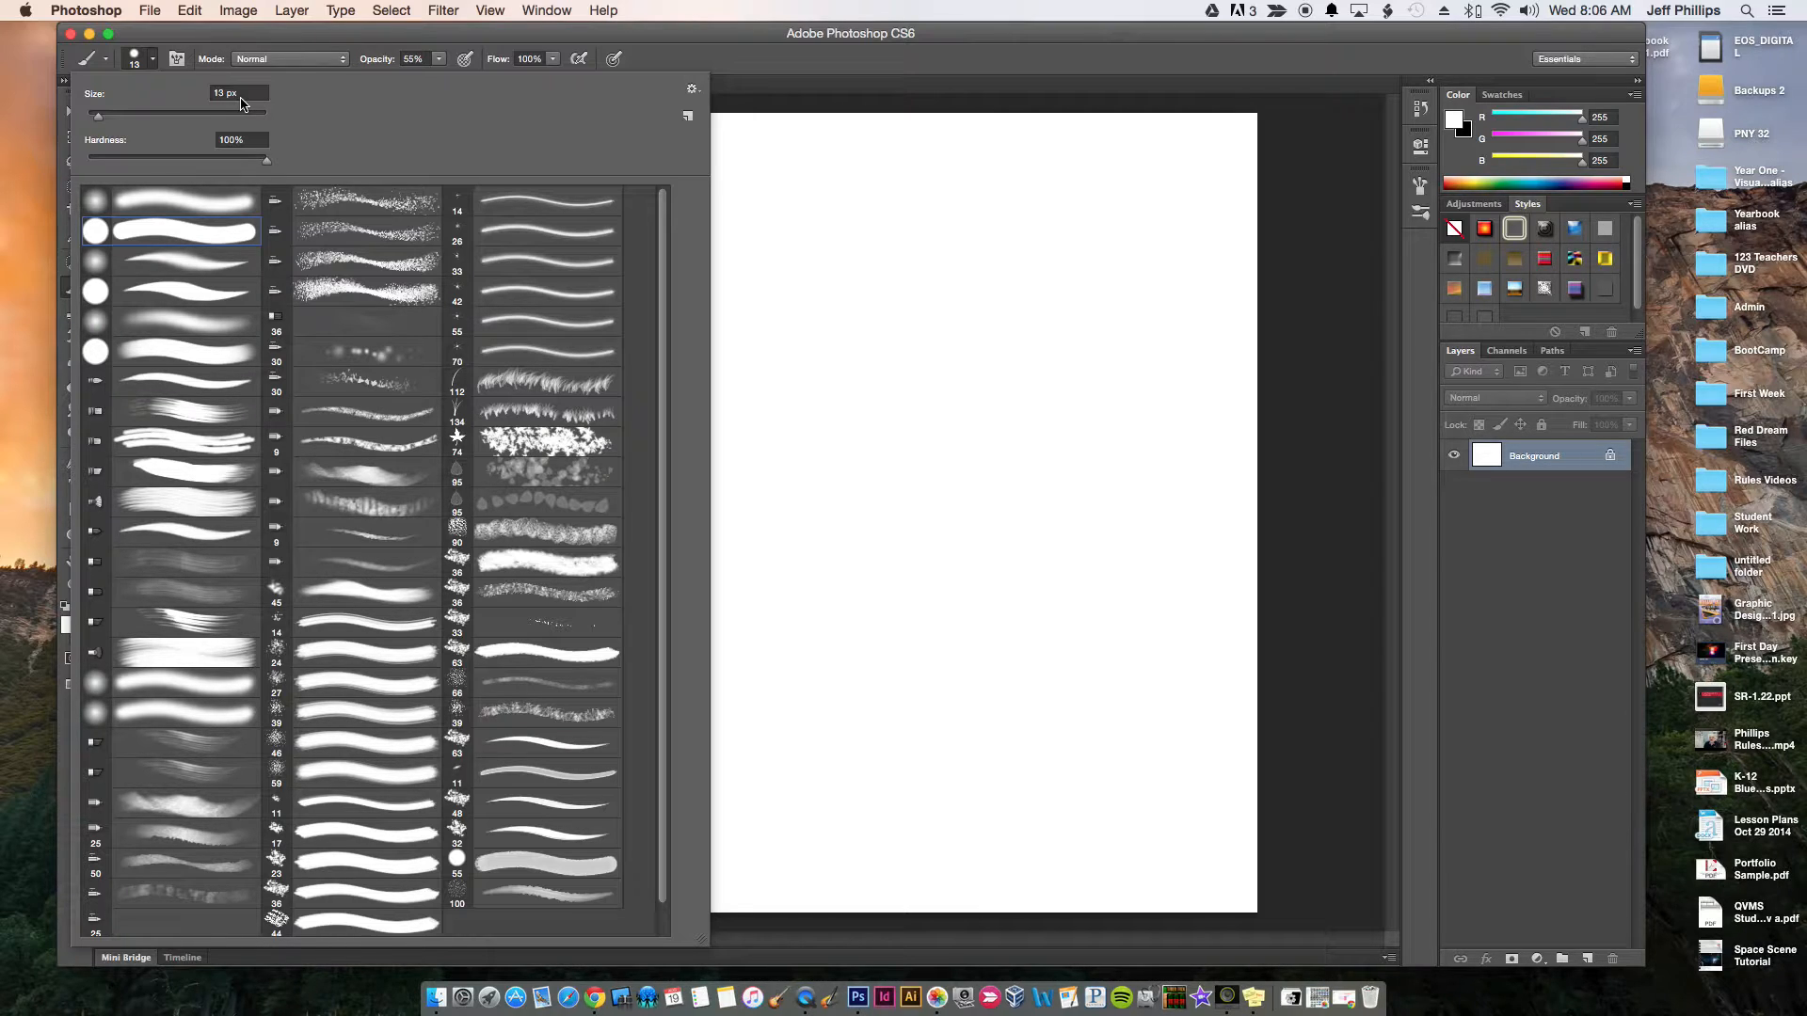
click(153, 62)
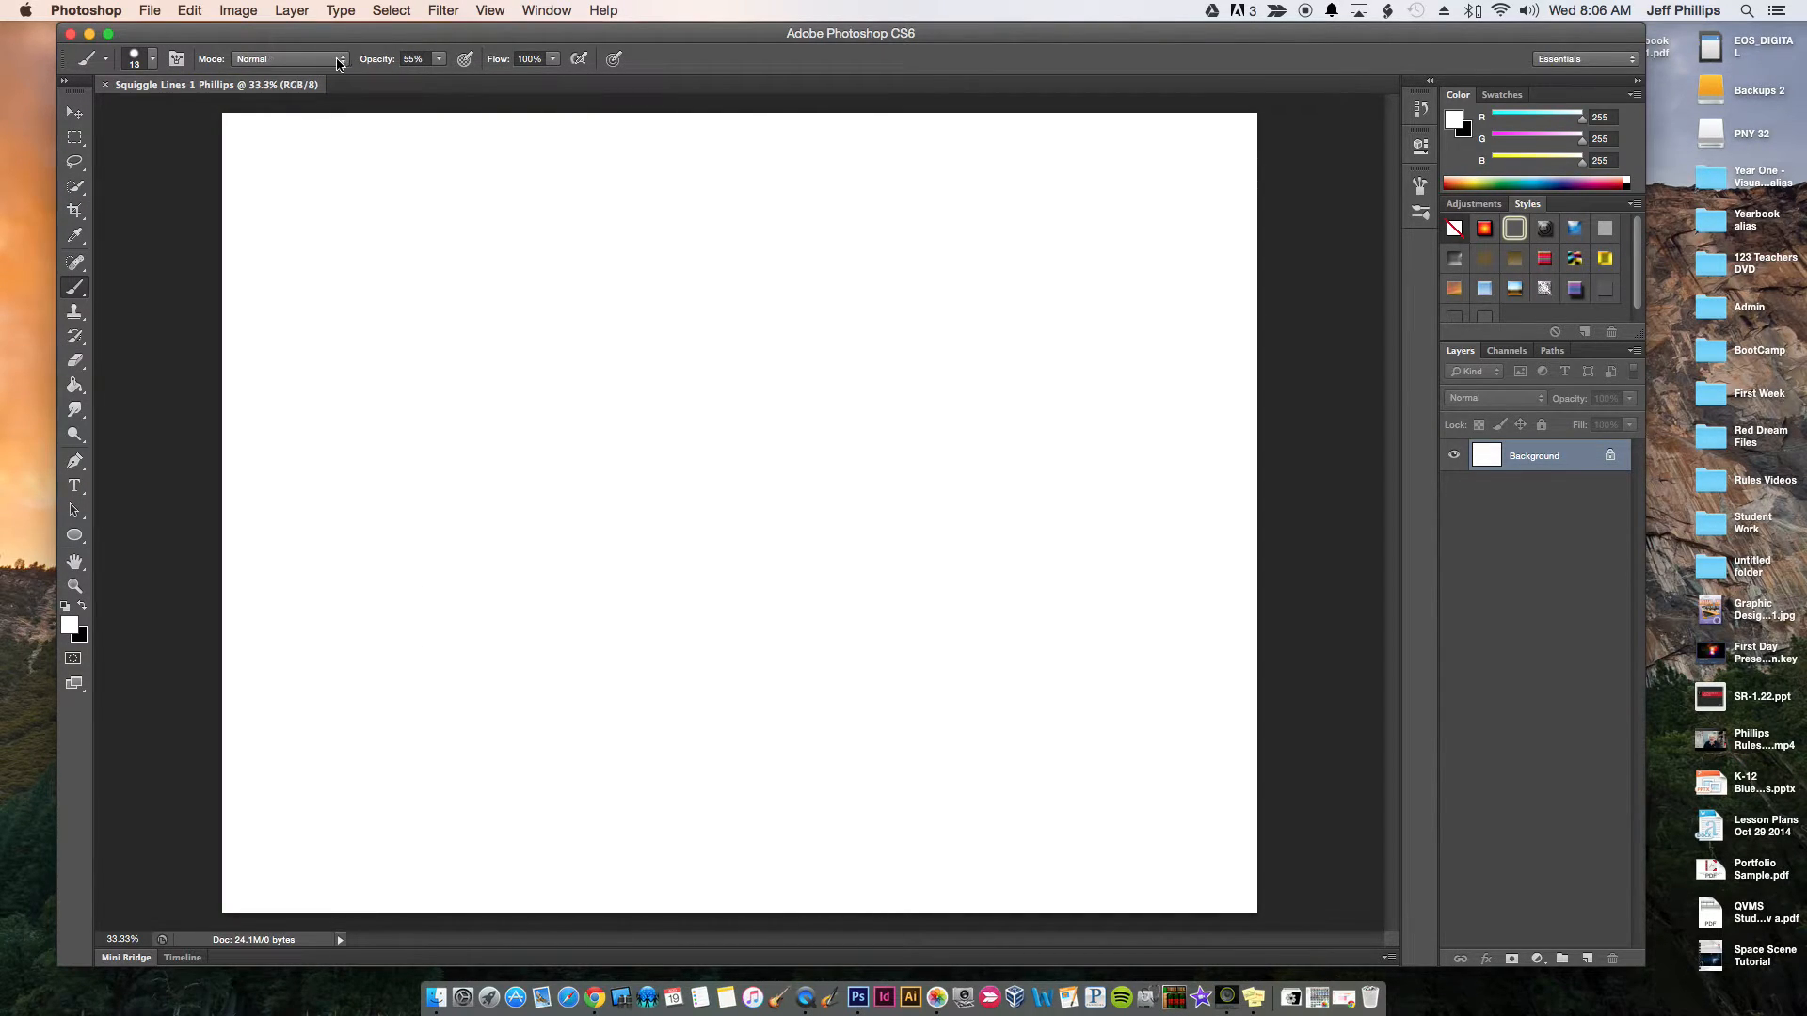
click(438, 59)
drag(437, 73, 488, 77)
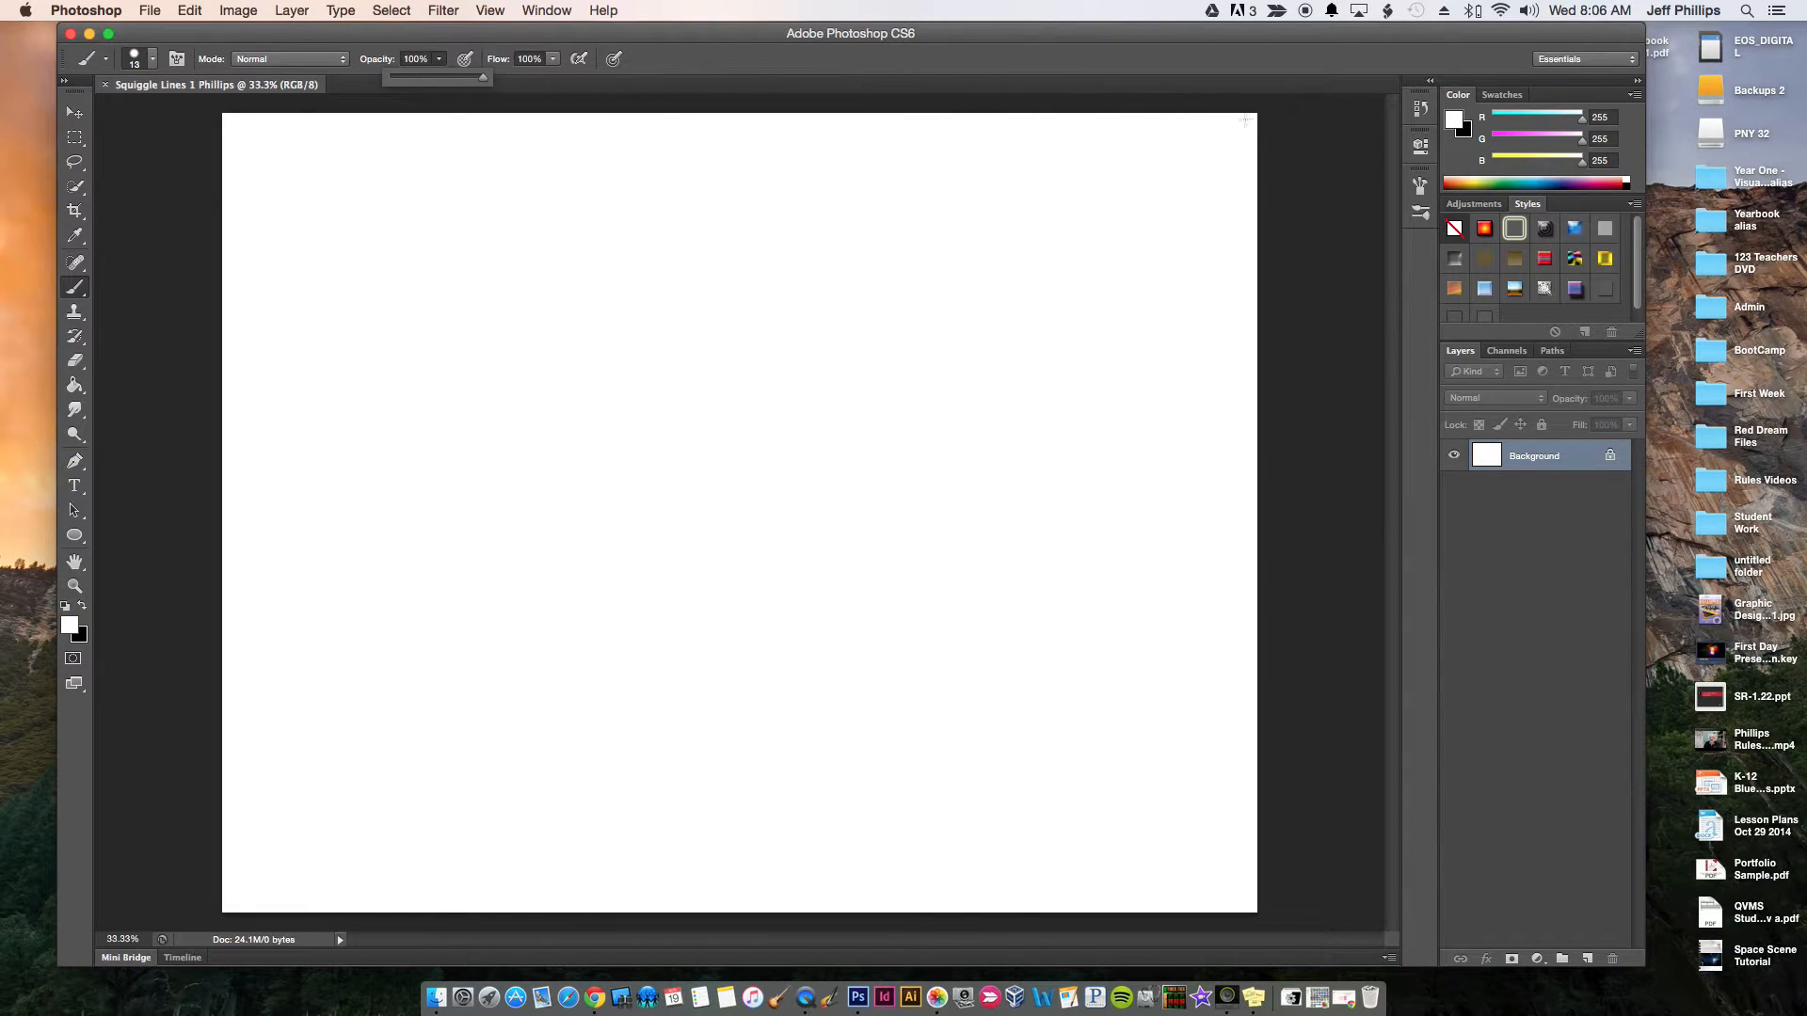
Set the foreground color to black (000000) and return to the Brush tool
click(1456, 115)
drag(882, 356, 898, 584)
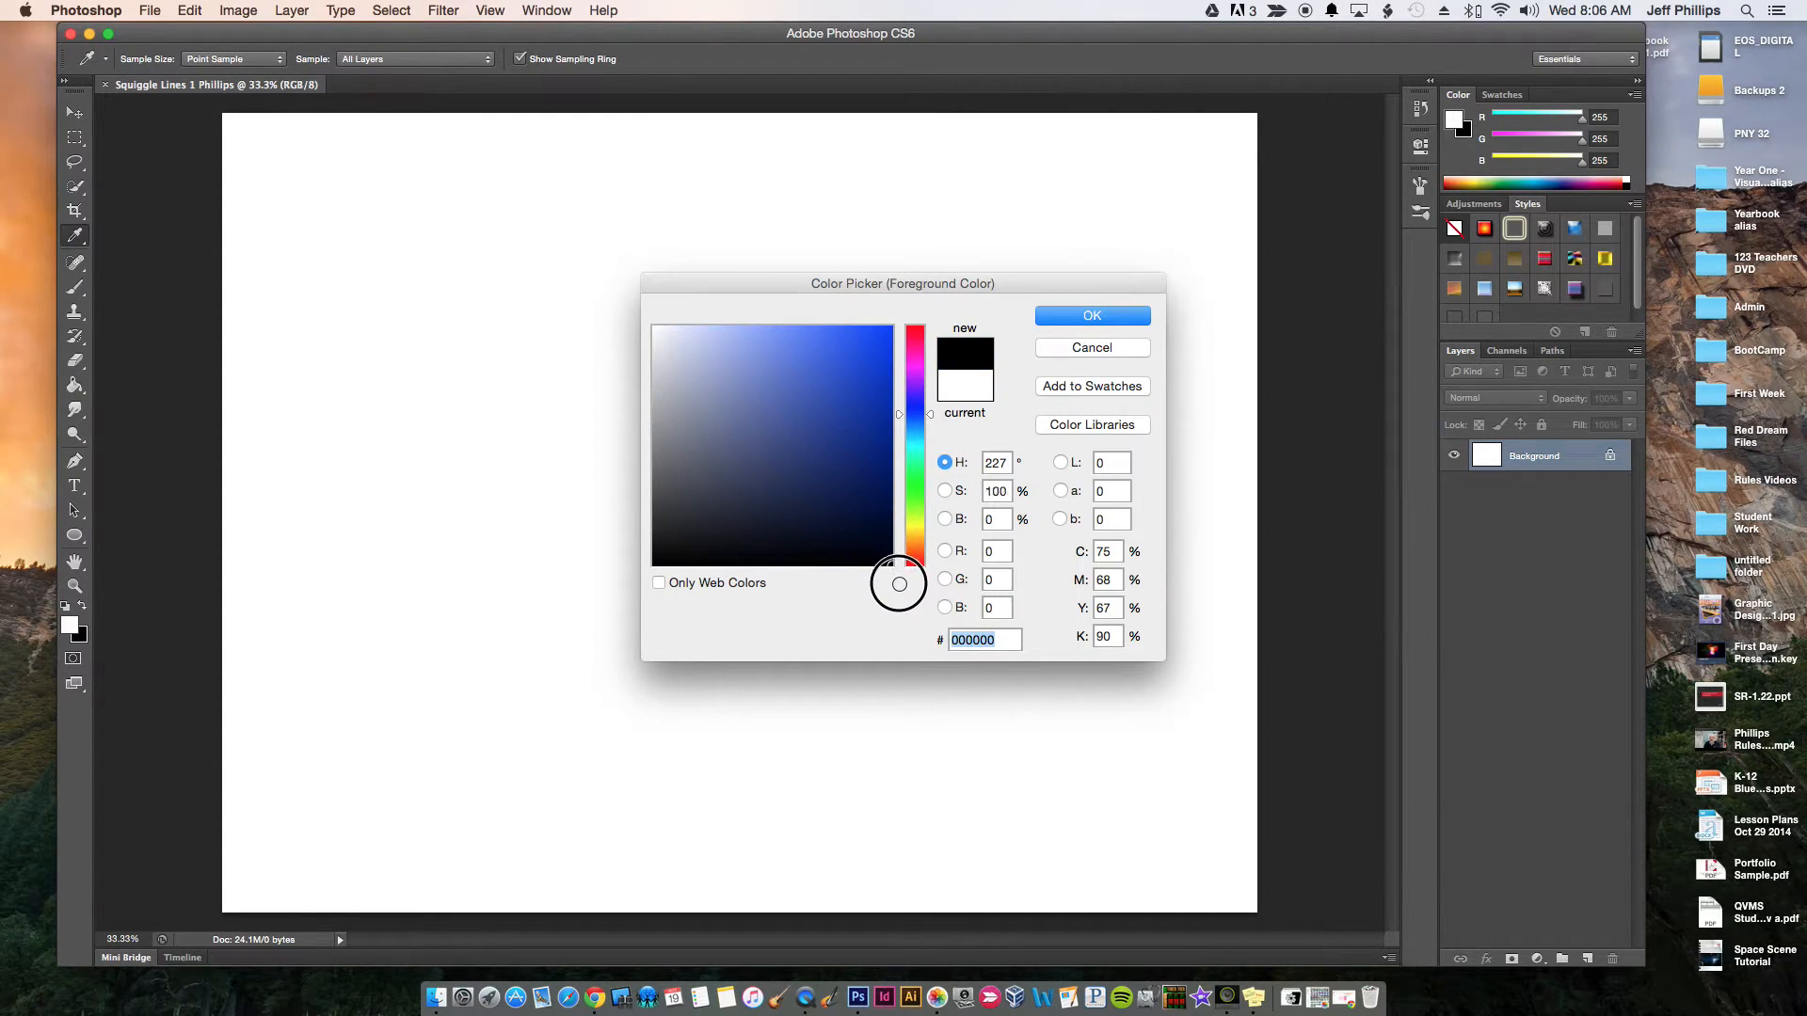
click(1102, 320)
key(b)
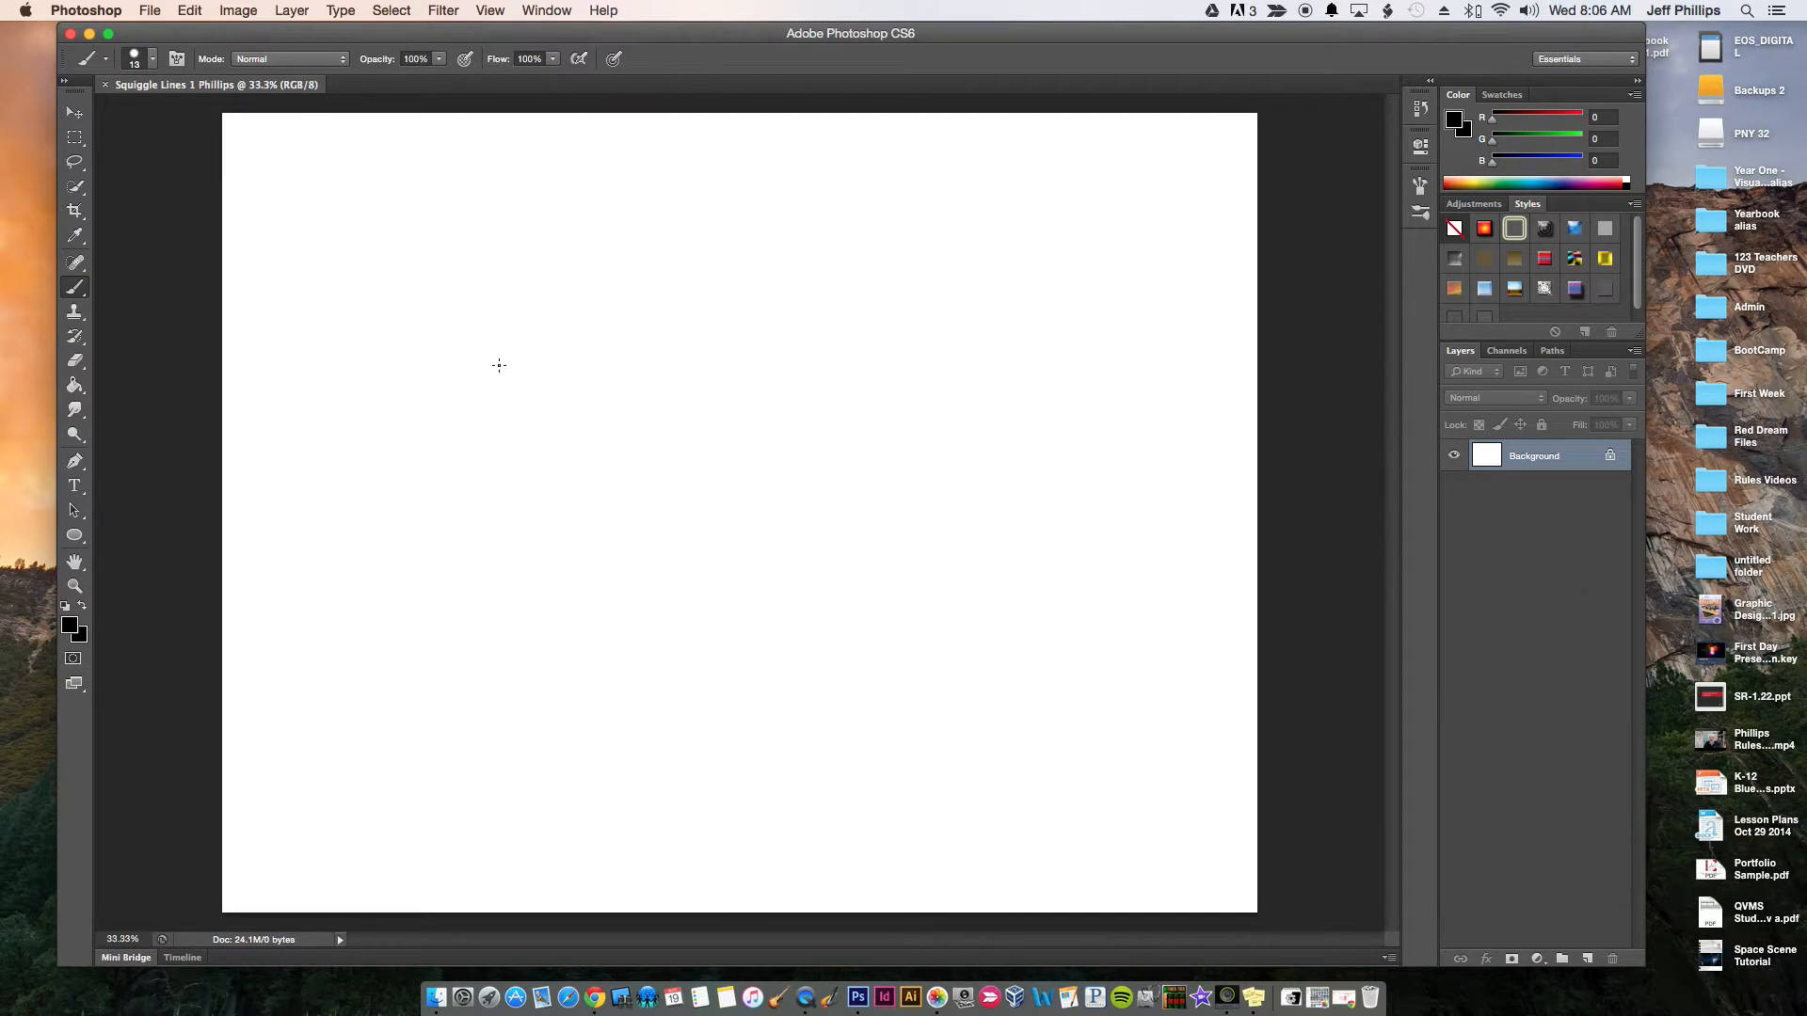
mouse_move(274, 231)
mouse_down()
mouse_move(303, 187)
mouse_move(315, 209)
mouse_up()
click(191, 11)
click(334, 70)
Paint one continuous black squiggle across the whole canvas, crossing itself repeatedly to form closed shapes and ending past the canvas's right edge
mouse_move(354, 171)
mouse_down()
mouse_move(268, 258)
mouse_move(332, 332)
mouse_move(487, 355)
mouse_move(499, 429)
mouse_move(350, 503)
mouse_move(357, 643)
mouse_move(587, 680)
mouse_move(795, 760)
mouse_move(1200, 756)
mouse_move(1112, 584)
mouse_move(930, 607)
mouse_move(1124, 682)
mouse_move(1046, 776)
mouse_move(893, 702)
mouse_move(1066, 646)
mouse_move(1091, 516)
mouse_move(835, 376)
mouse_move(689, 501)
mouse_move(874, 554)
mouse_move(825, 665)
mouse_move(707, 774)
mouse_move(216, 826)
mouse_move(275, 750)
mouse_move(437, 784)
mouse_move(588, 782)
mouse_move(538, 693)
mouse_move(437, 702)
mouse_move(281, 655)
mouse_move(991, 479)
mouse_move(1073, 383)
mouse_move(903, 386)
mouse_move(1014, 457)
mouse_move(924, 518)
mouse_move(864, 424)
mouse_move(984, 340)
mouse_move(1185, 262)
mouse_move(1115, 195)
mouse_move(1019, 251)
mouse_move(1137, 320)
mouse_move(1029, 356)
mouse_move(870, 262)
mouse_move(669, 299)
mouse_move(814, 383)
mouse_move(838, 464)
mouse_move(693, 436)
mouse_move(551, 355)
mouse_move(427, 381)
mouse_move(494, 481)
mouse_move(633, 408)
mouse_move(522, 323)
mouse_move(257, 371)
mouse_move(309, 310)
mouse_move(493, 264)
mouse_move(549, 179)
mouse_move(471, 207)
mouse_move(627, 252)
mouse_move(872, 179)
mouse_move(896, 267)
mouse_move(751, 312)
mouse_move(599, 313)
mouse_move(627, 419)
mouse_move(821, 432)
mouse_move(845, 498)
mouse_move(663, 537)
mouse_move(425, 483)
mouse_move(287, 488)
mouse_move(333, 573)
mouse_move(546, 563)
mouse_move(712, 609)
mouse_move(698, 695)
mouse_move(589, 742)
mouse_move(896, 836)
mouse_move(1141, 810)
mouse_move(867, 674)
mouse_move(1149, 625)
mouse_move(1098, 569)
mouse_move(1020, 391)
mouse_move(1178, 476)
mouse_move(1347, 427)
mouse_up()
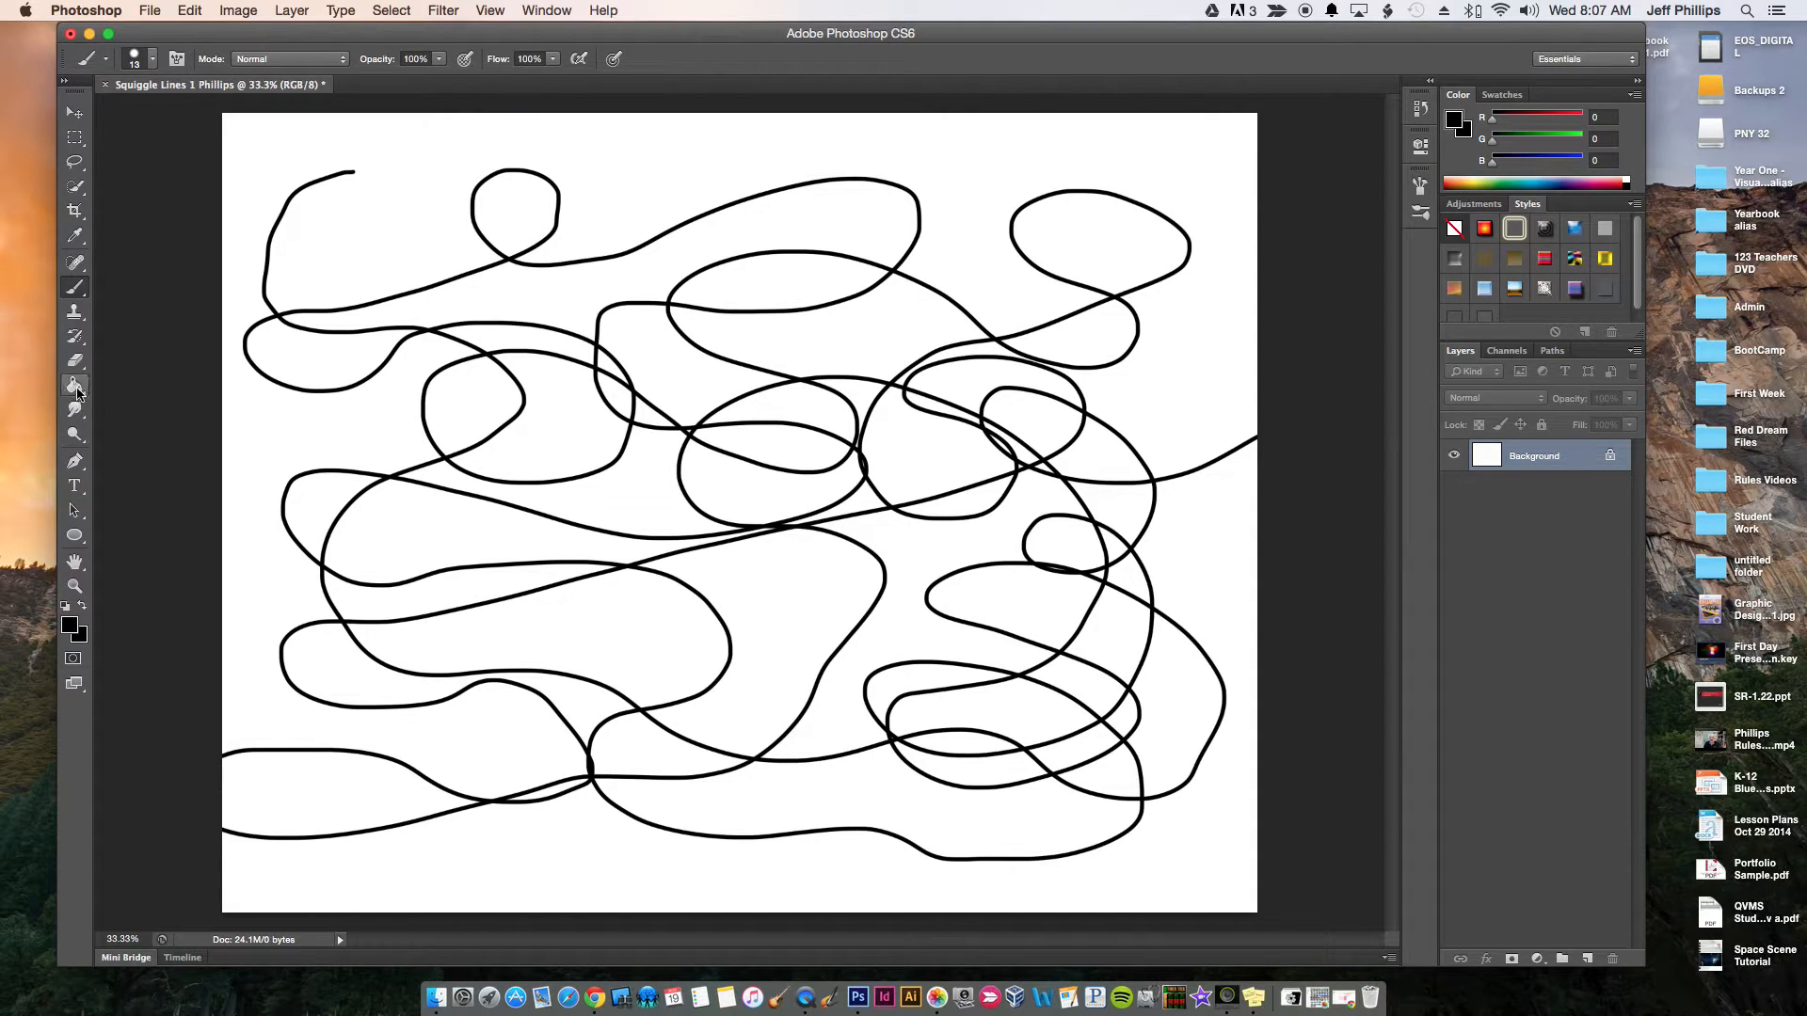
Fill the large upper-right loop, the narrow central shape and the lower-left shape with pure red using the Paint Bucket
click(80, 386)
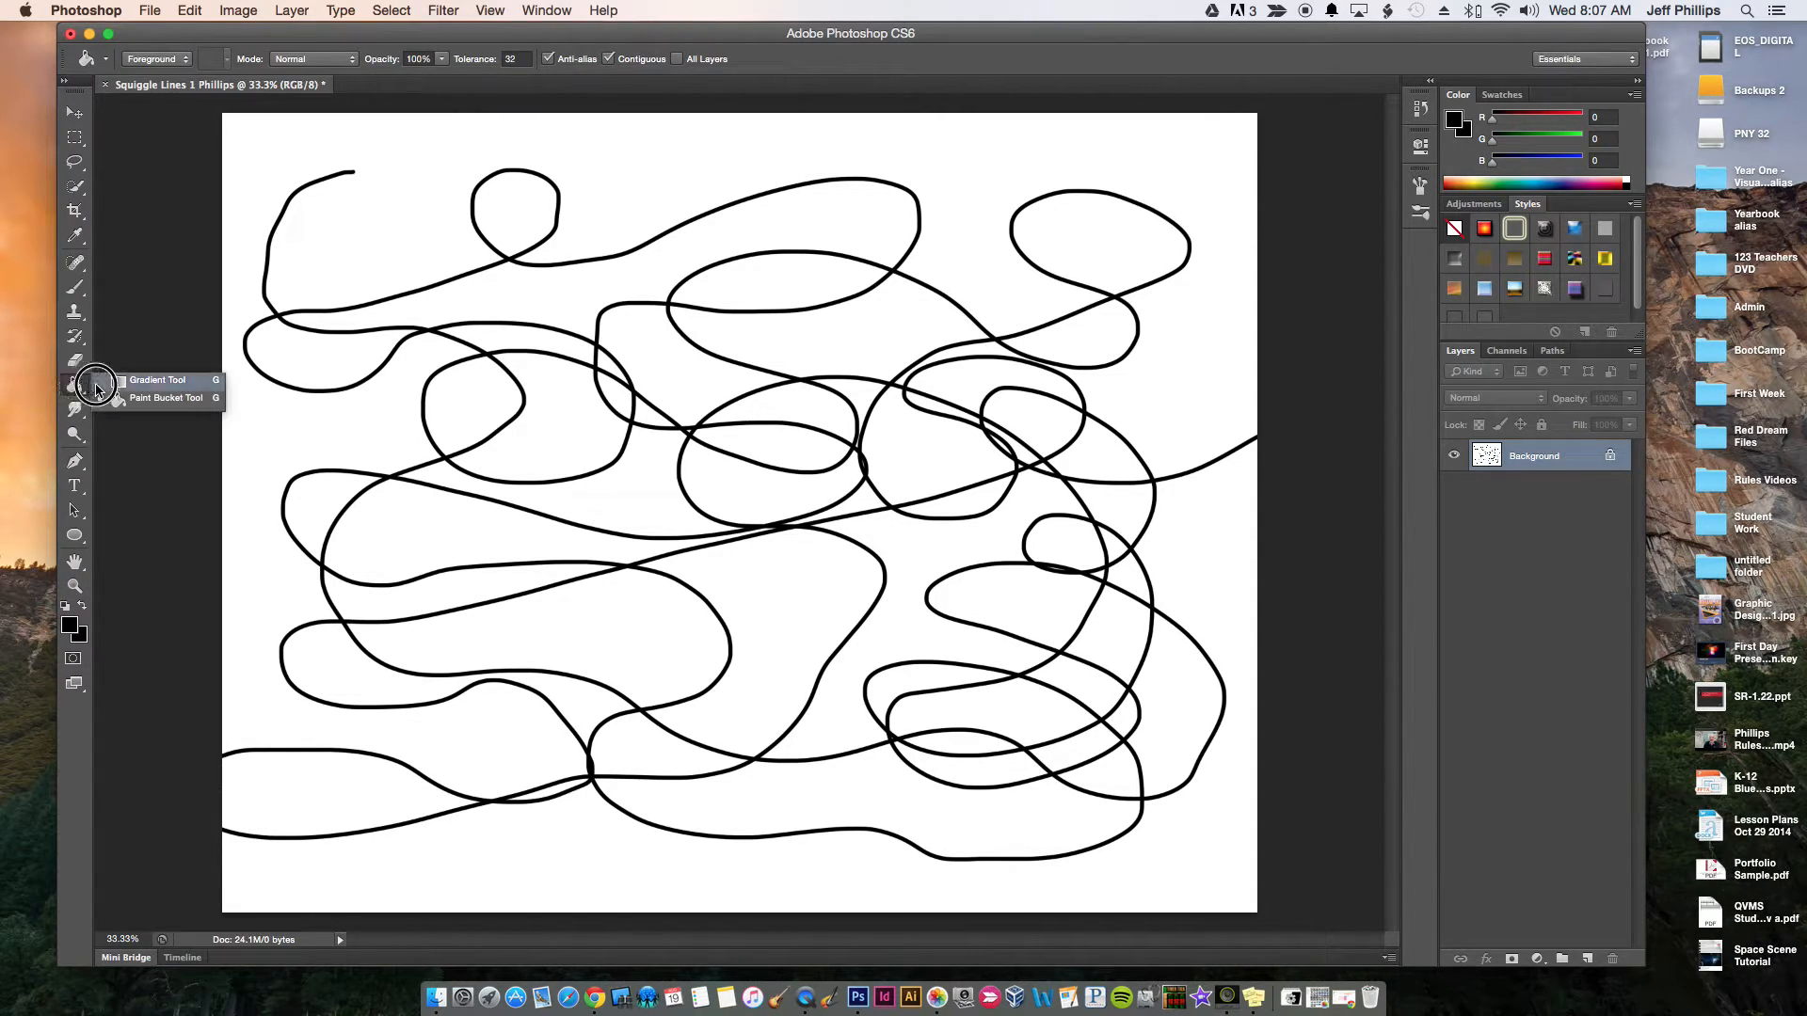
click(150, 397)
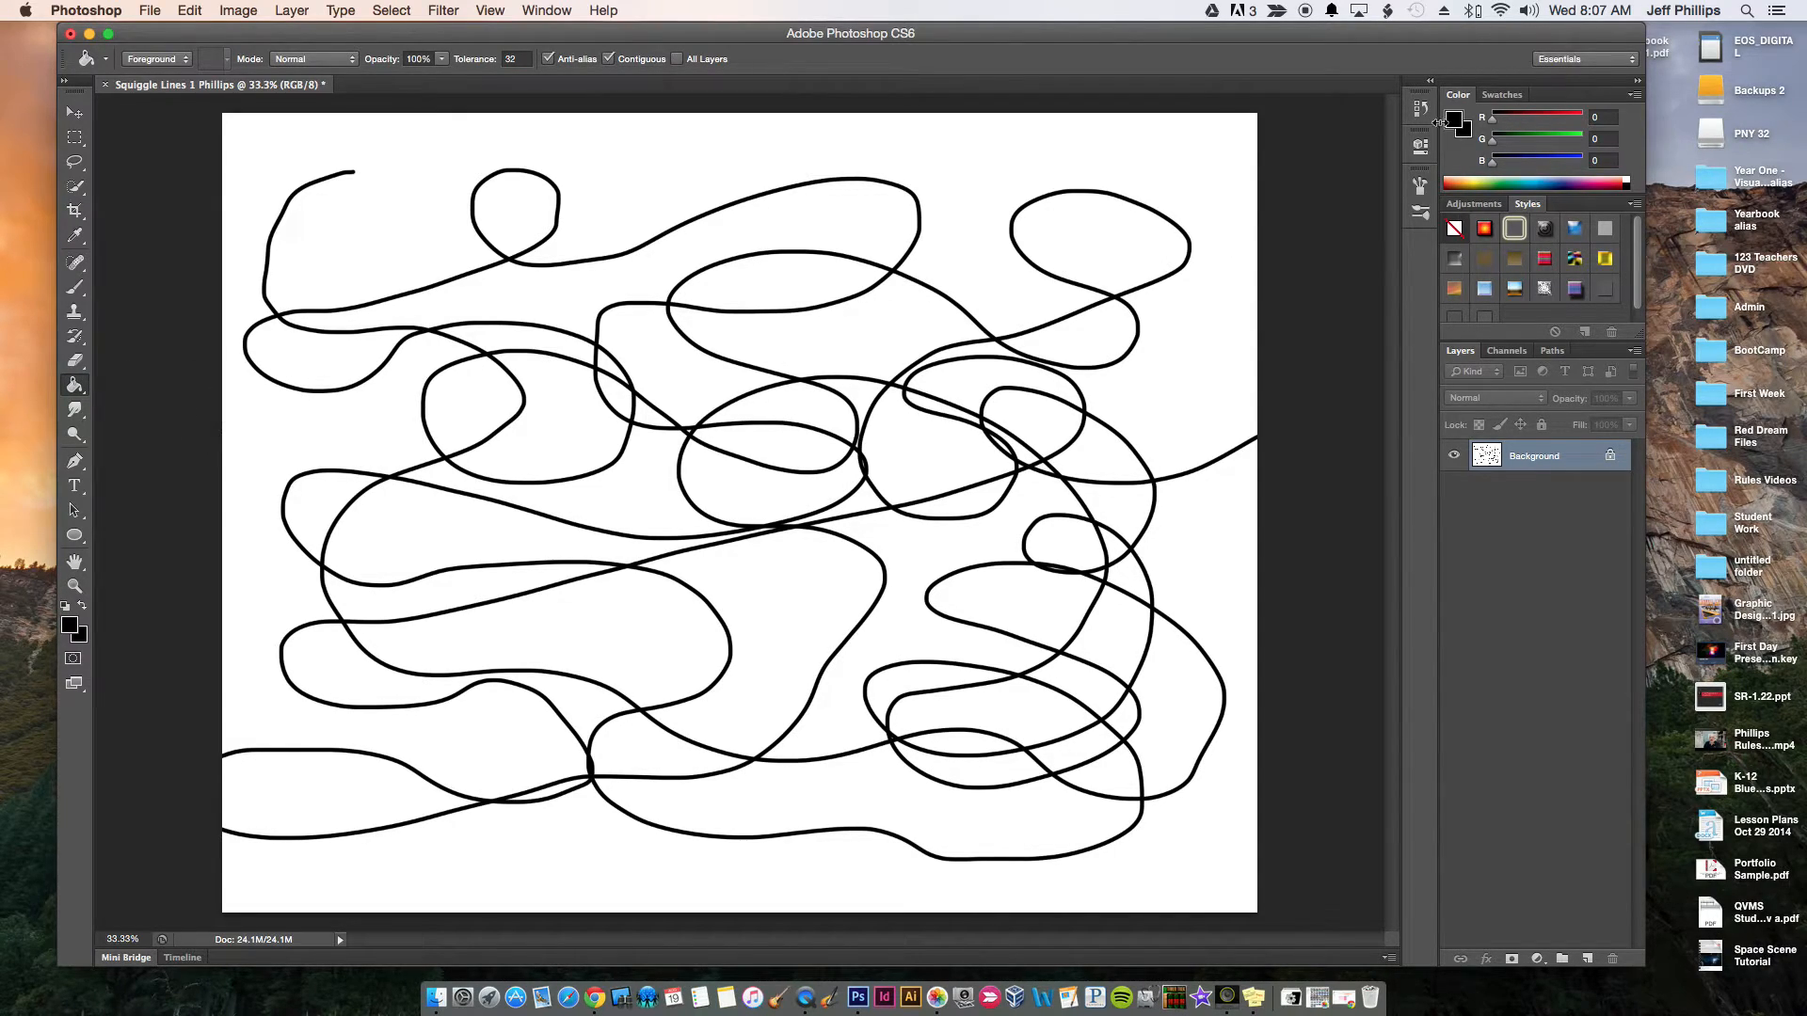
click(1503, 97)
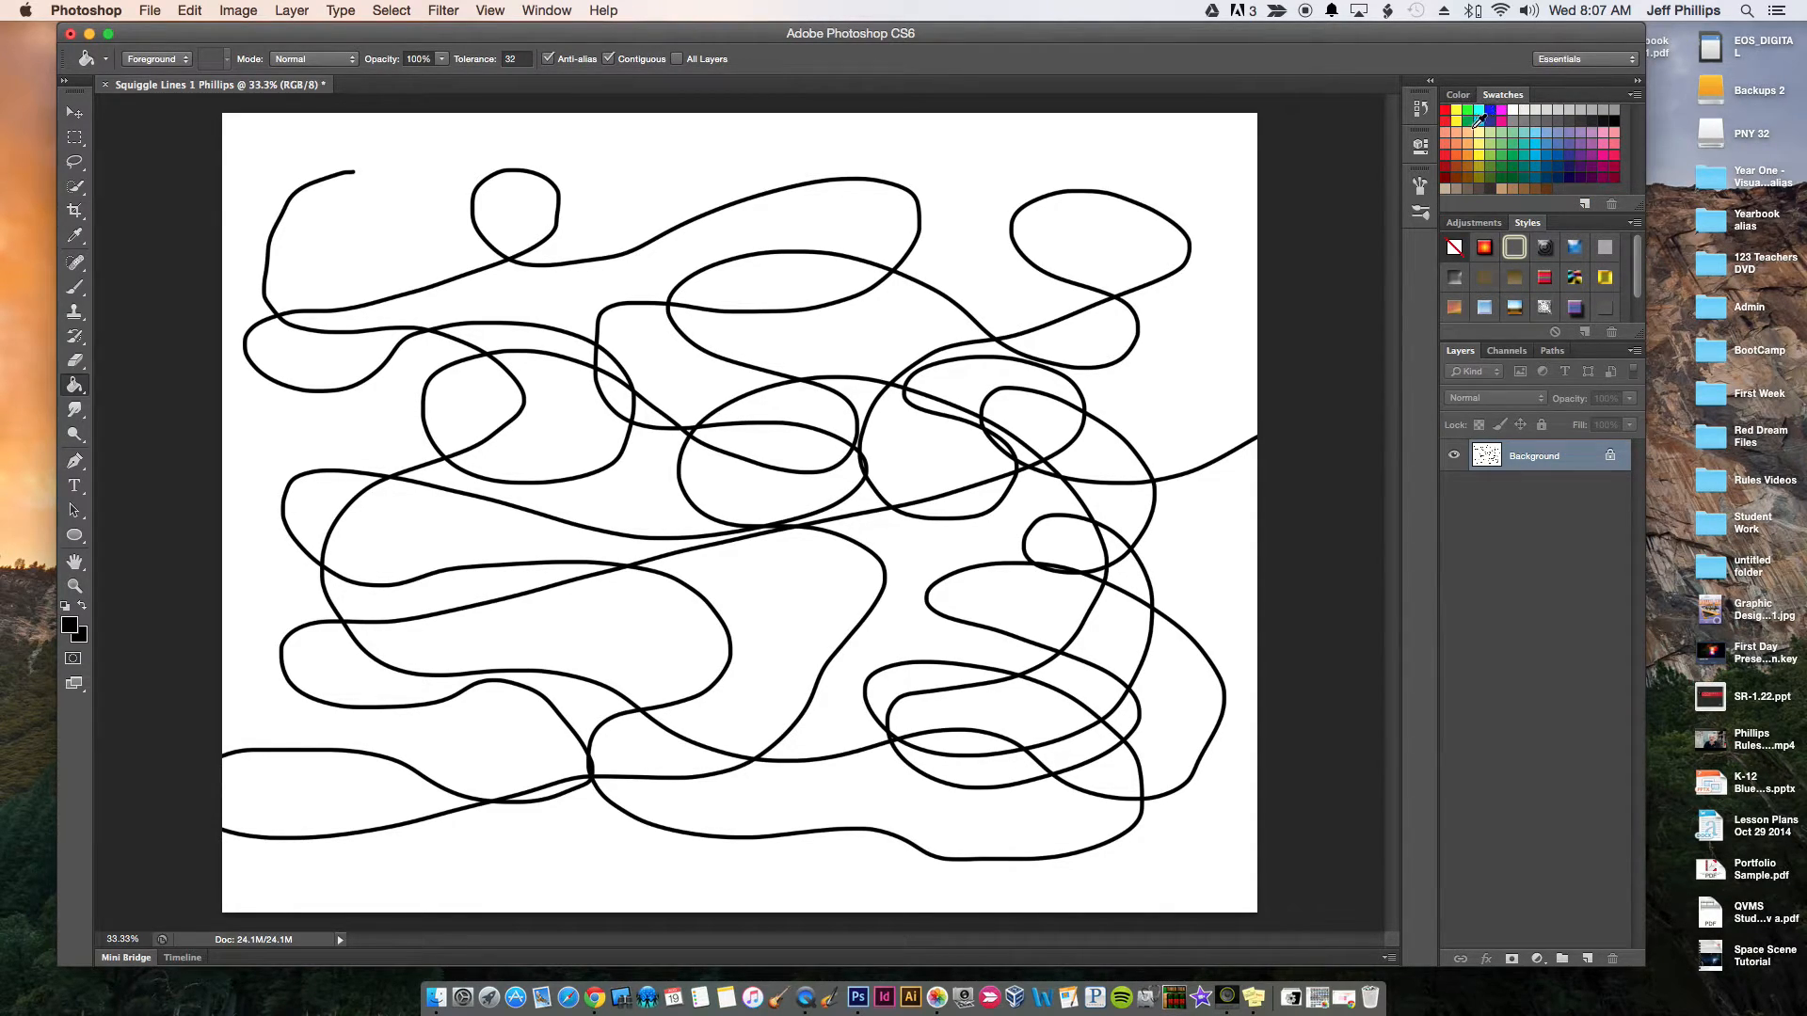
click(1447, 109)
click(1070, 222)
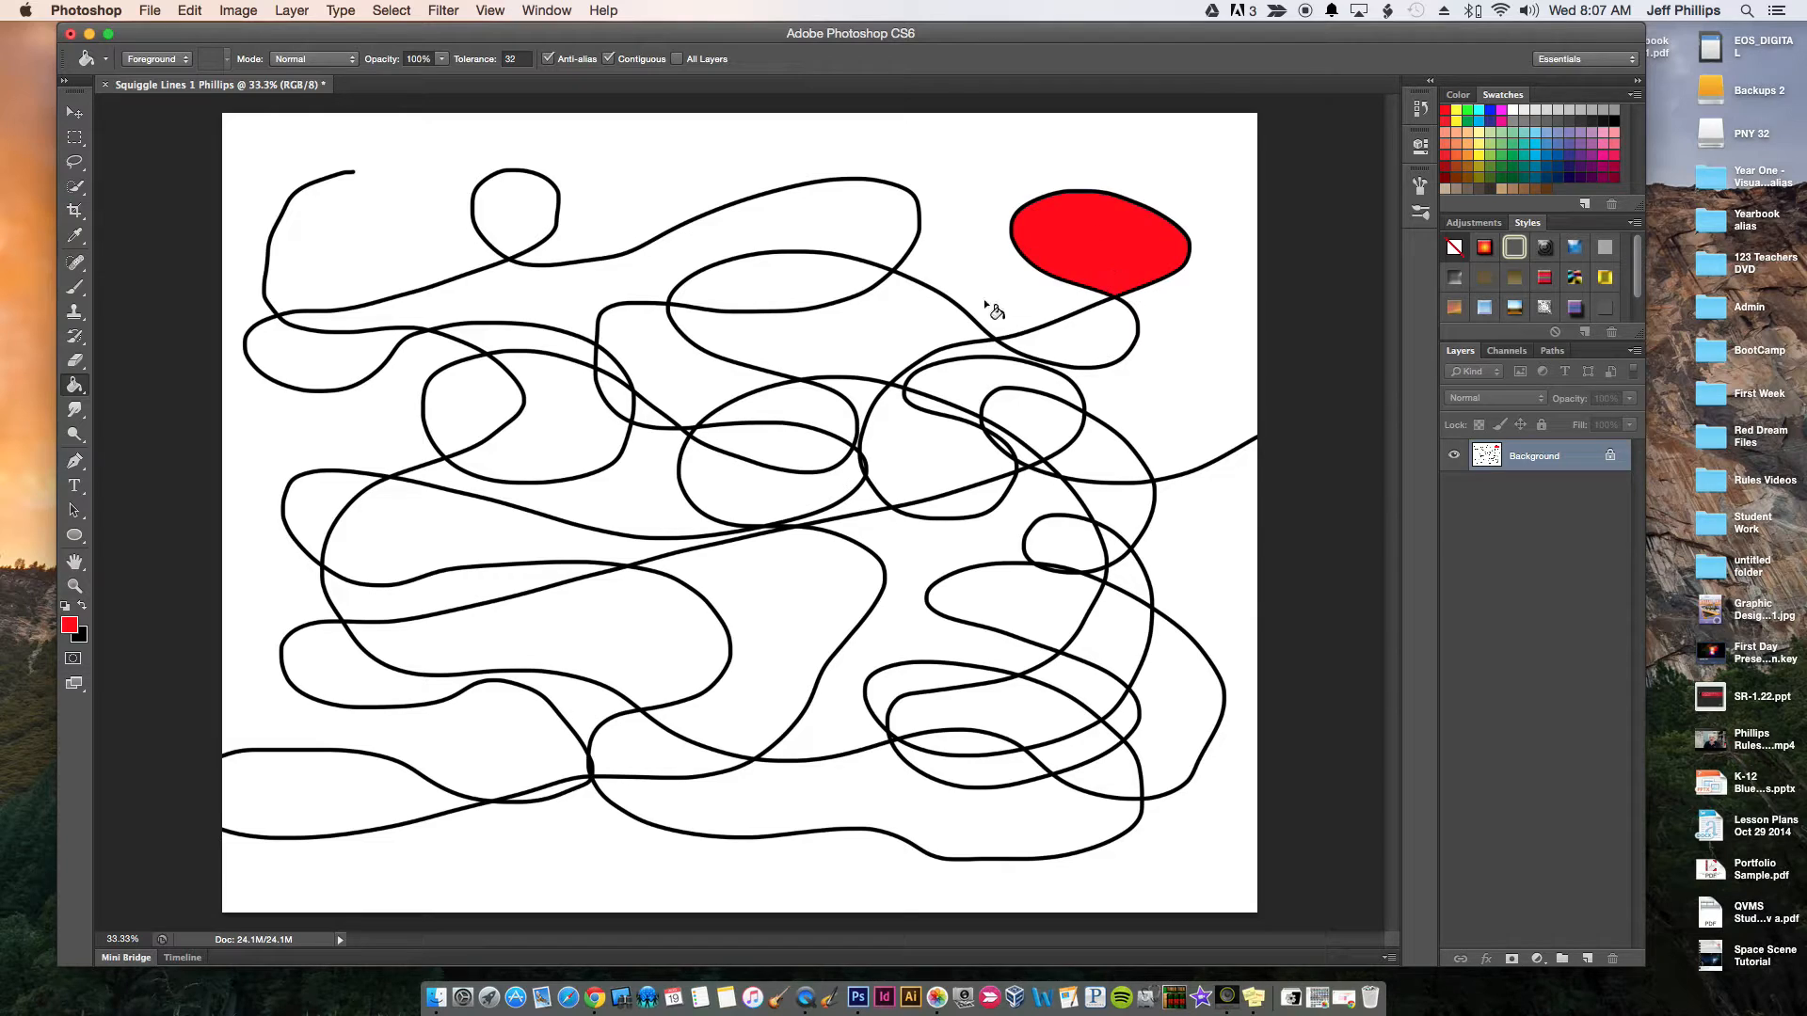
click(758, 436)
click(331, 670)
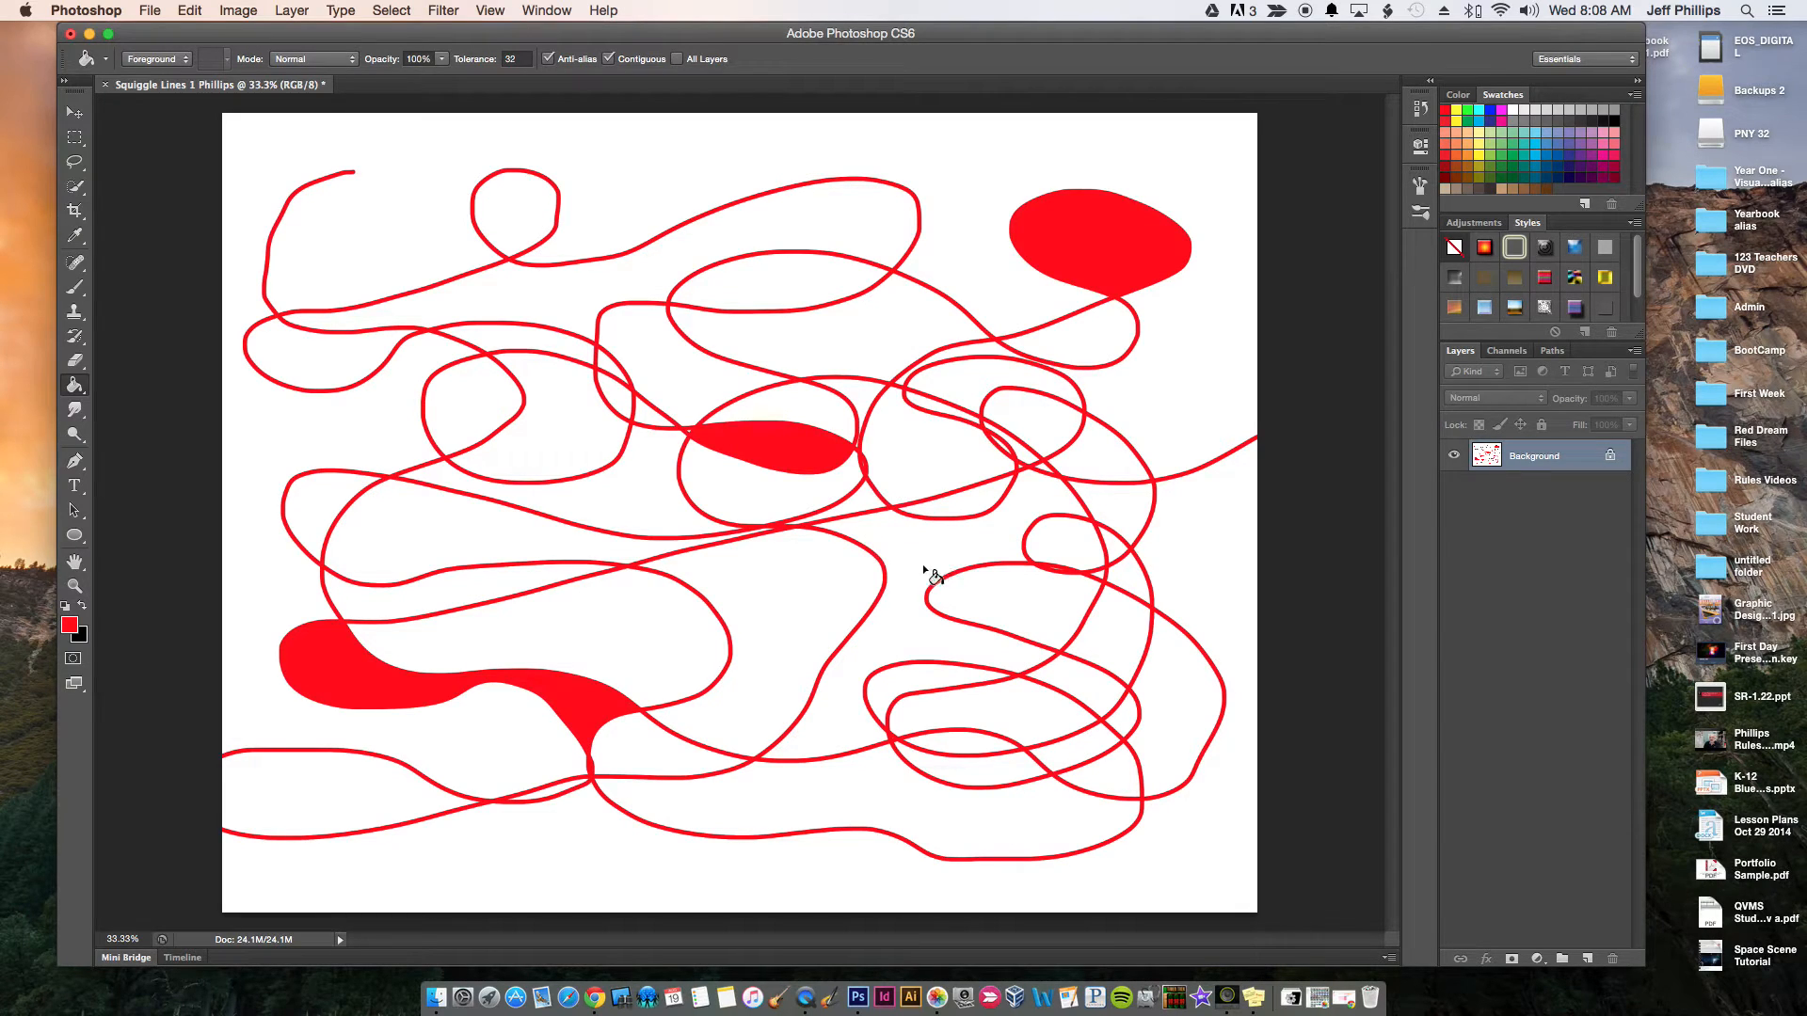
Undo the red fill of the squiggle lines and fill the lower-right inner shape and the upper-left loop with red
click(192, 11)
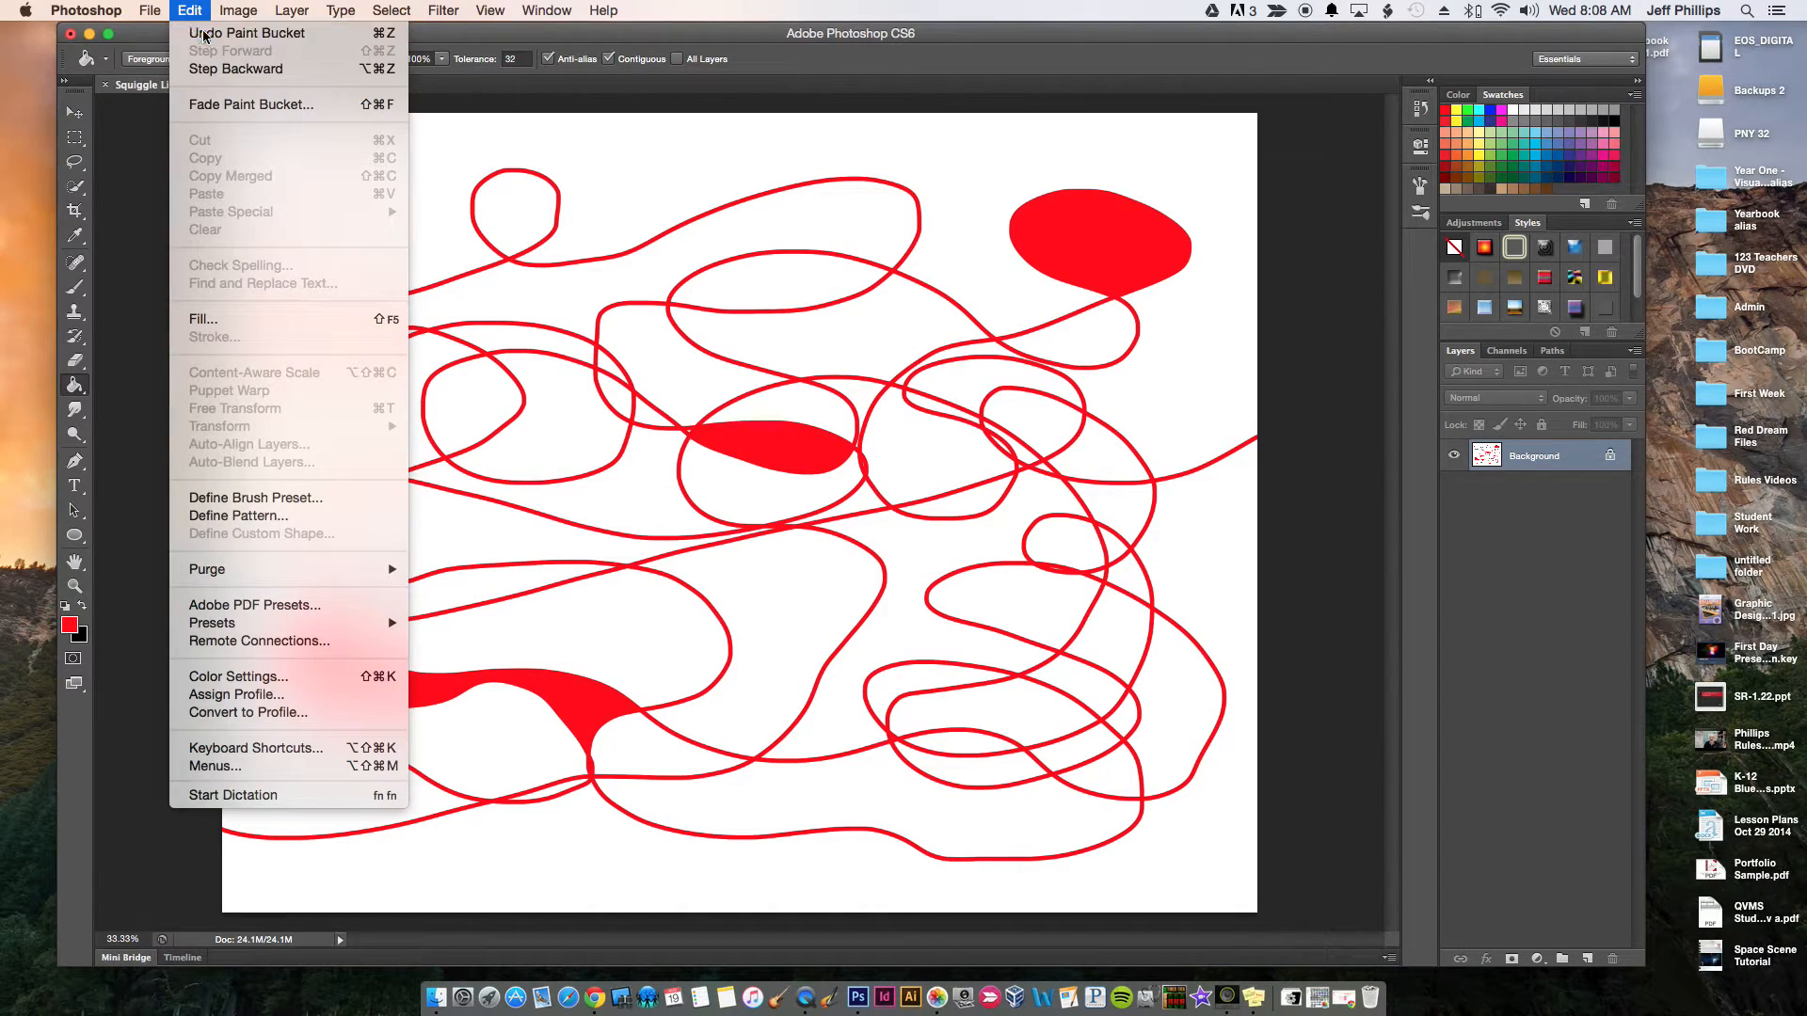
click(226, 25)
click(1026, 711)
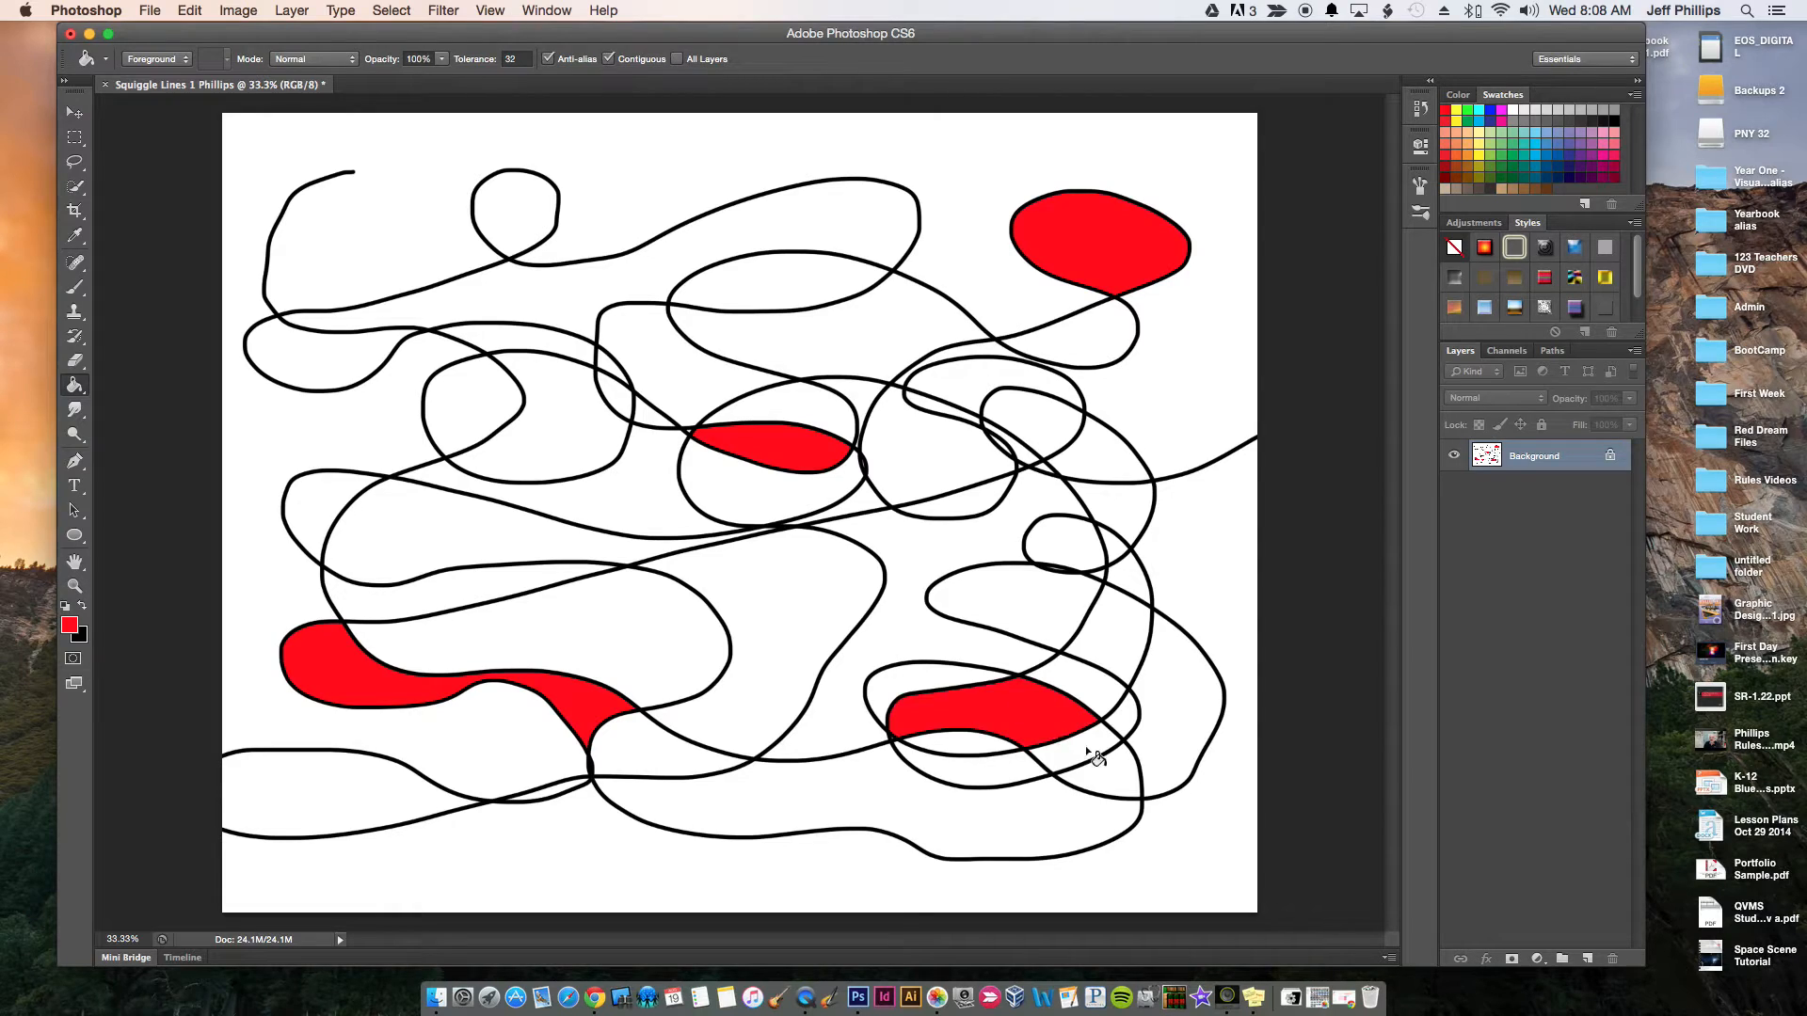
click(297, 362)
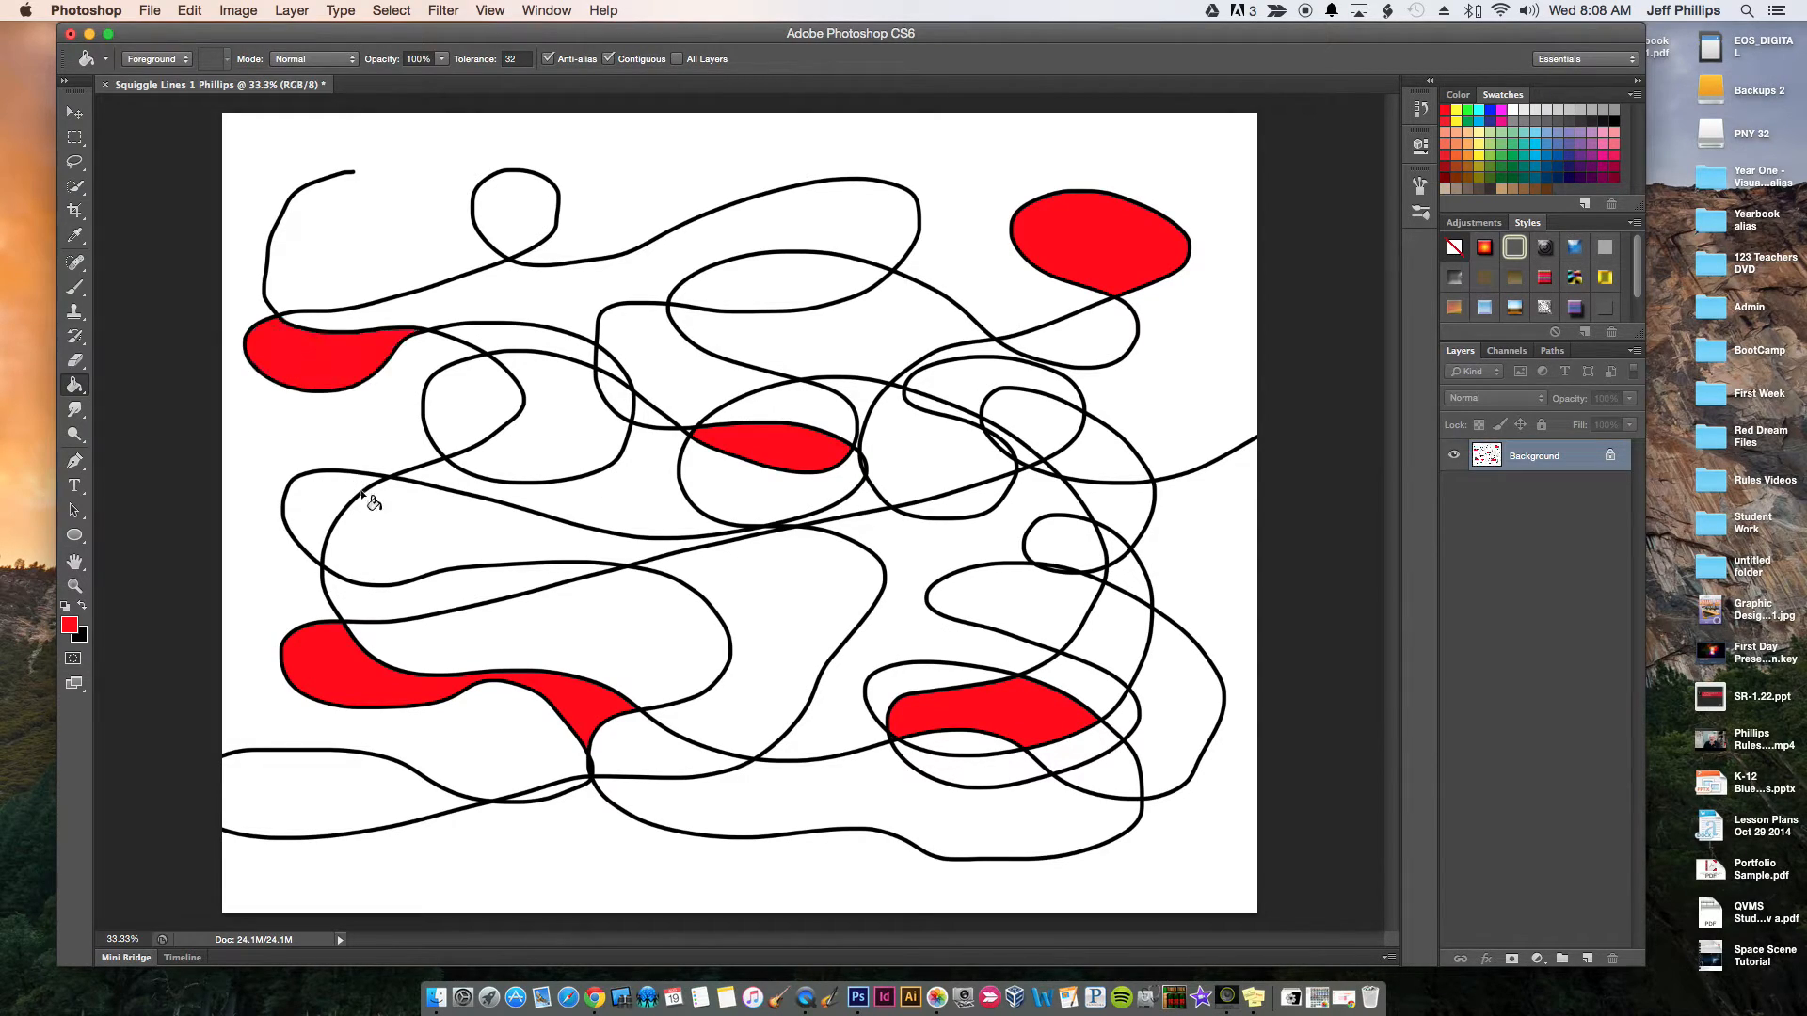
Fill five shapes with yellow: below the upper-right red loop, right of center, left of center, bottom center and far lower right
click(1457, 111)
click(1077, 327)
click(913, 450)
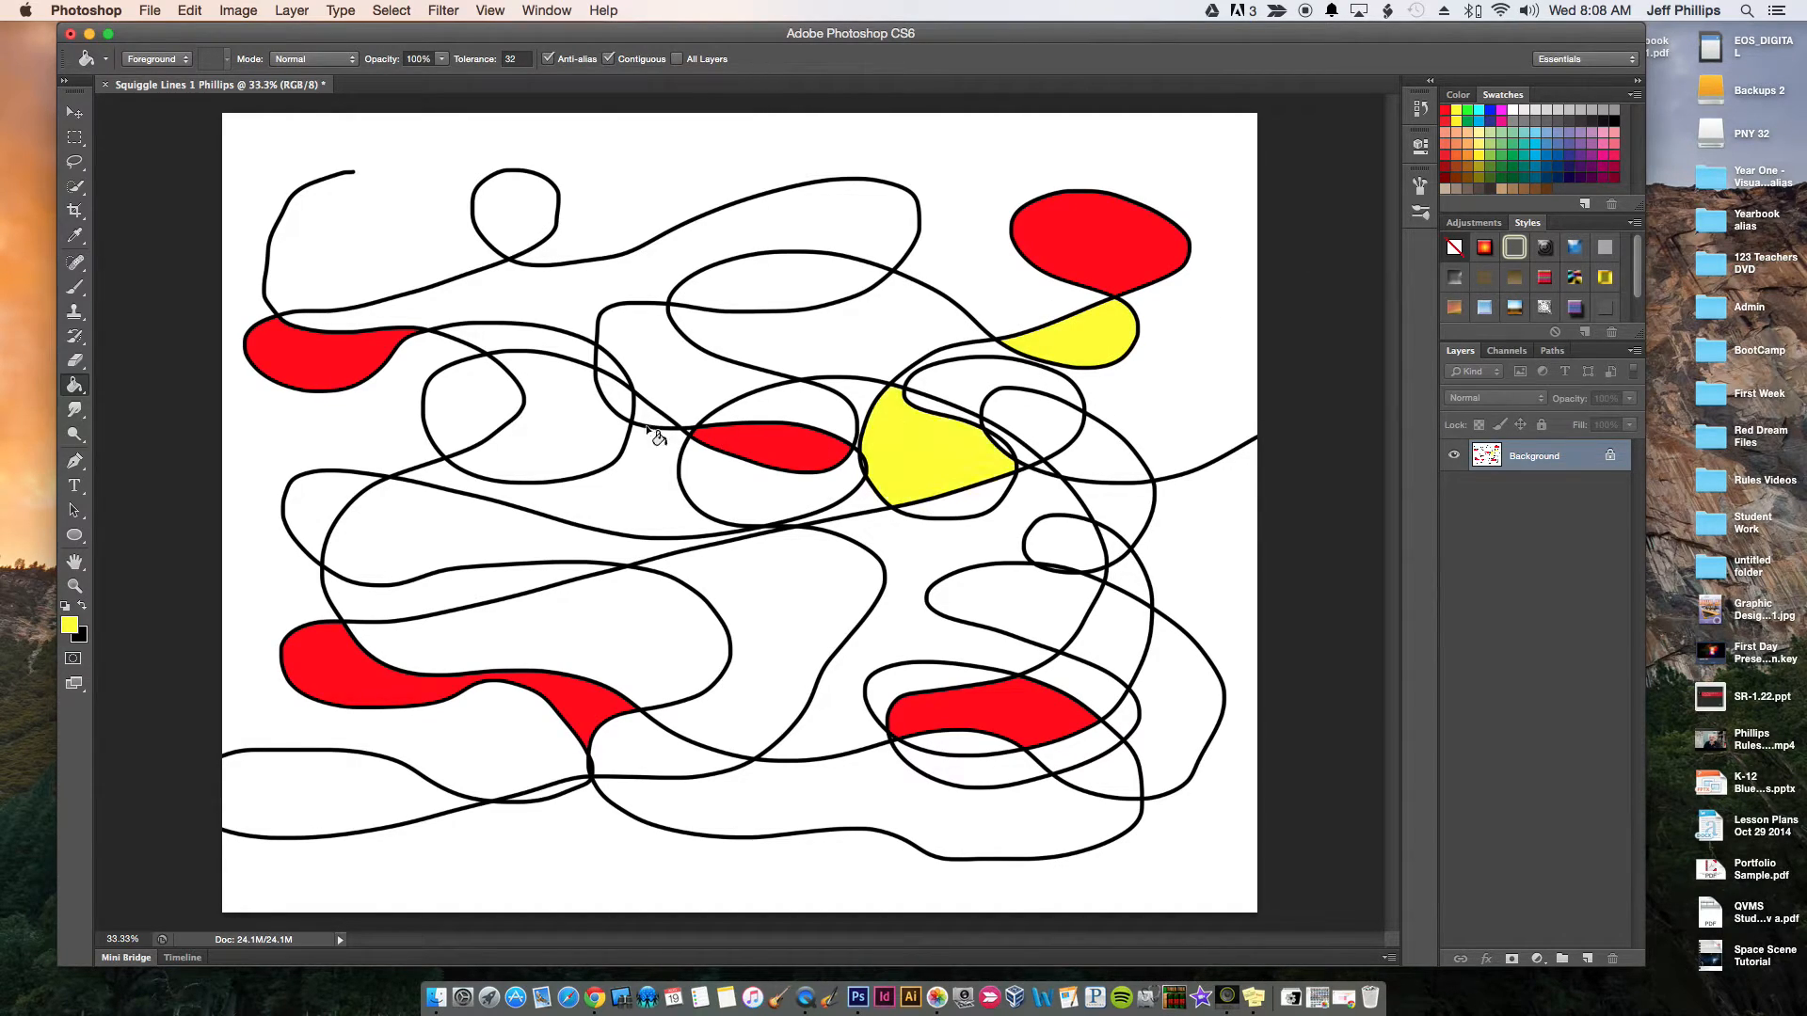
click(555, 419)
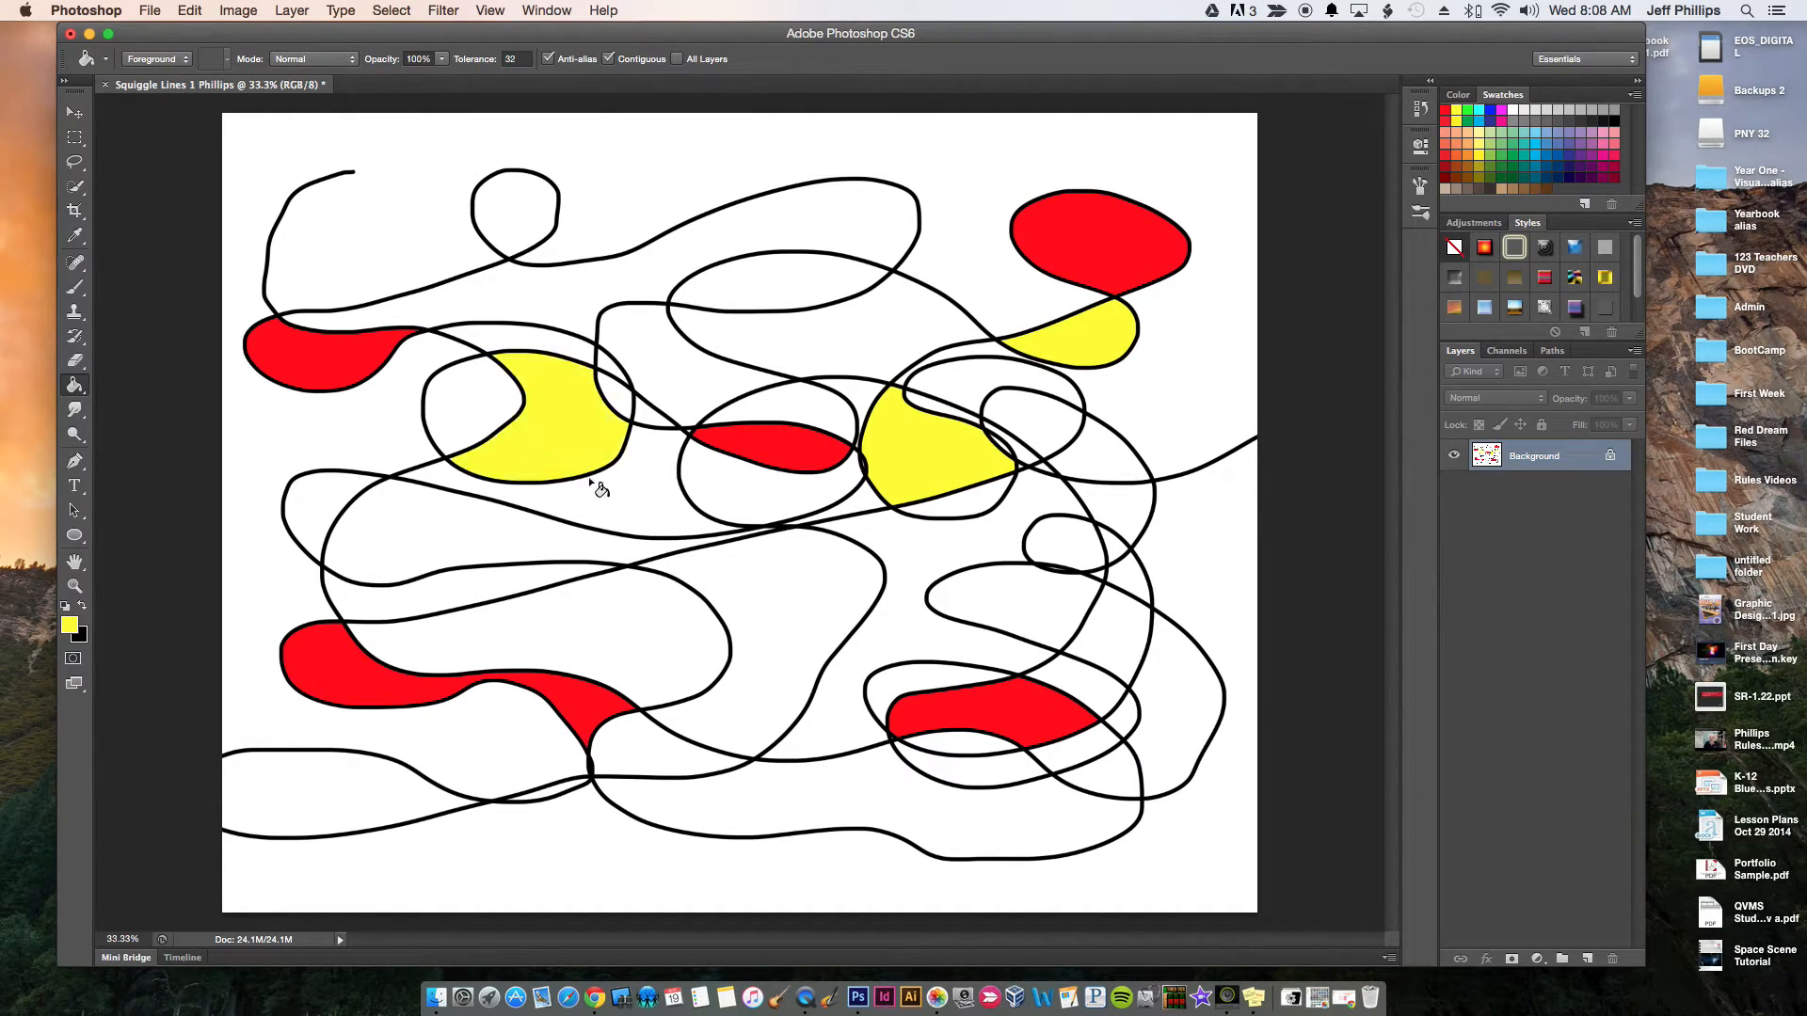
click(621, 738)
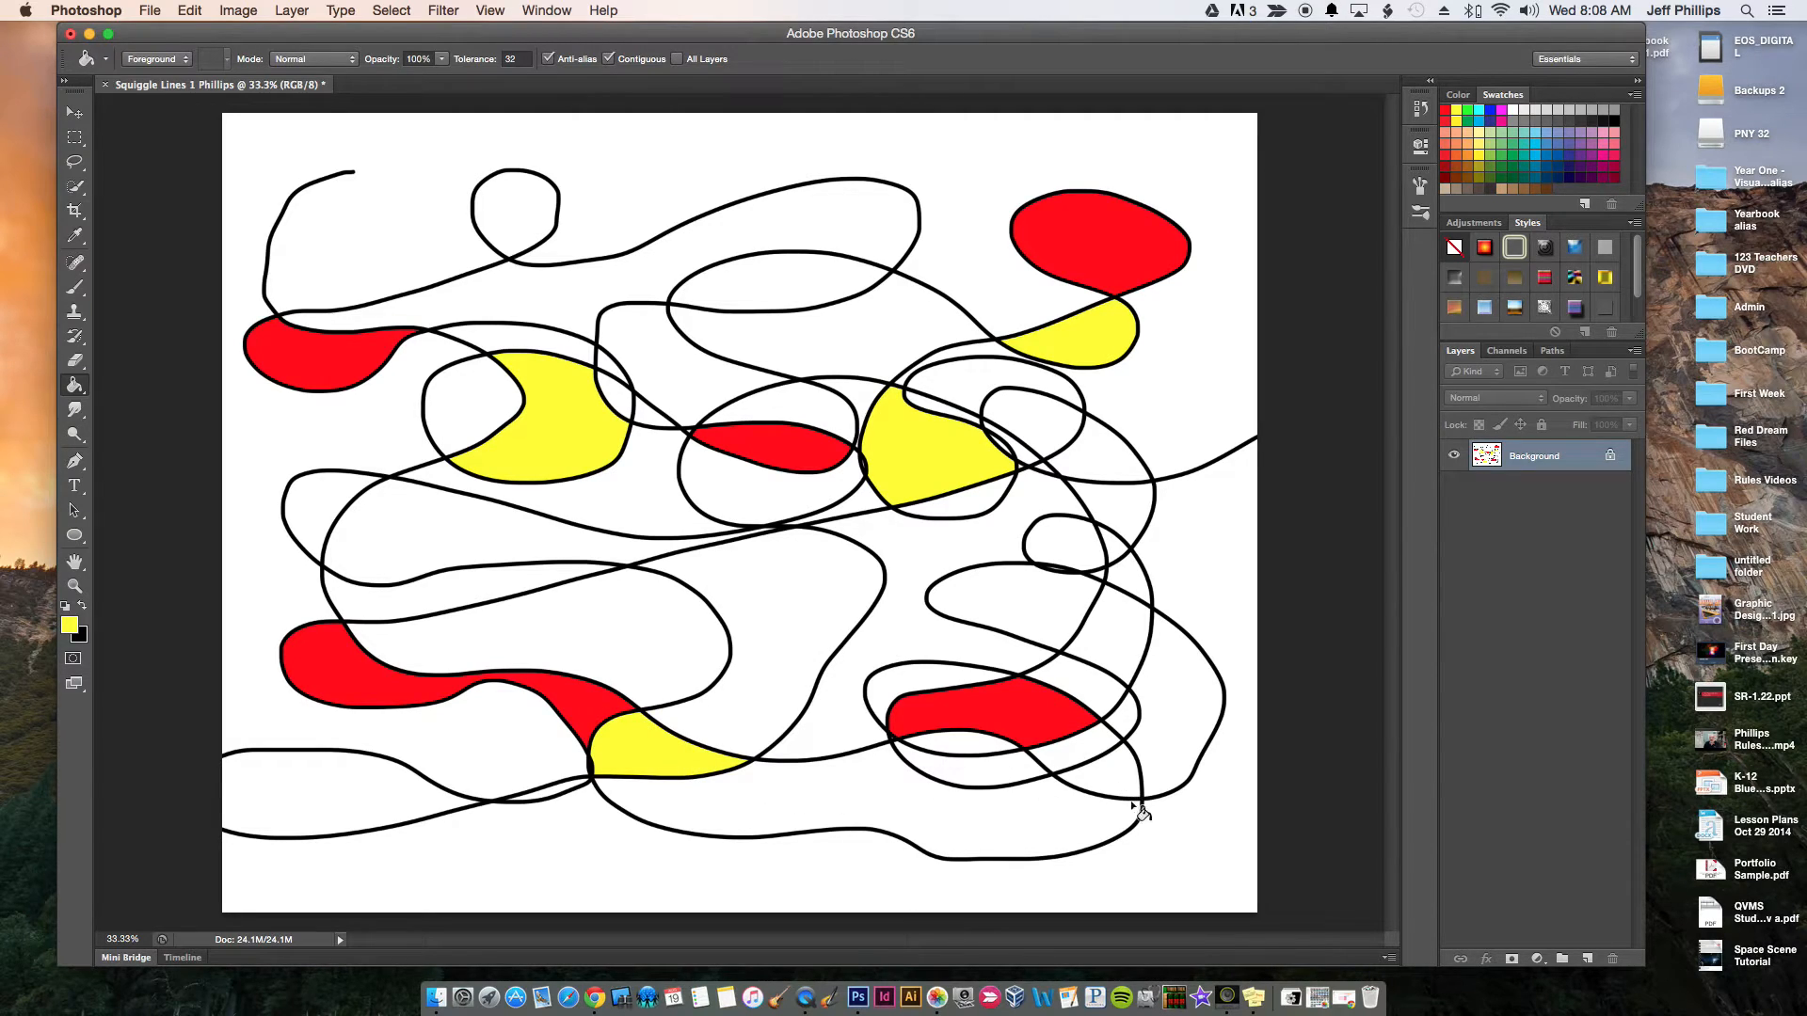
click(1183, 717)
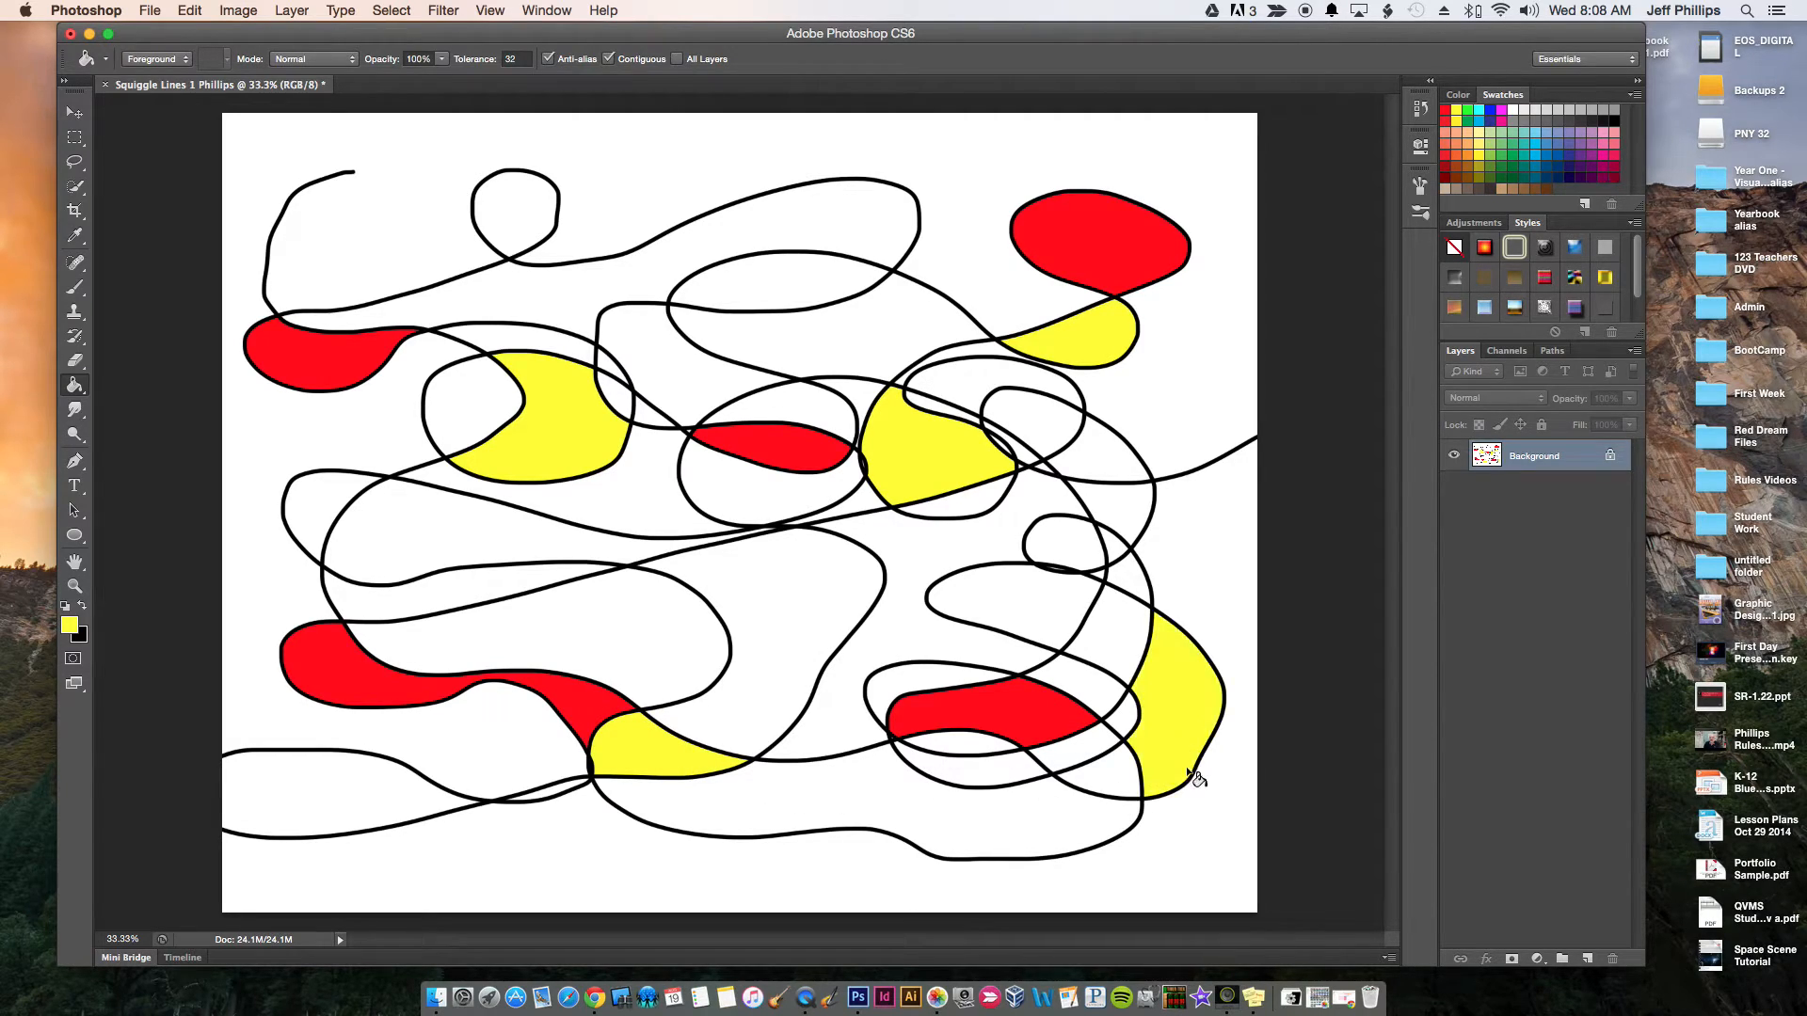
Fill five shapes with blue: upper center, the long middle-left shape, the canvas's lower-left edge, right of center, and the right-hand crescent
click(1491, 110)
click(760, 279)
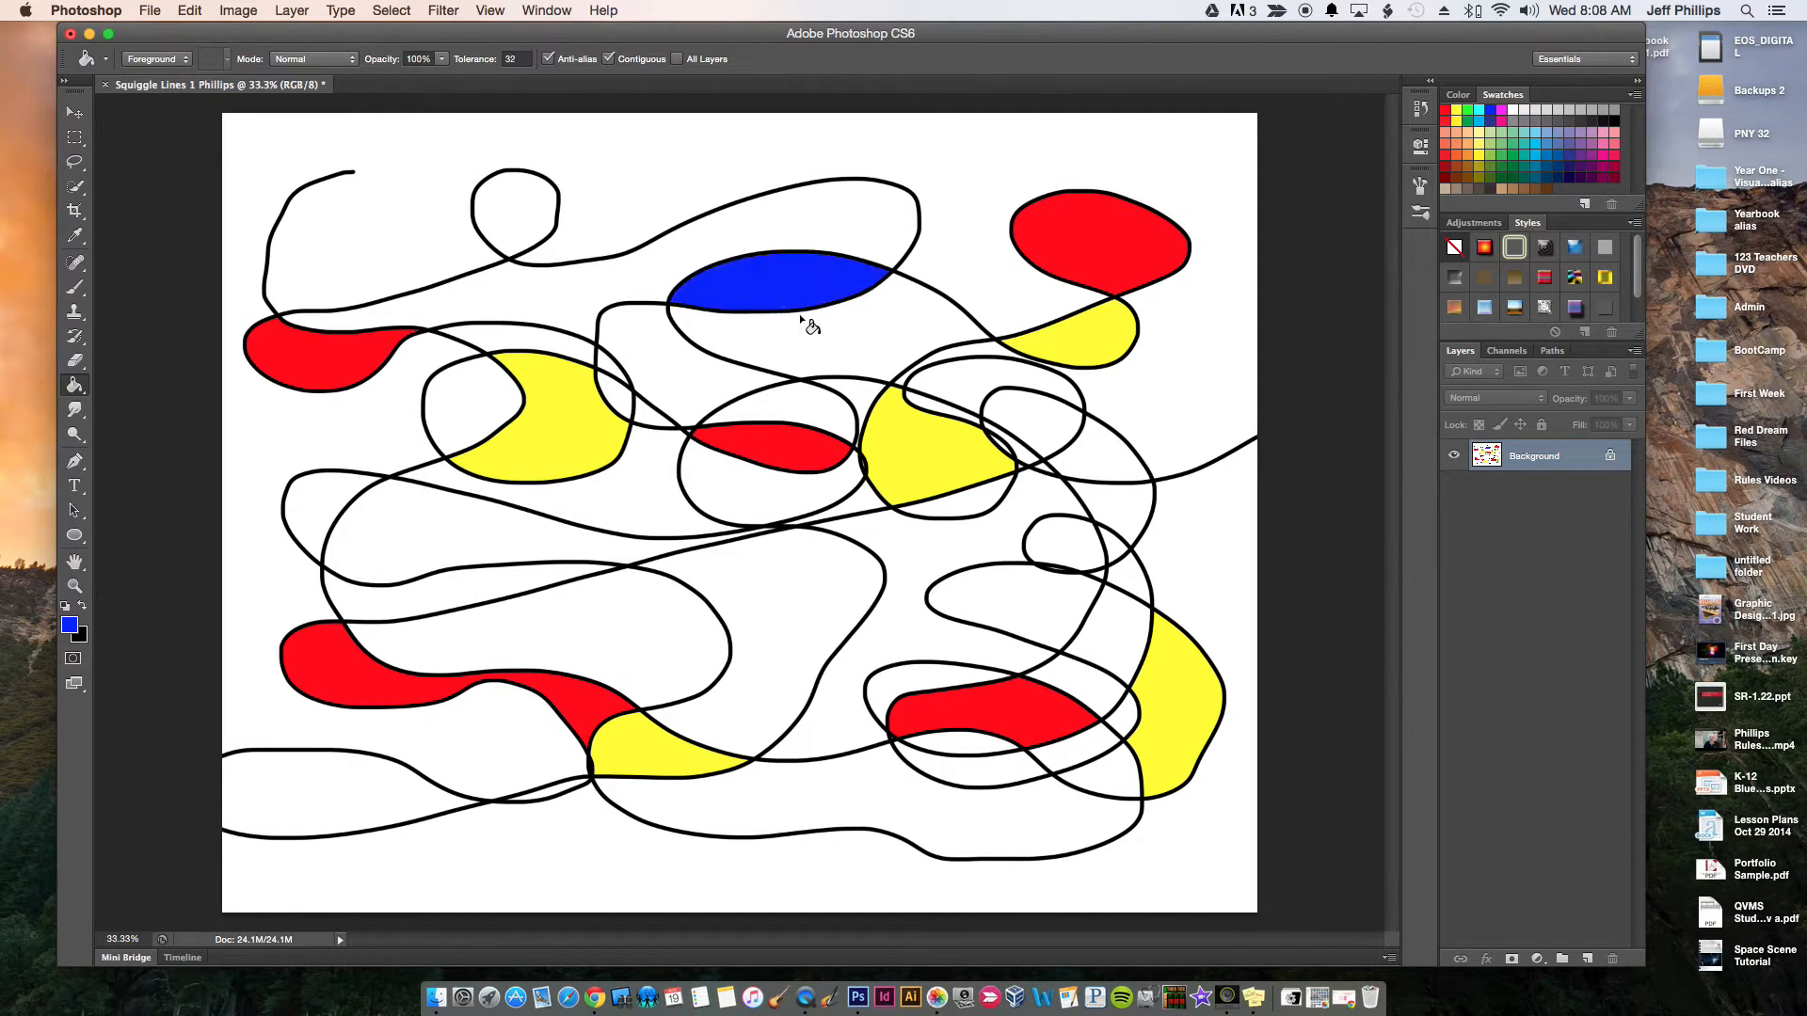
click(428, 552)
click(286, 802)
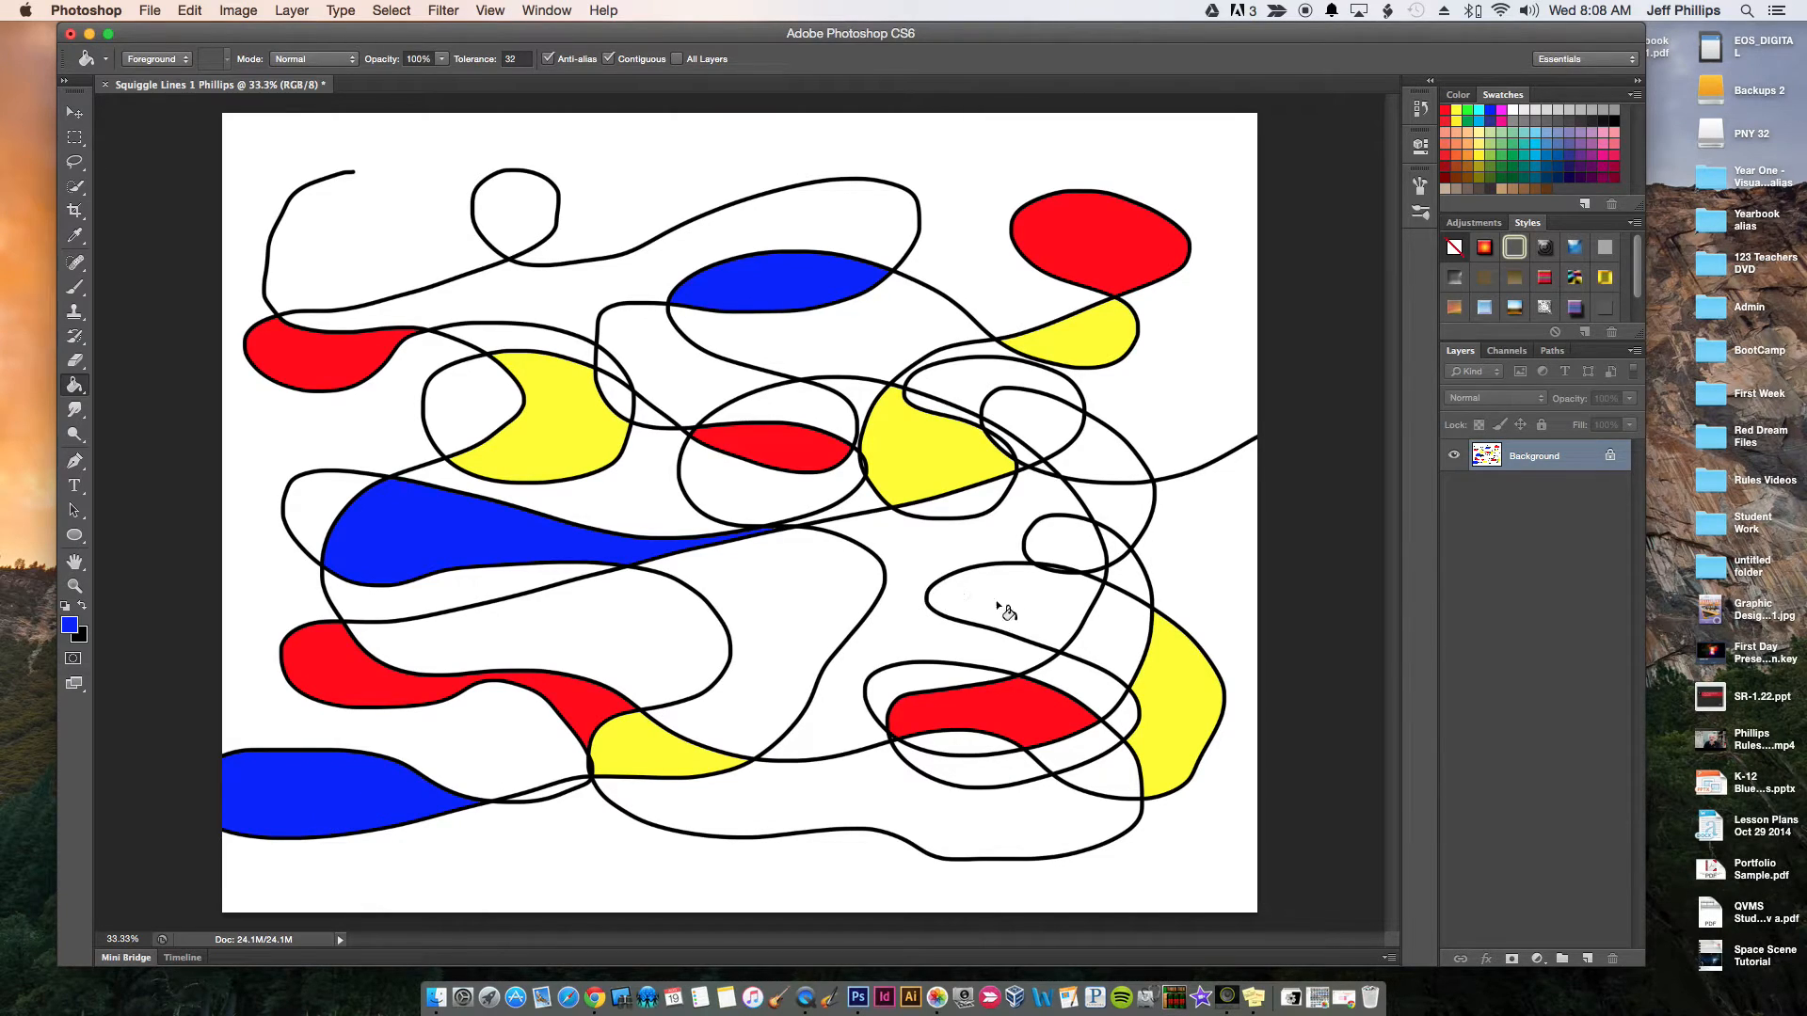
click(1021, 599)
click(1096, 450)
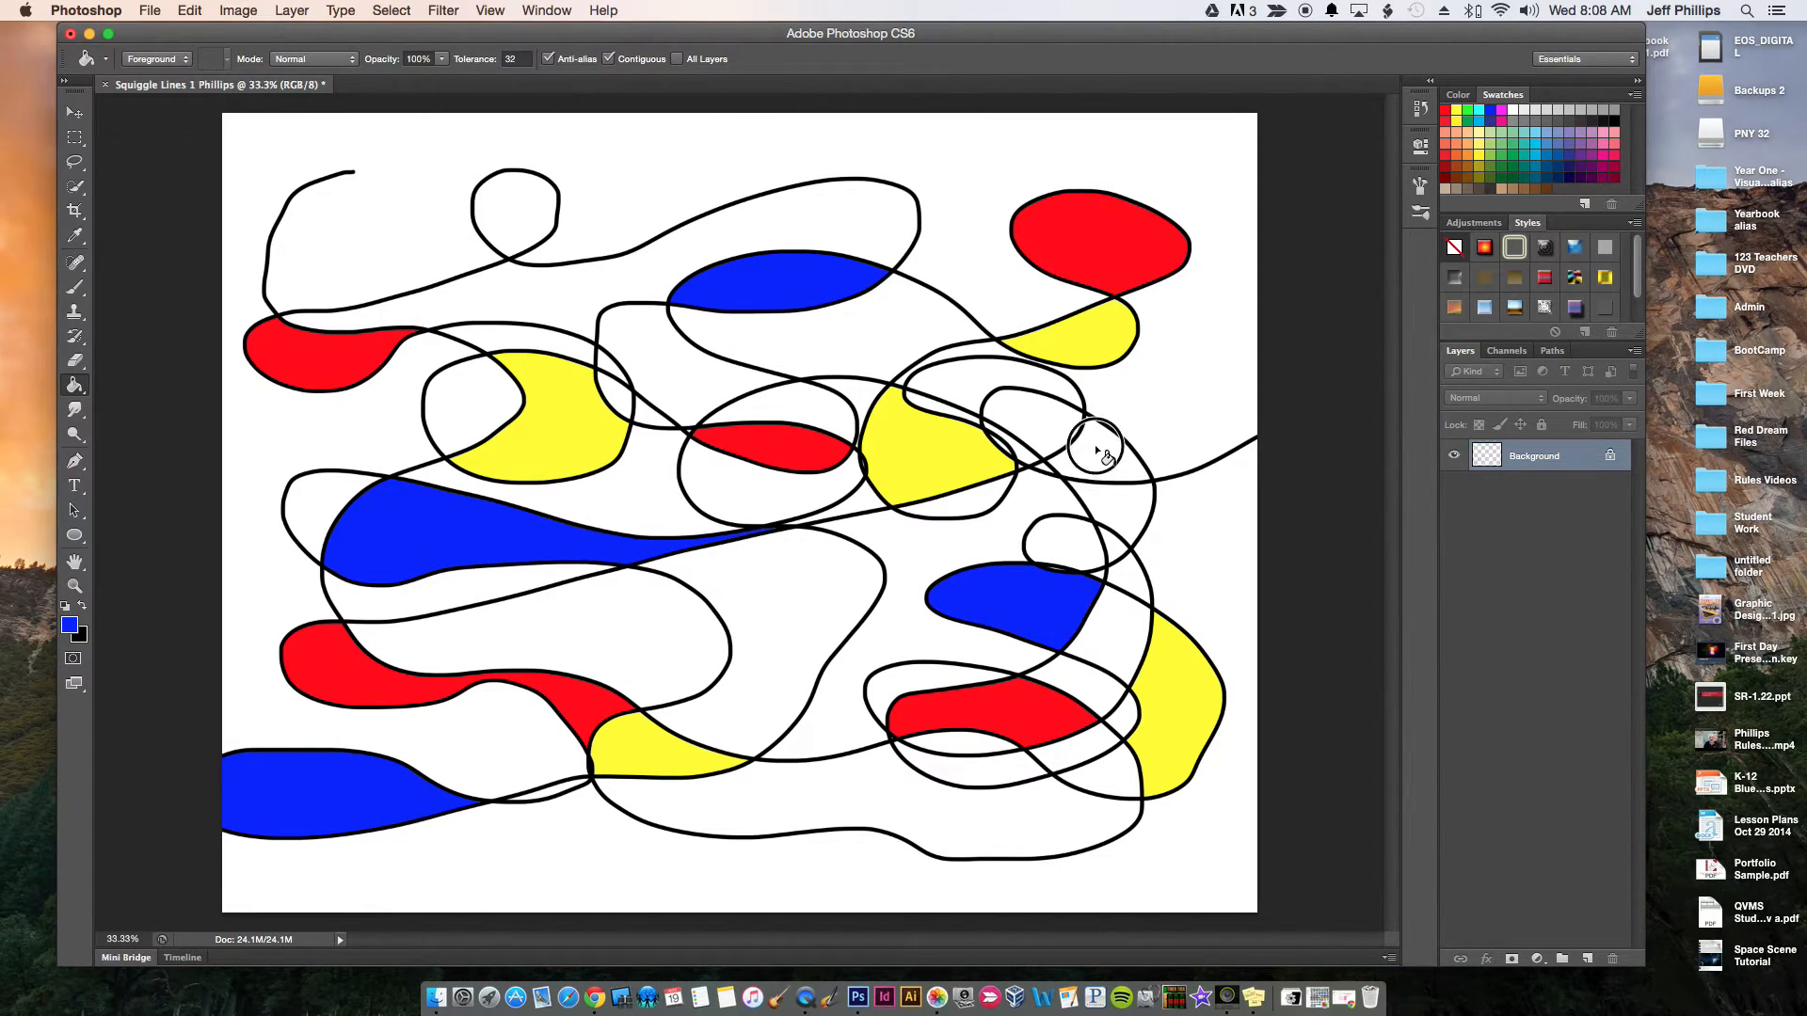
Fill the shape below the upper-center blue, the far-left shape, the large central curve and the small right-hand loop with red
click(1446, 111)
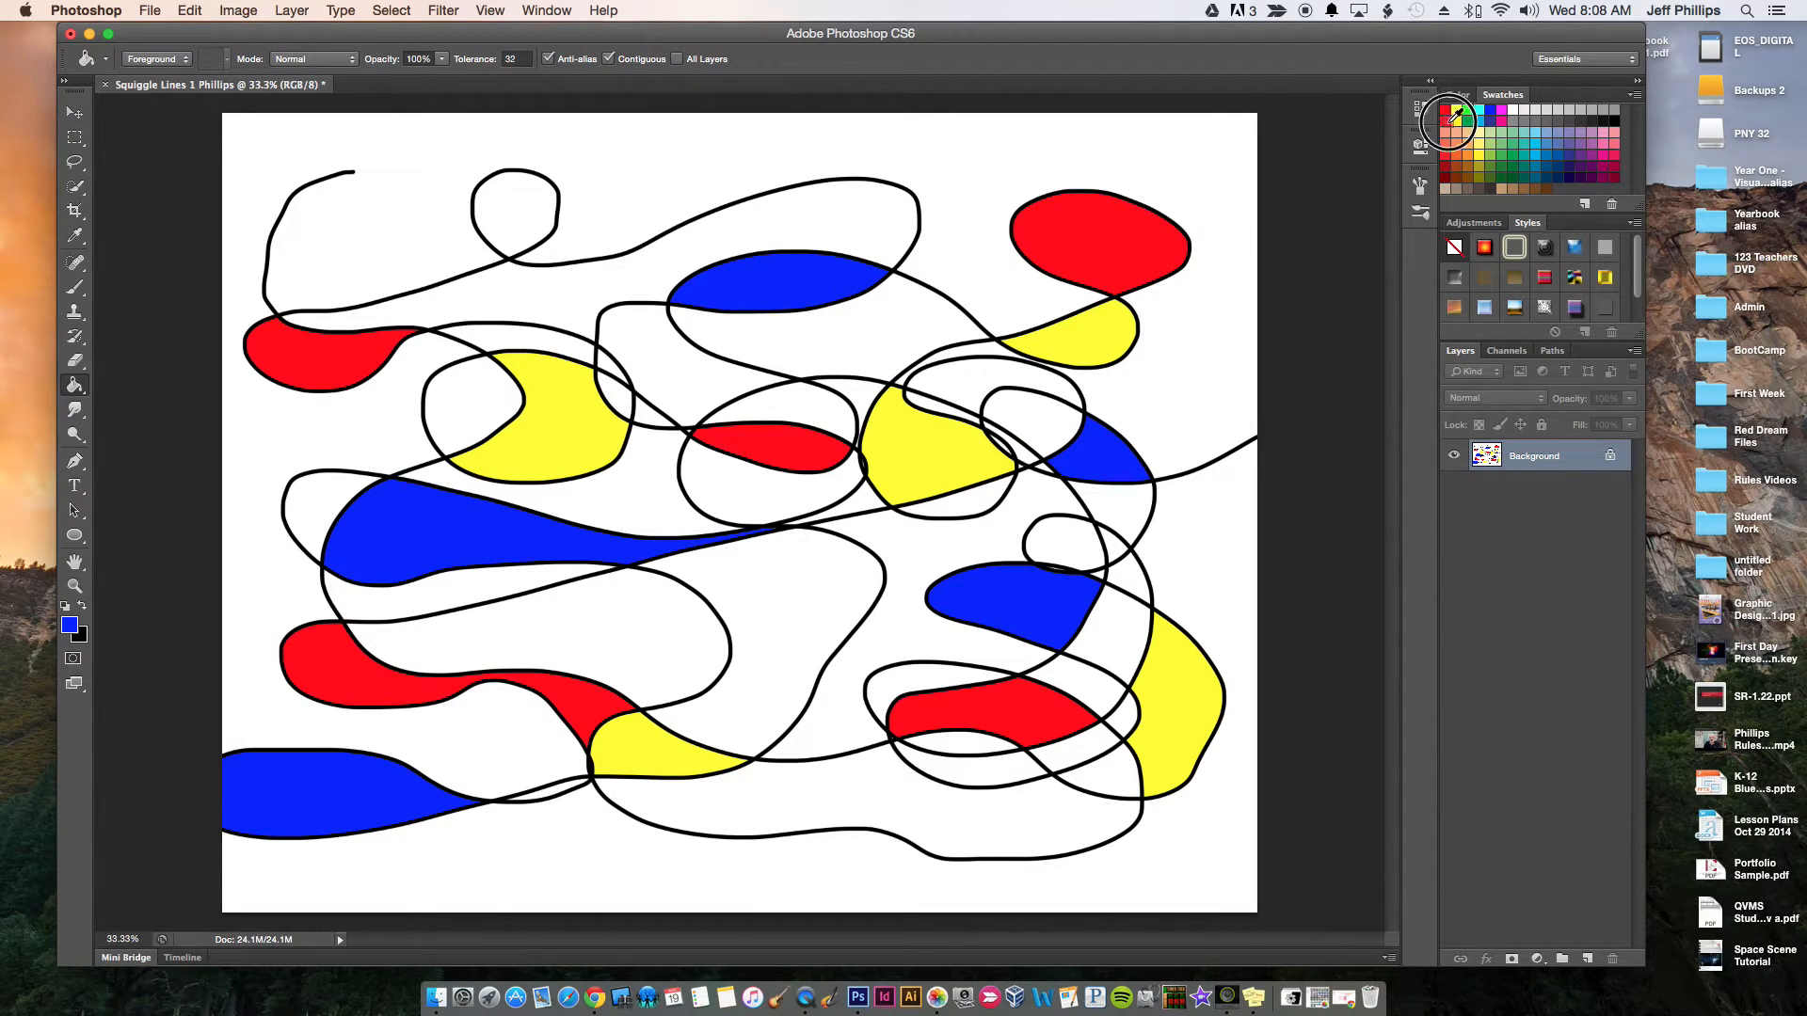
click(665, 365)
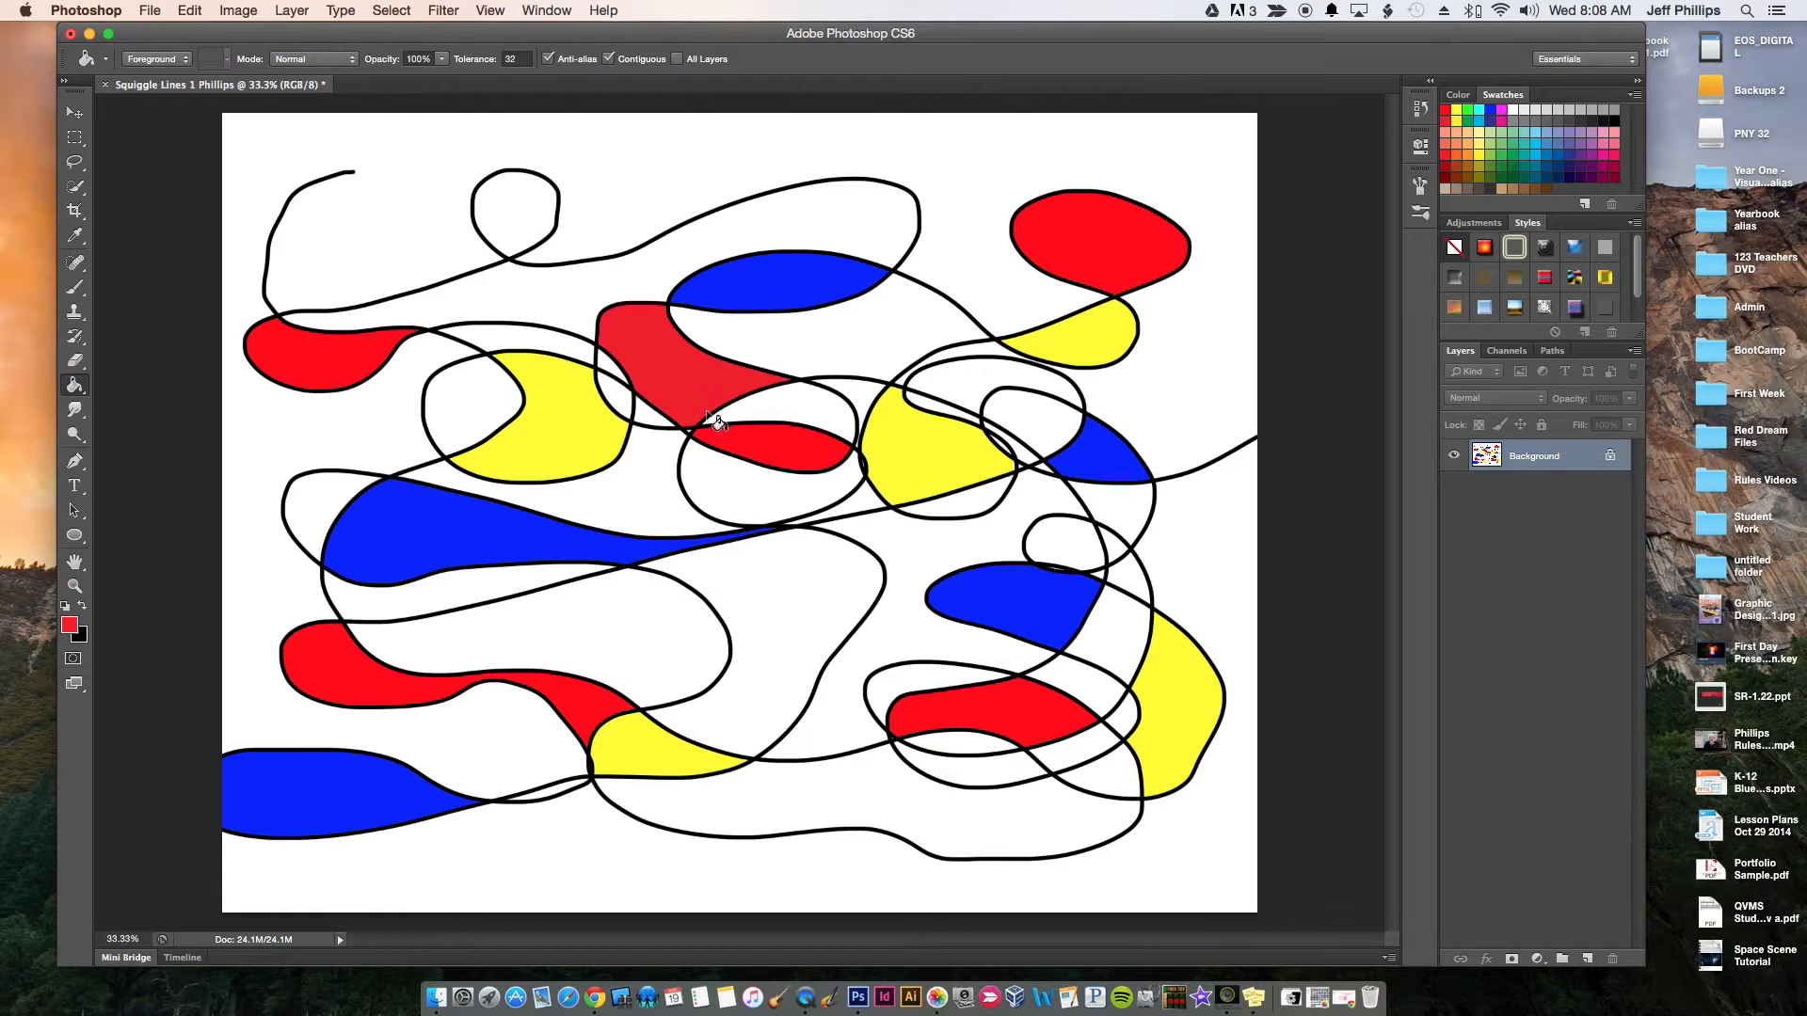
click(313, 514)
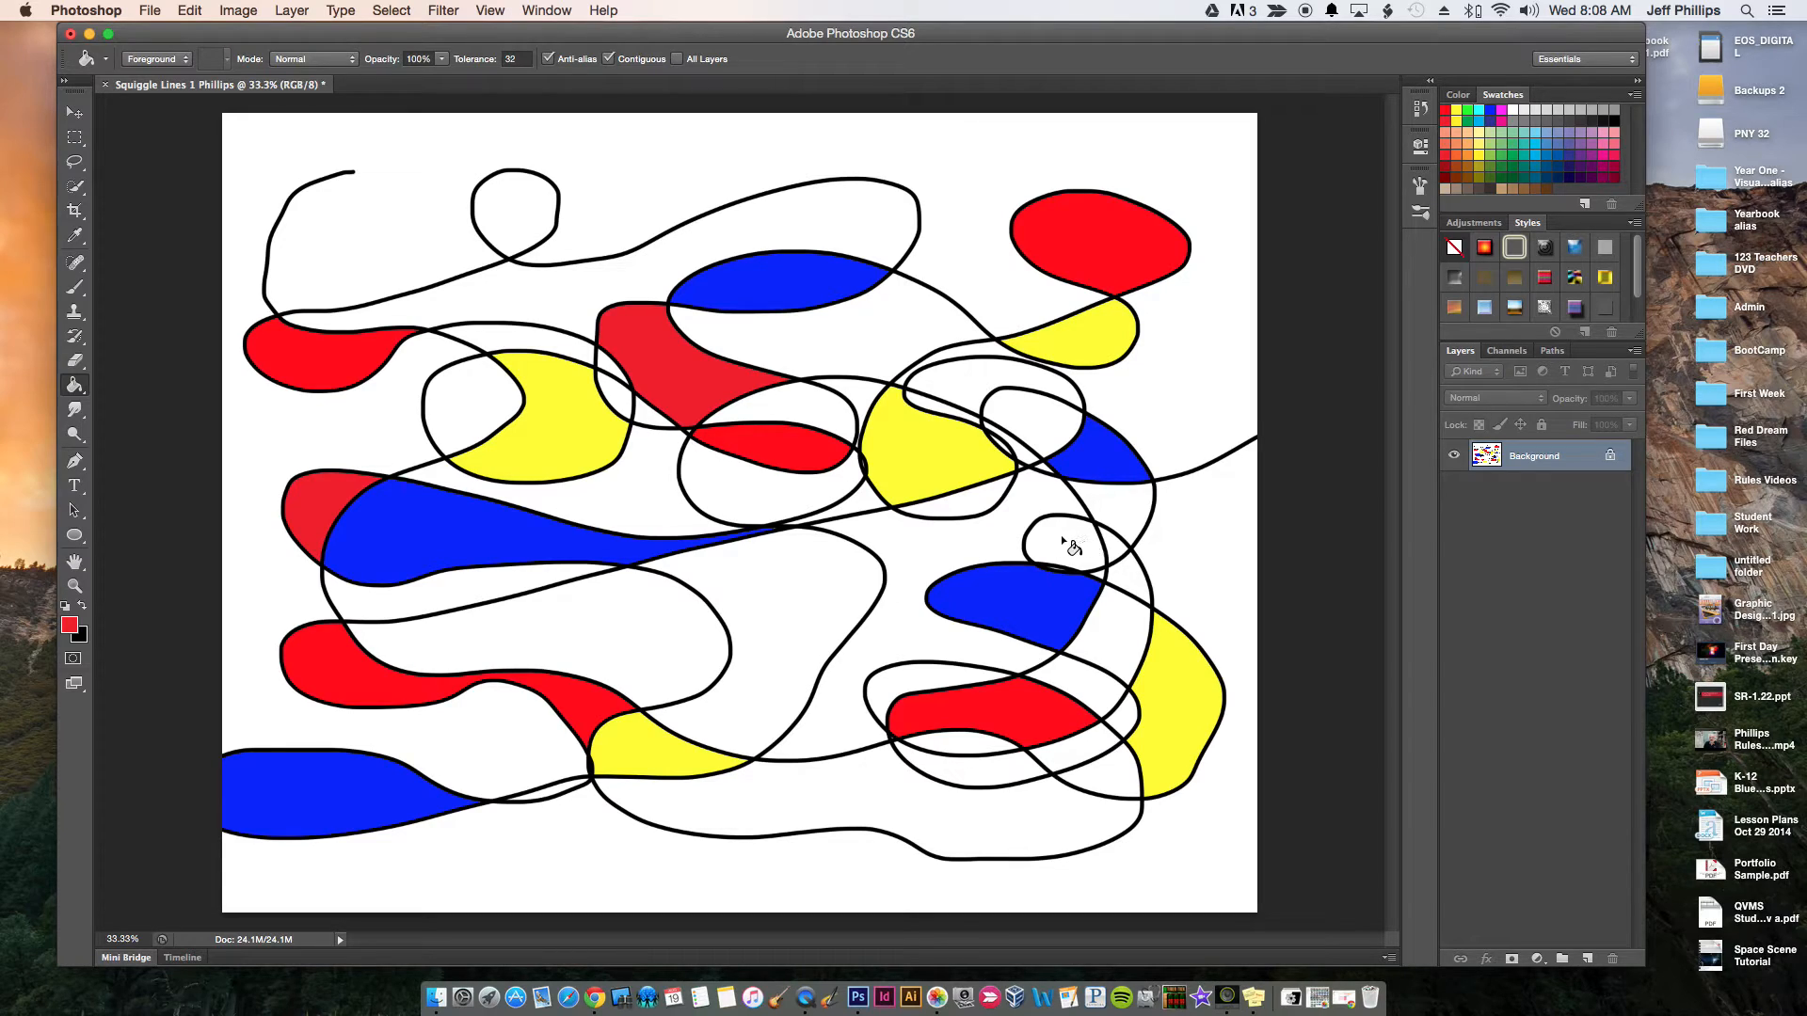
click(772, 617)
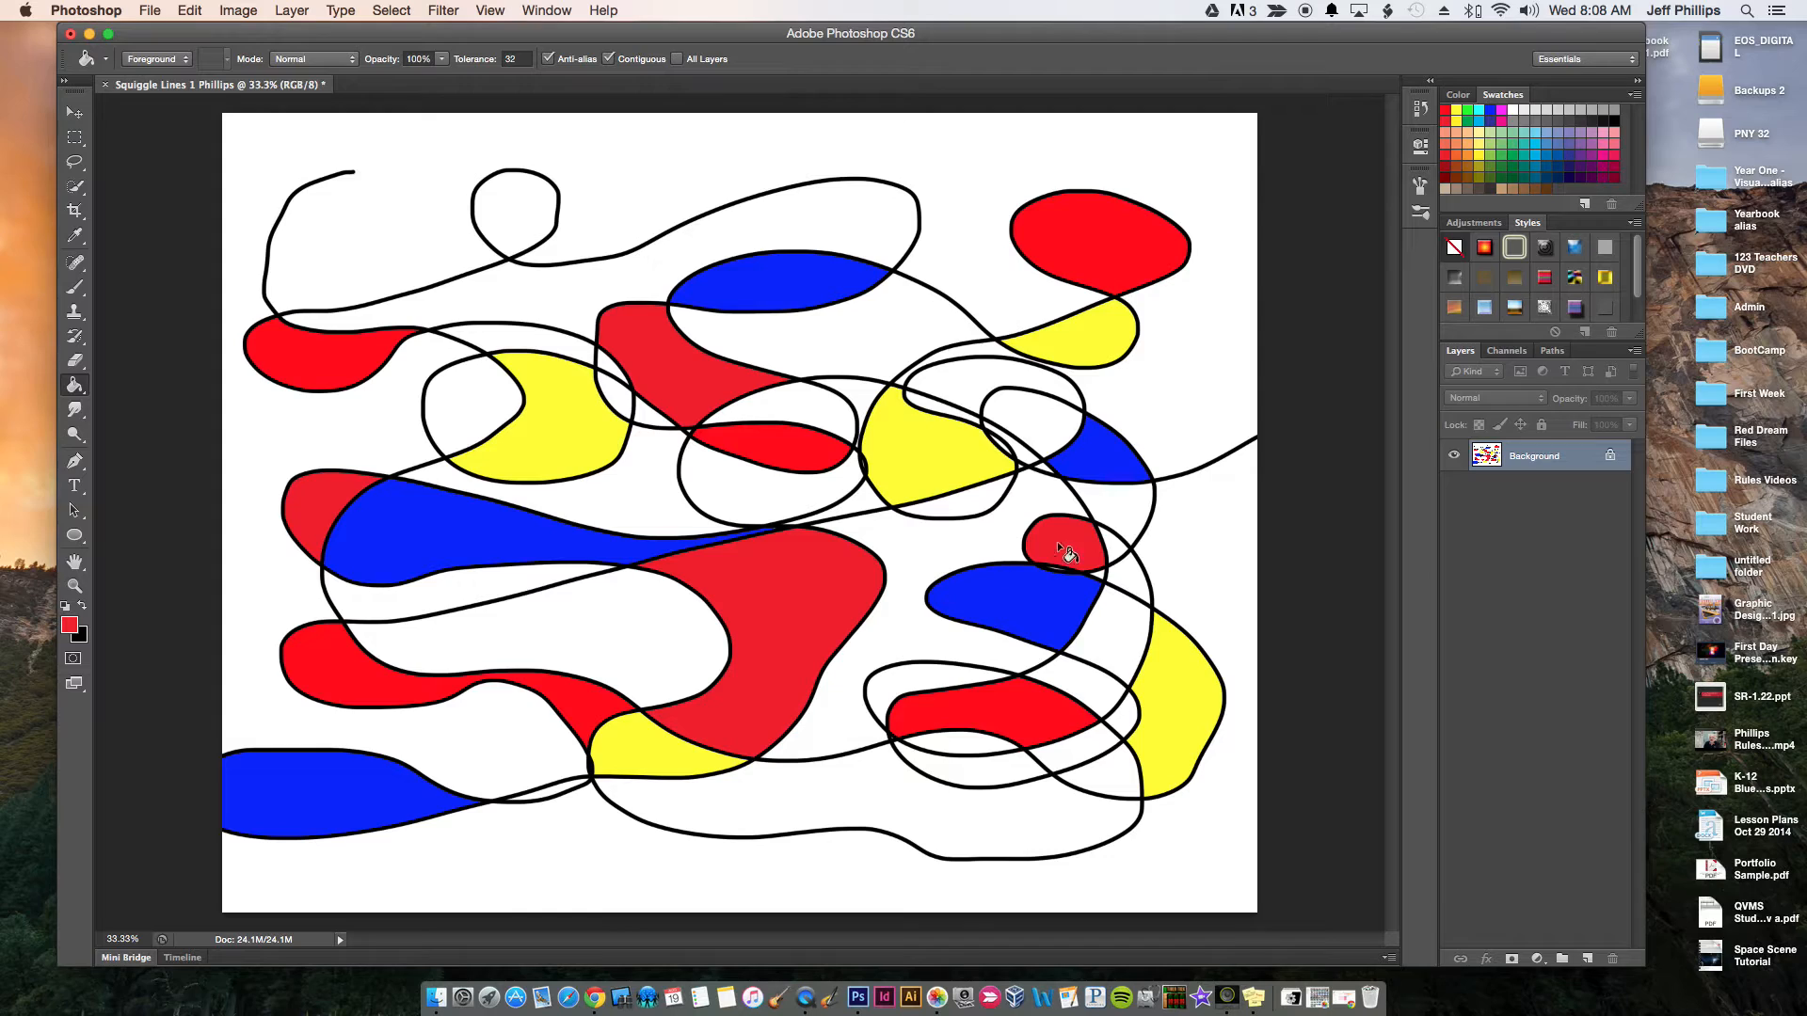
Fill the large lower-left shape, the shape under the upper-center blue and the areas above and below the lower-right red shape with yellow
click(1456, 111)
click(563, 614)
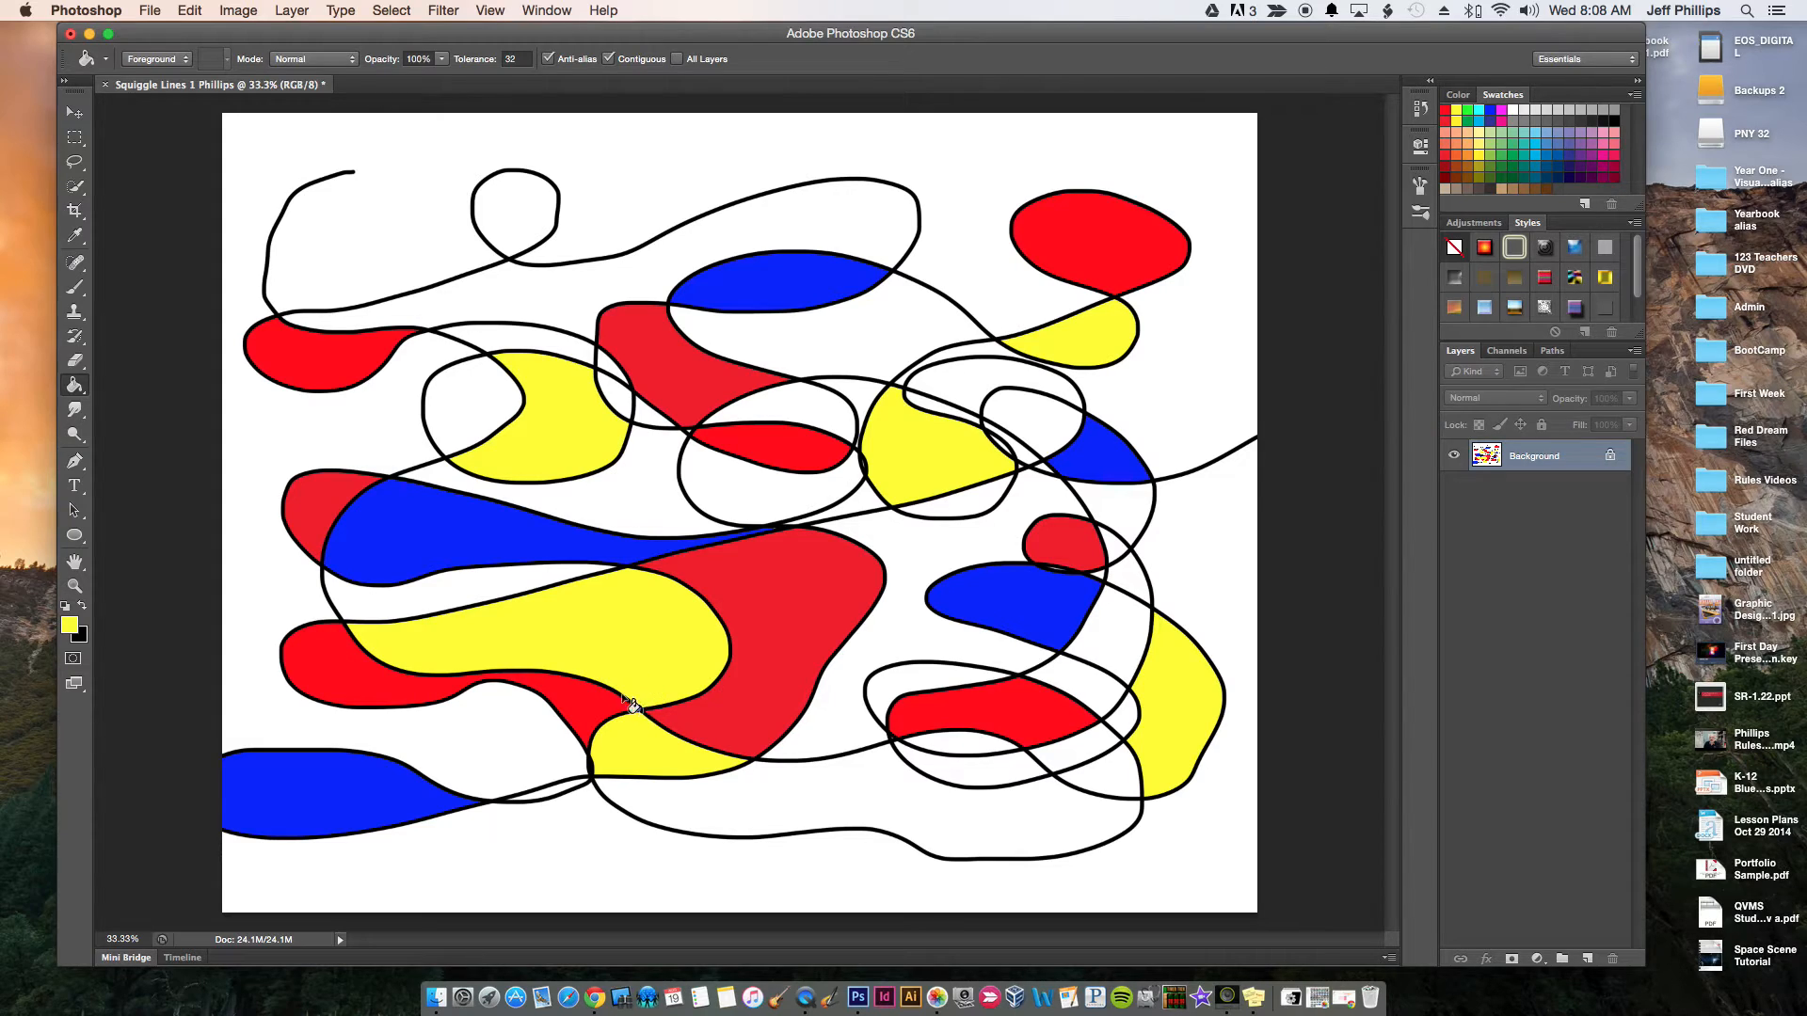
click(853, 329)
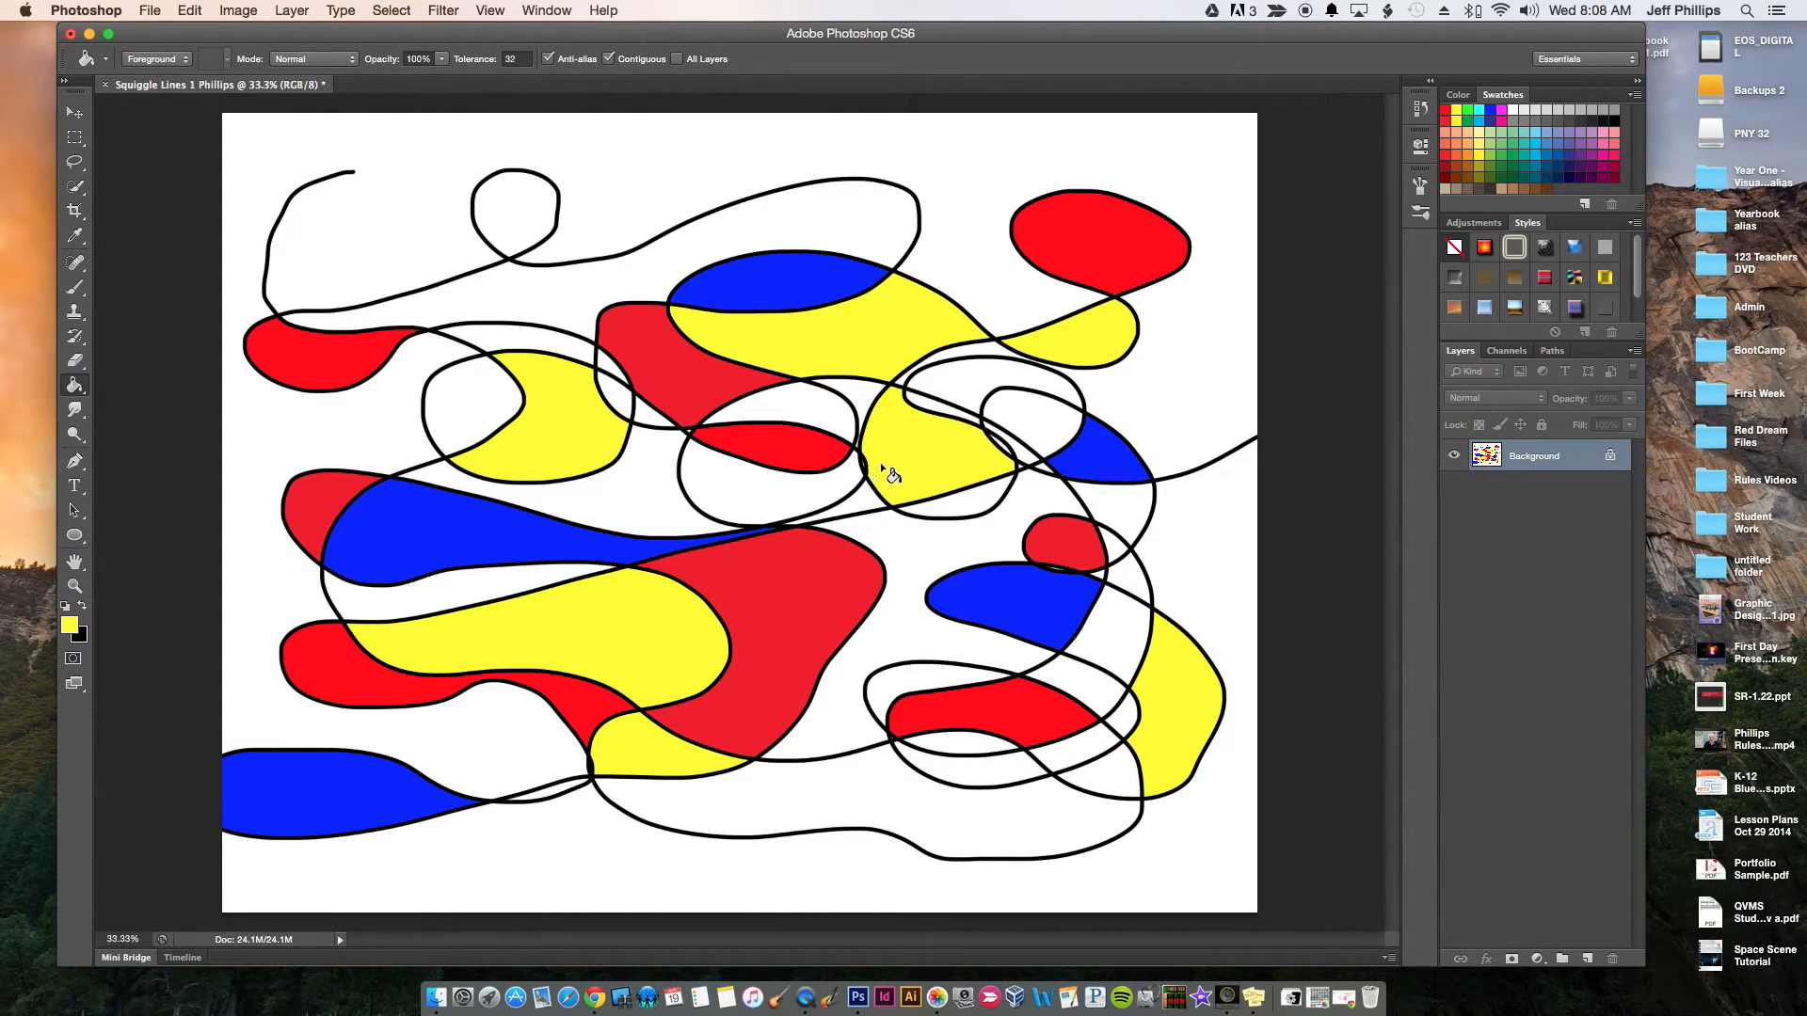
click(902, 675)
click(977, 763)
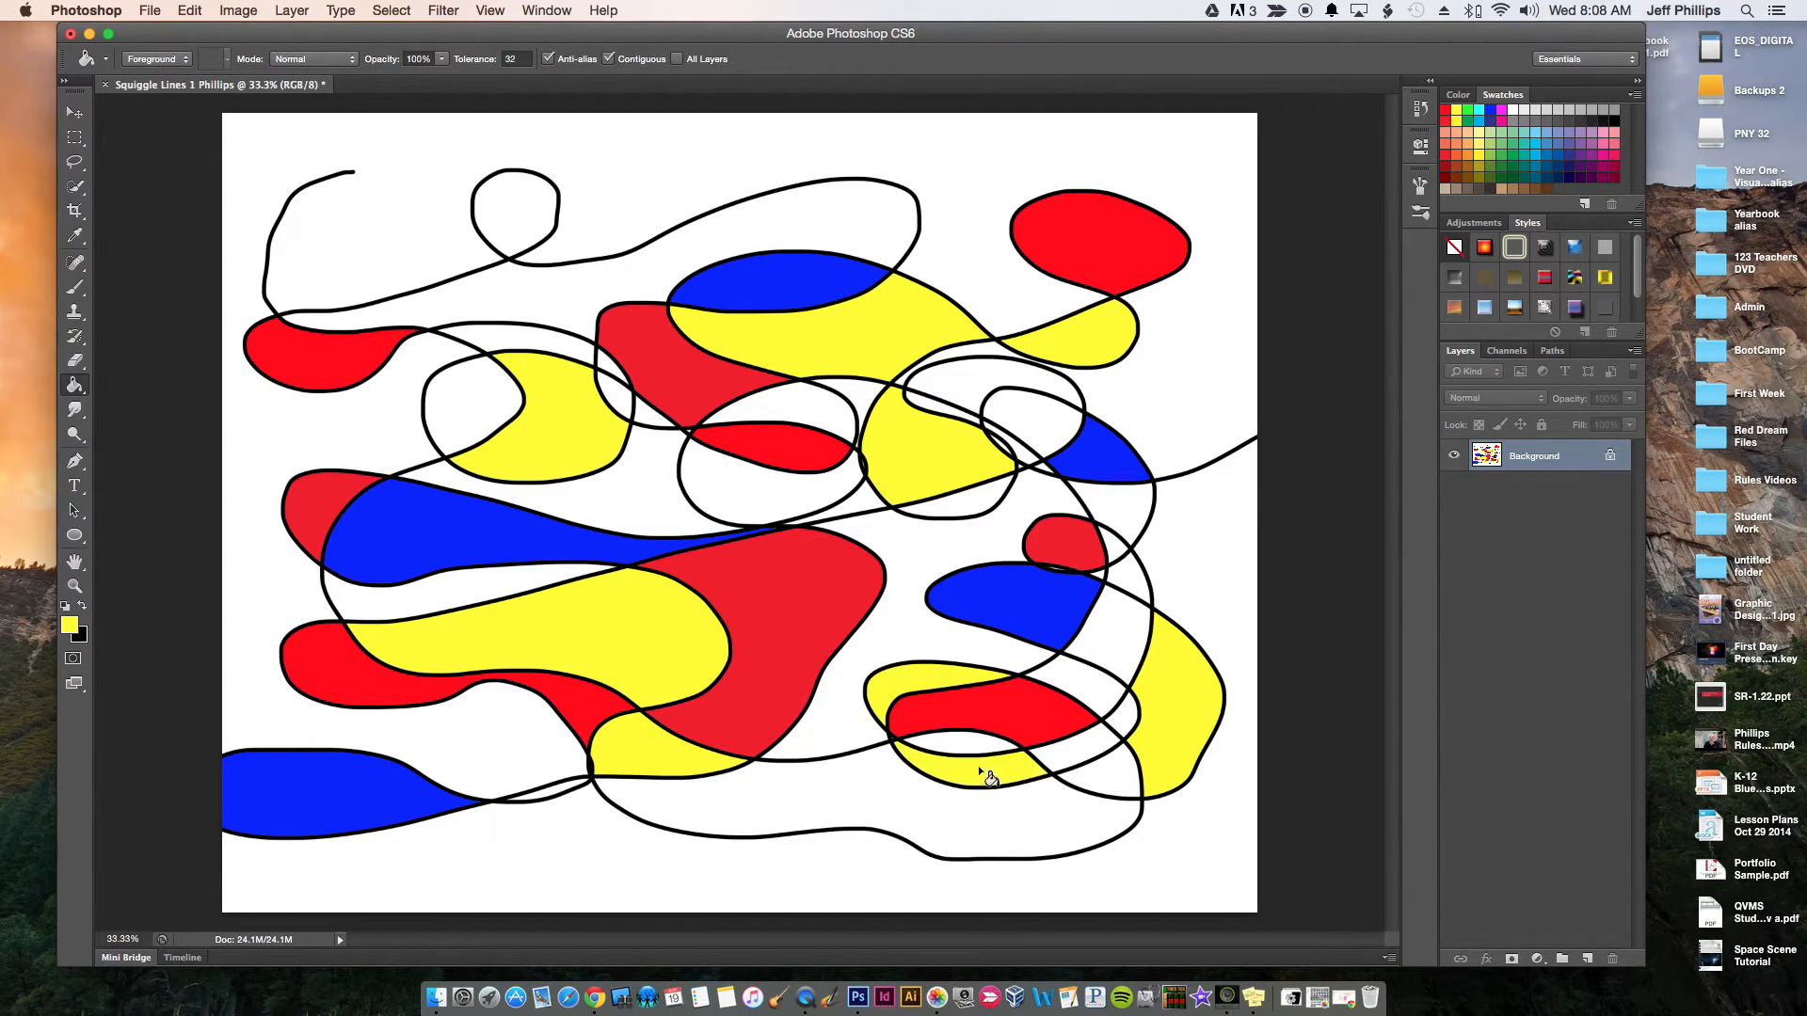
Fill the upper-right arch, the shapes under the central and lower-right reds, the upper-left loop's empty part and the bottom band with blue
click(1491, 110)
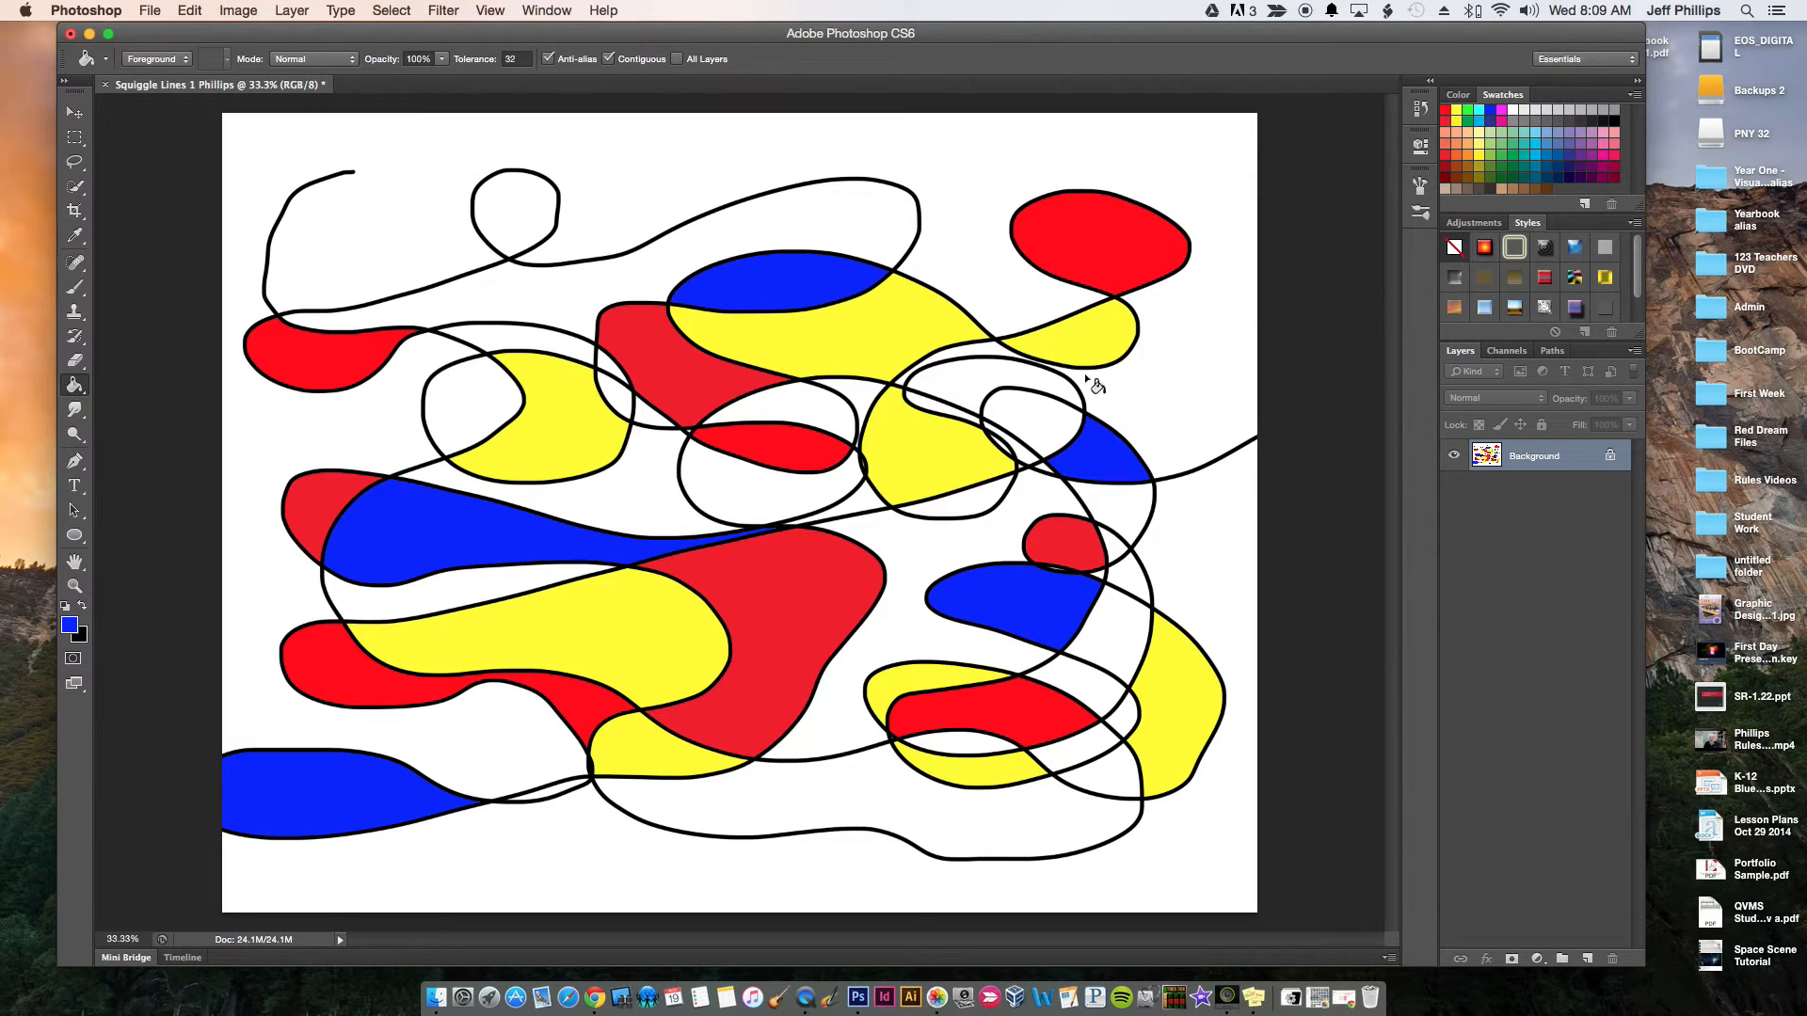
click(962, 377)
click(743, 490)
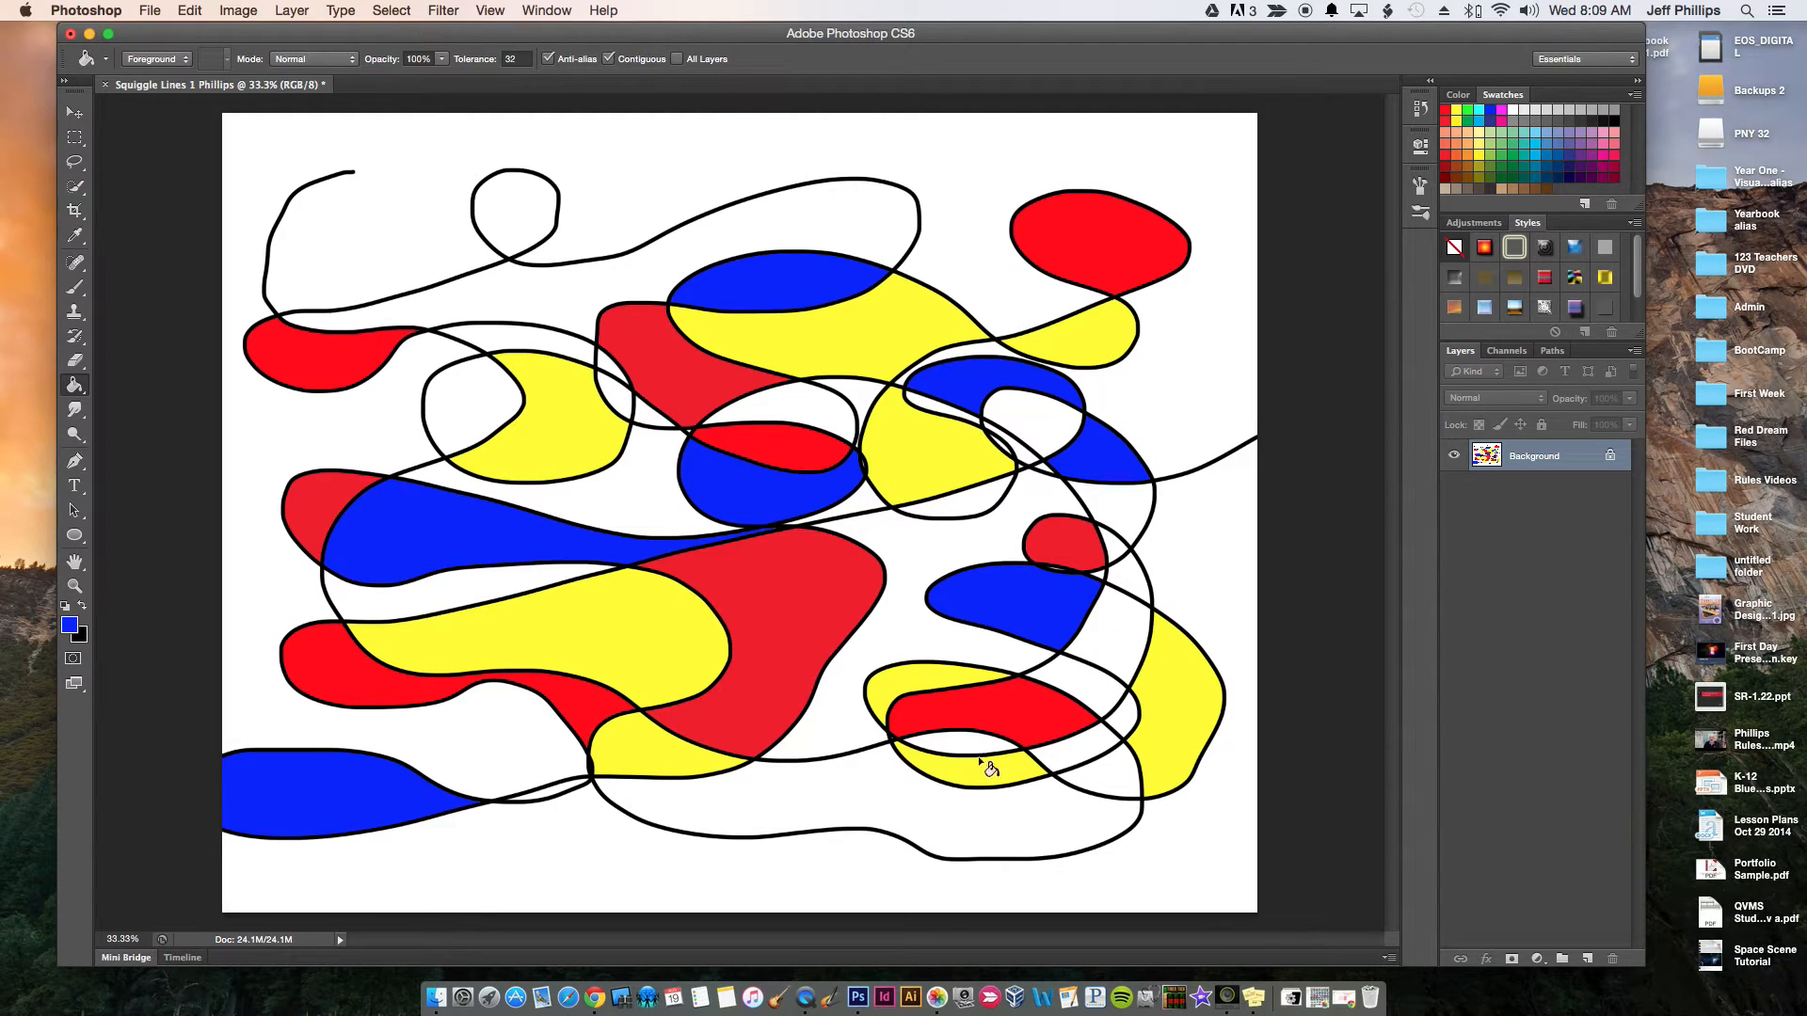
click(953, 739)
click(456, 399)
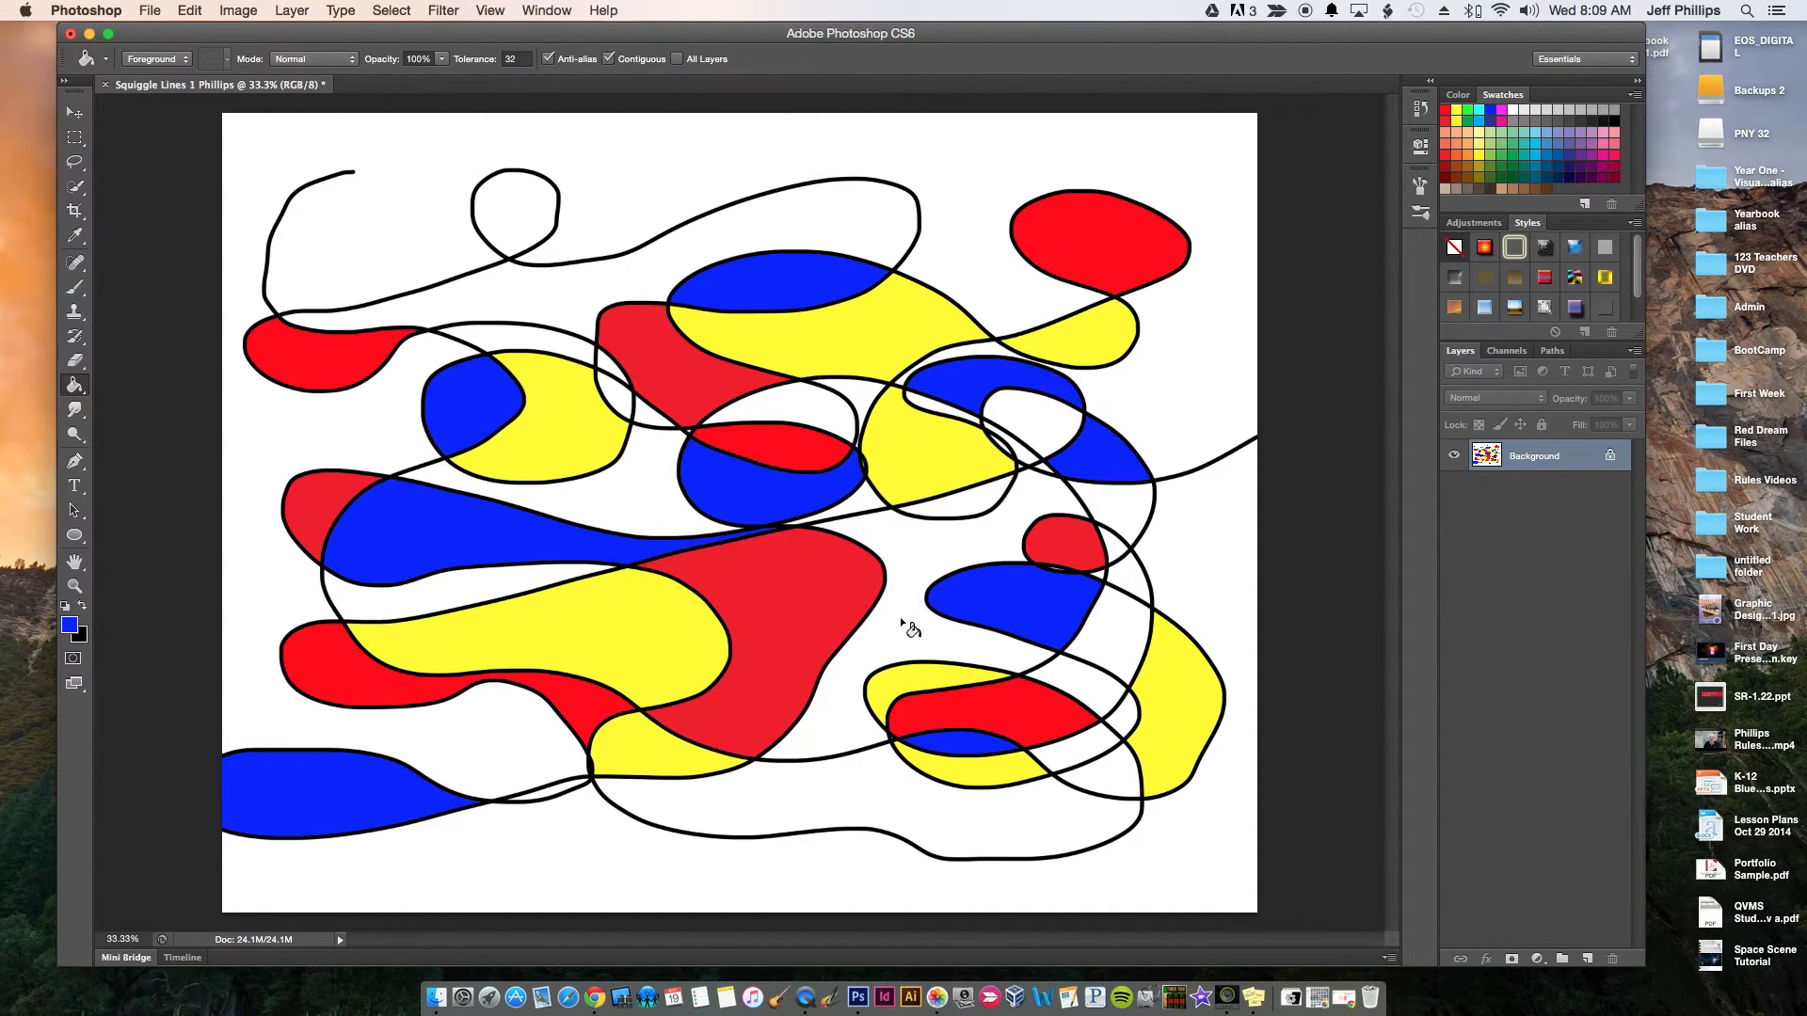
click(819, 797)
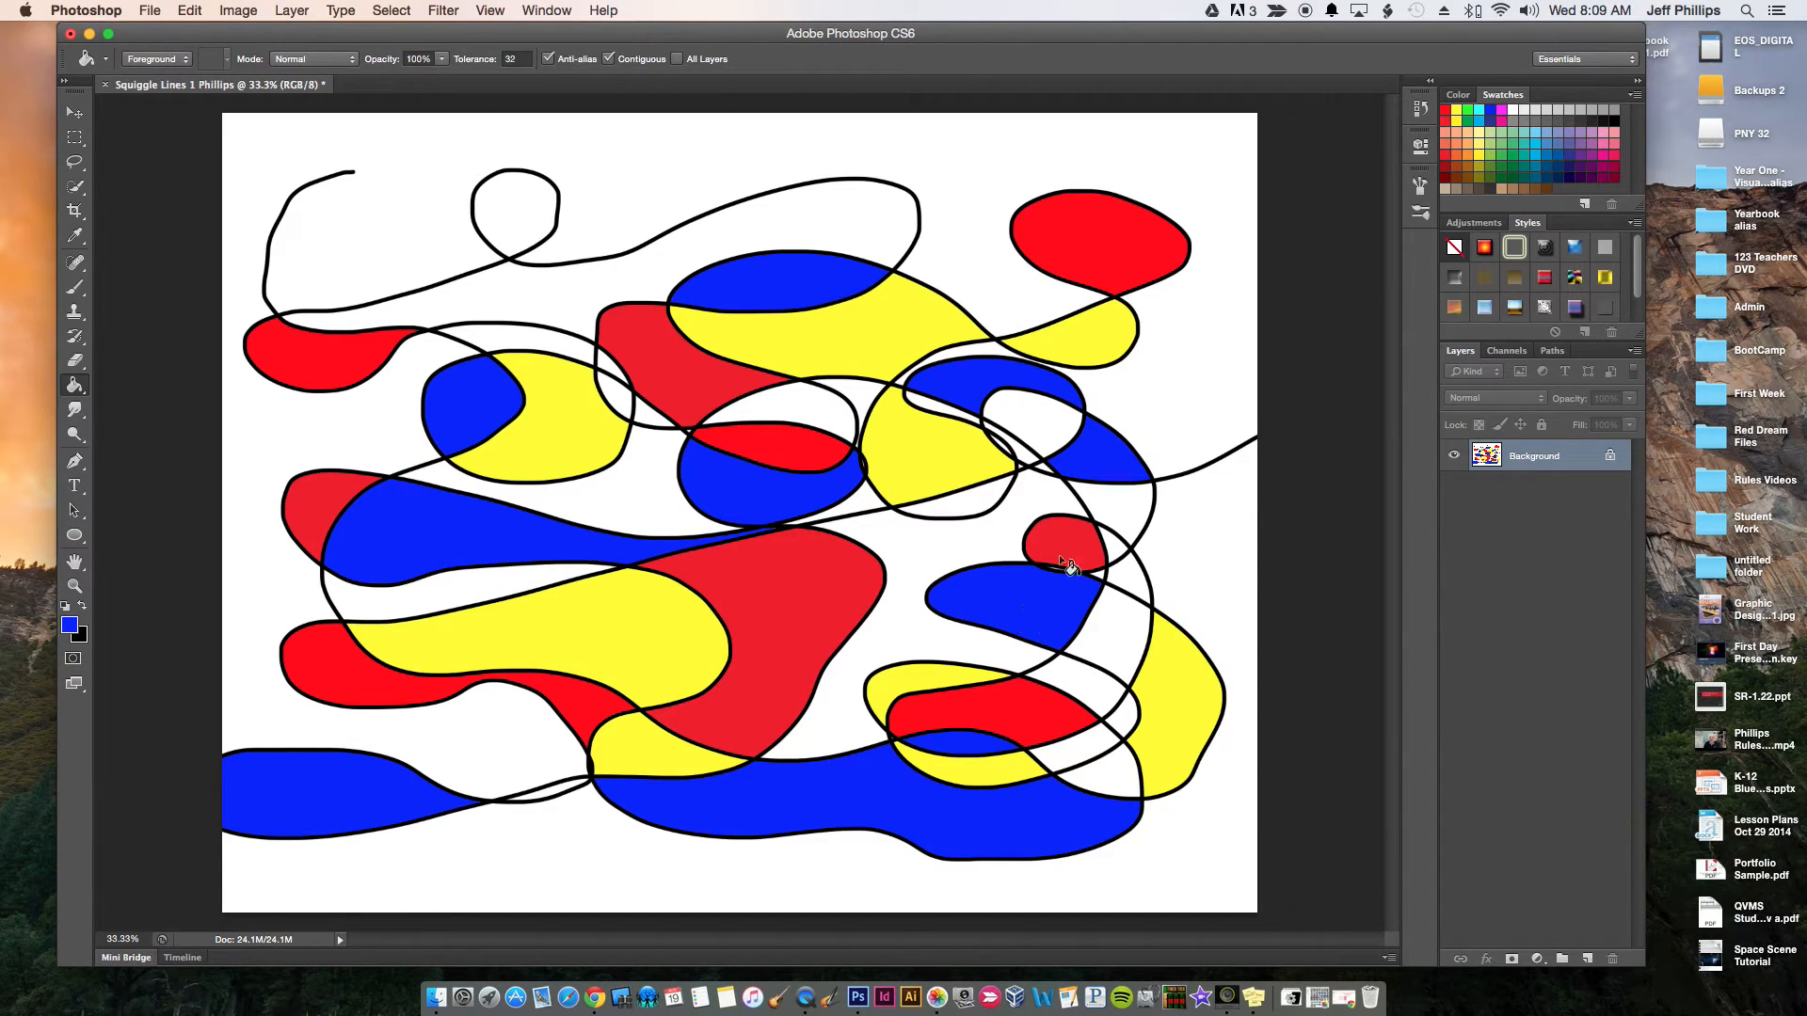
Recolor the blue shape right of center yellow and fill the large open area surrounding it with blue
click(1456, 110)
click(1013, 589)
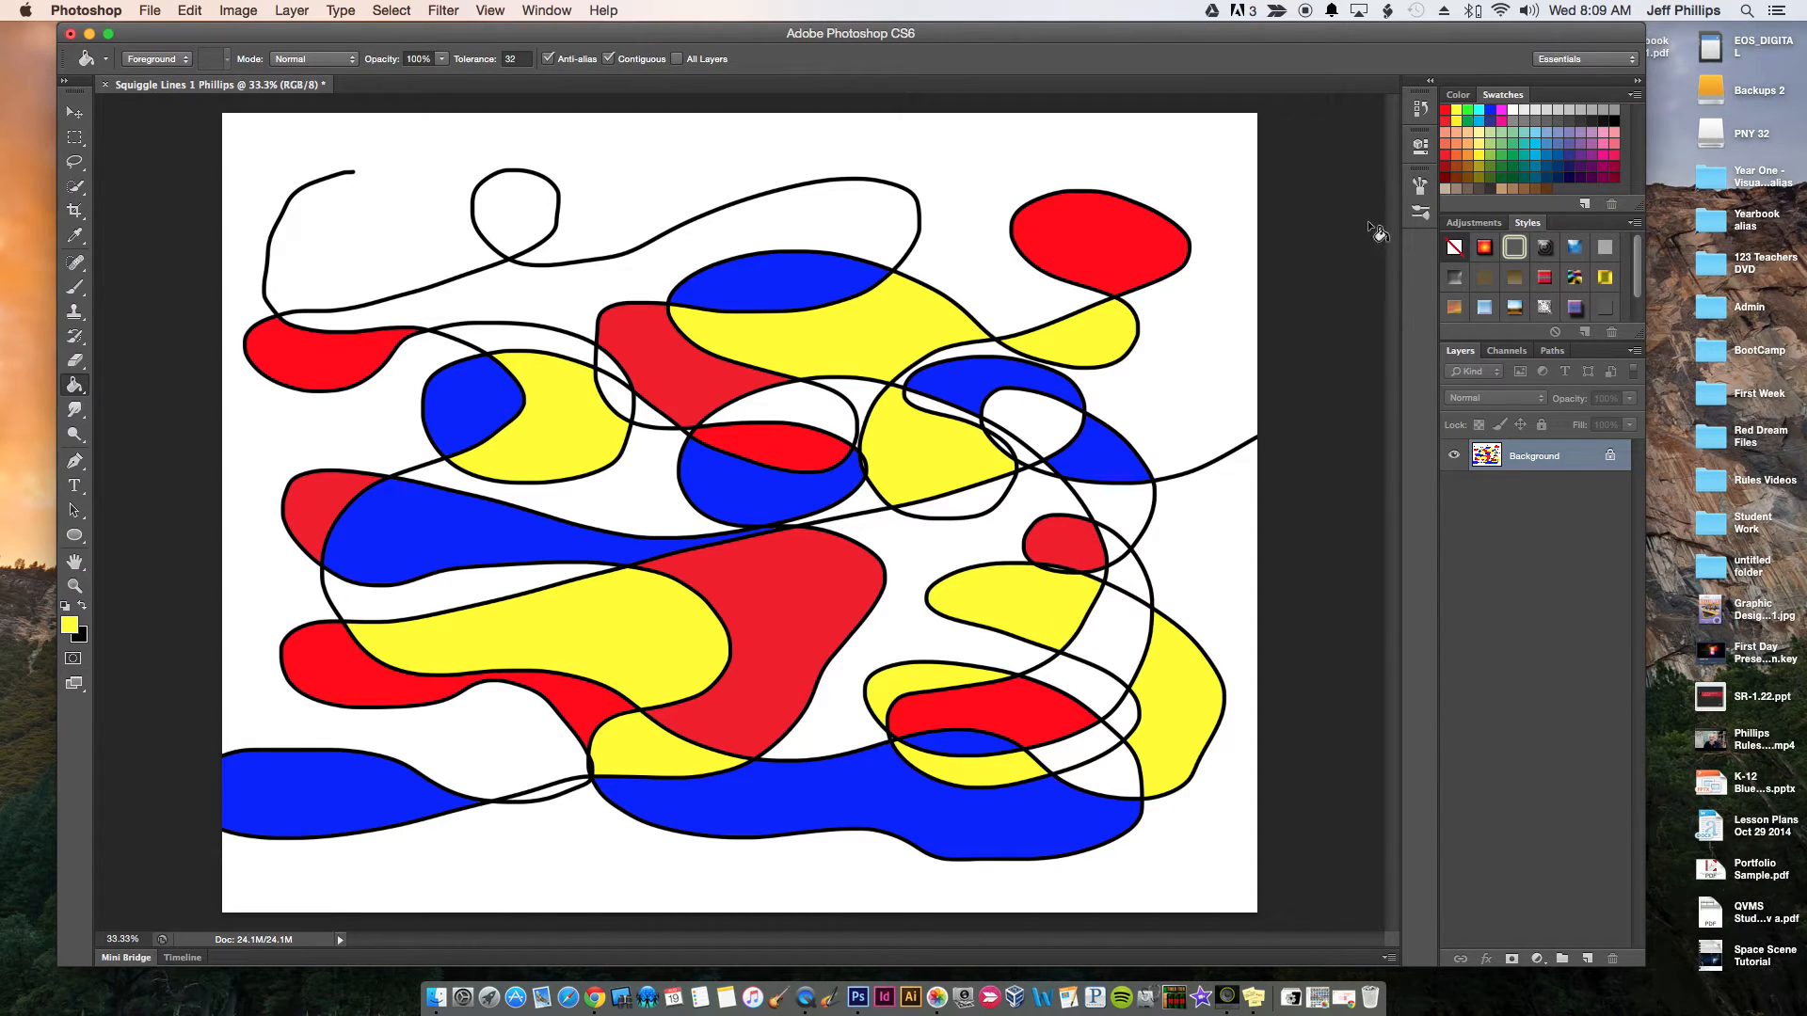
click(1489, 111)
click(901, 618)
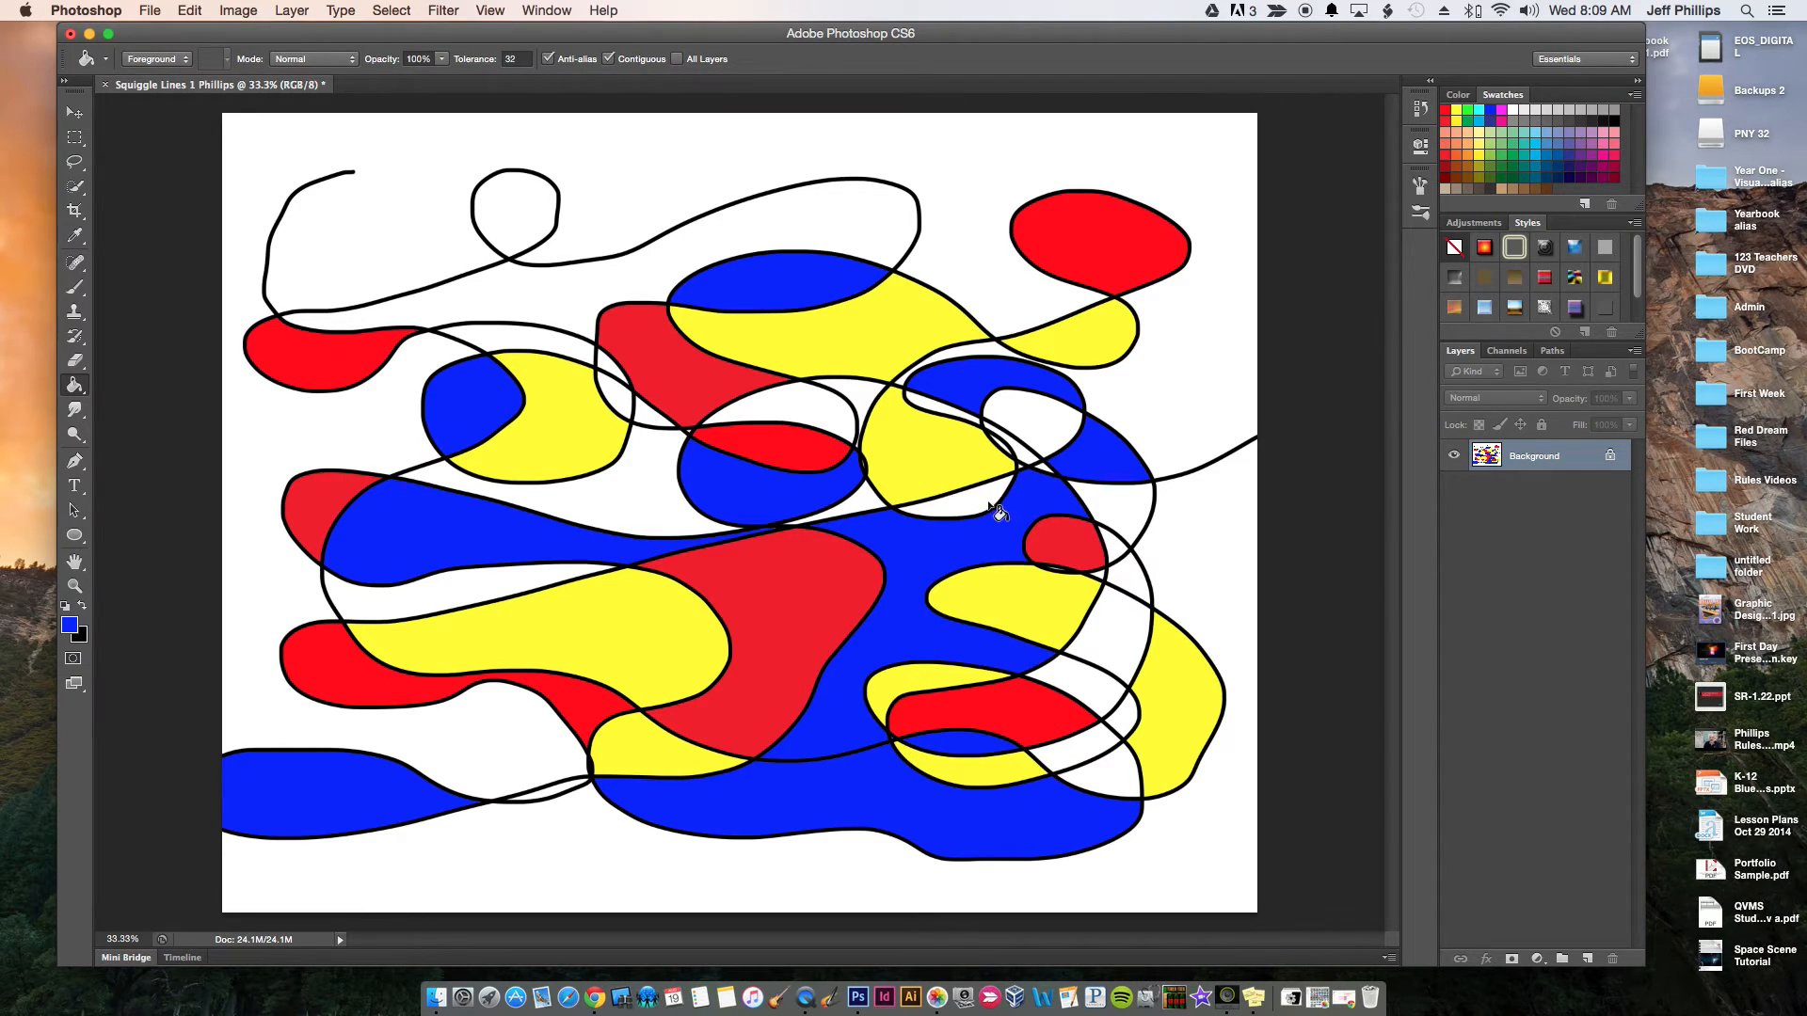
Fill the small crescent beneath the yellow shape right of center with red and recolor the long bottom band red
click(1446, 110)
click(957, 499)
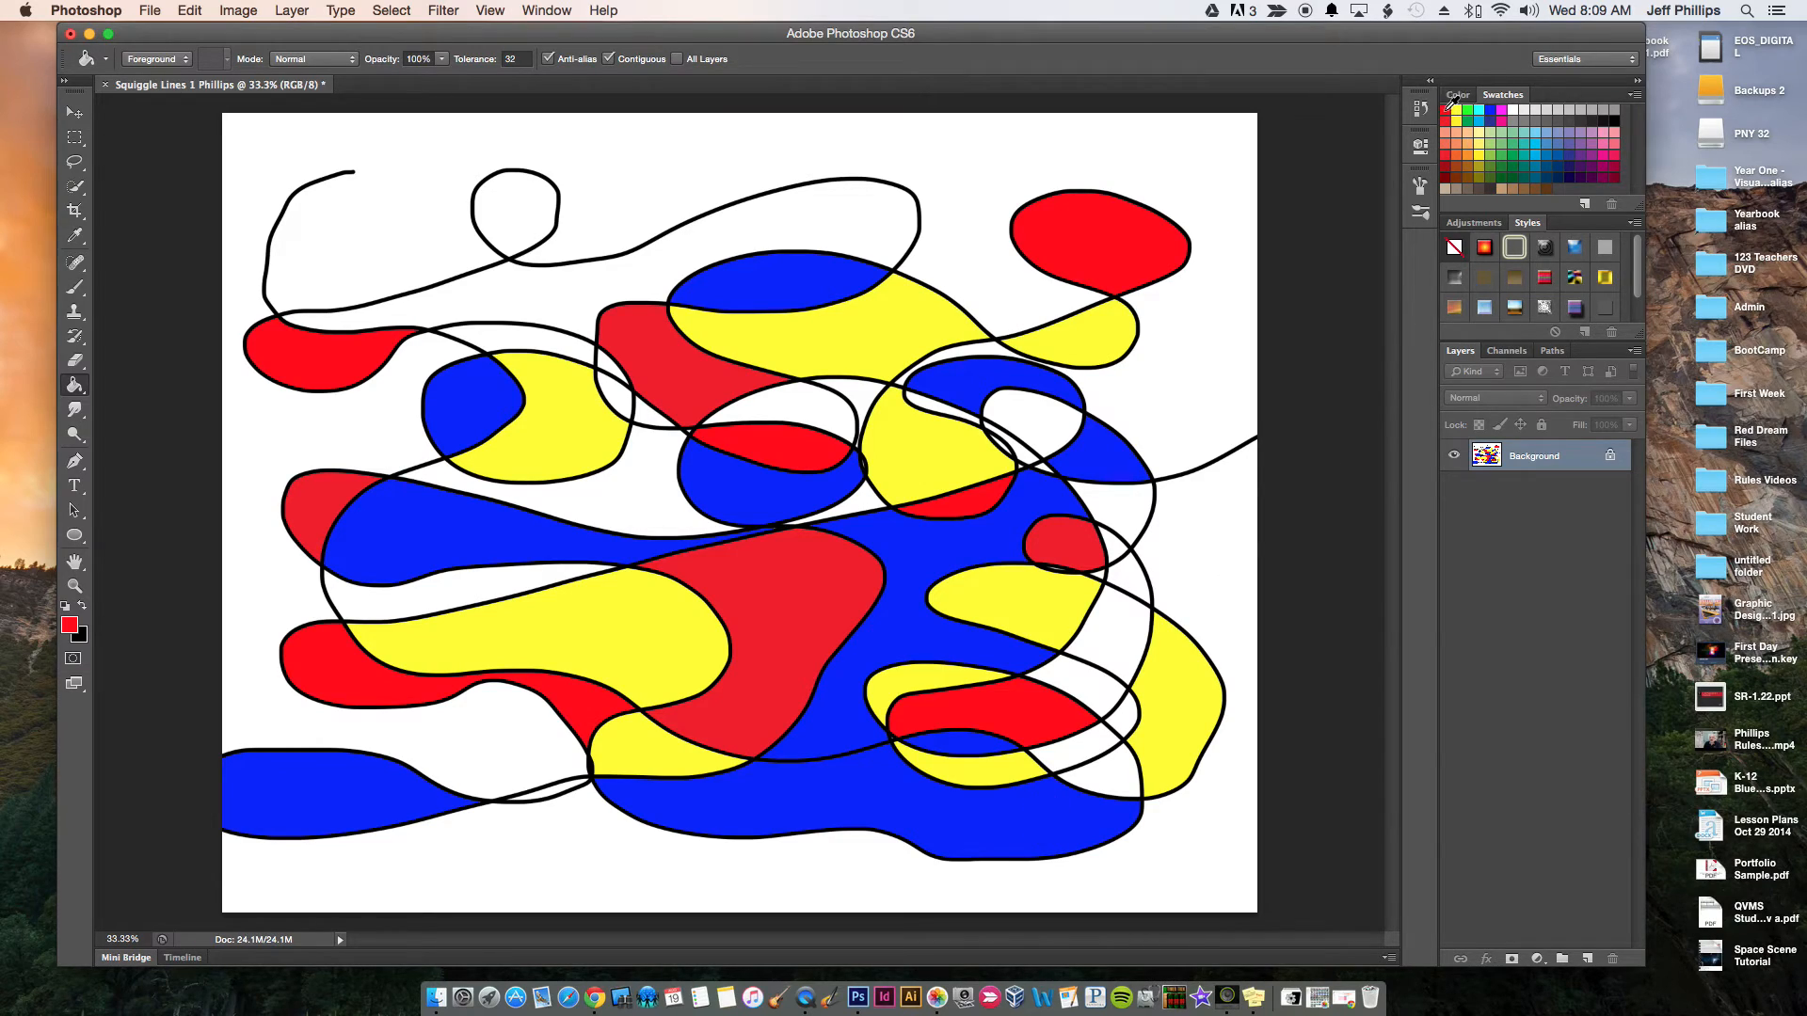
click(901, 794)
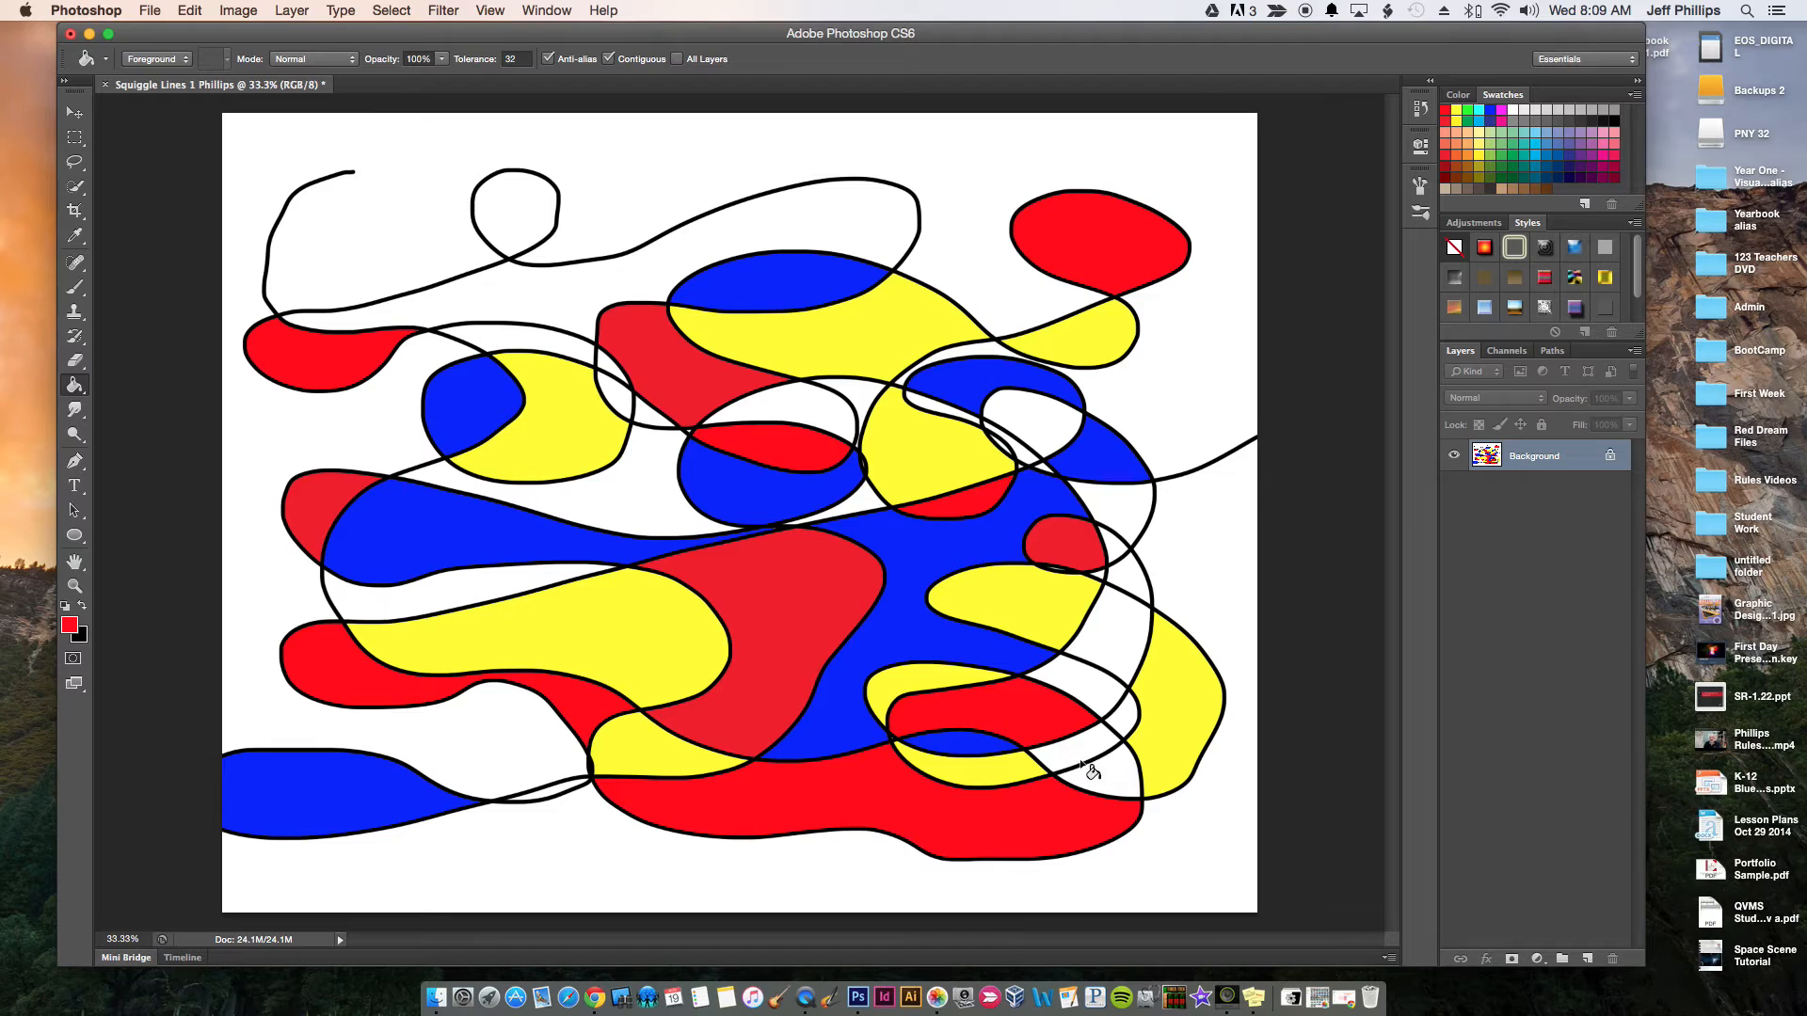
Fill the small lower-right corner shape with blue and the narrow strip between the left blue and yellow shapes with red
click(1491, 109)
click(1105, 766)
click(1446, 111)
click(393, 595)
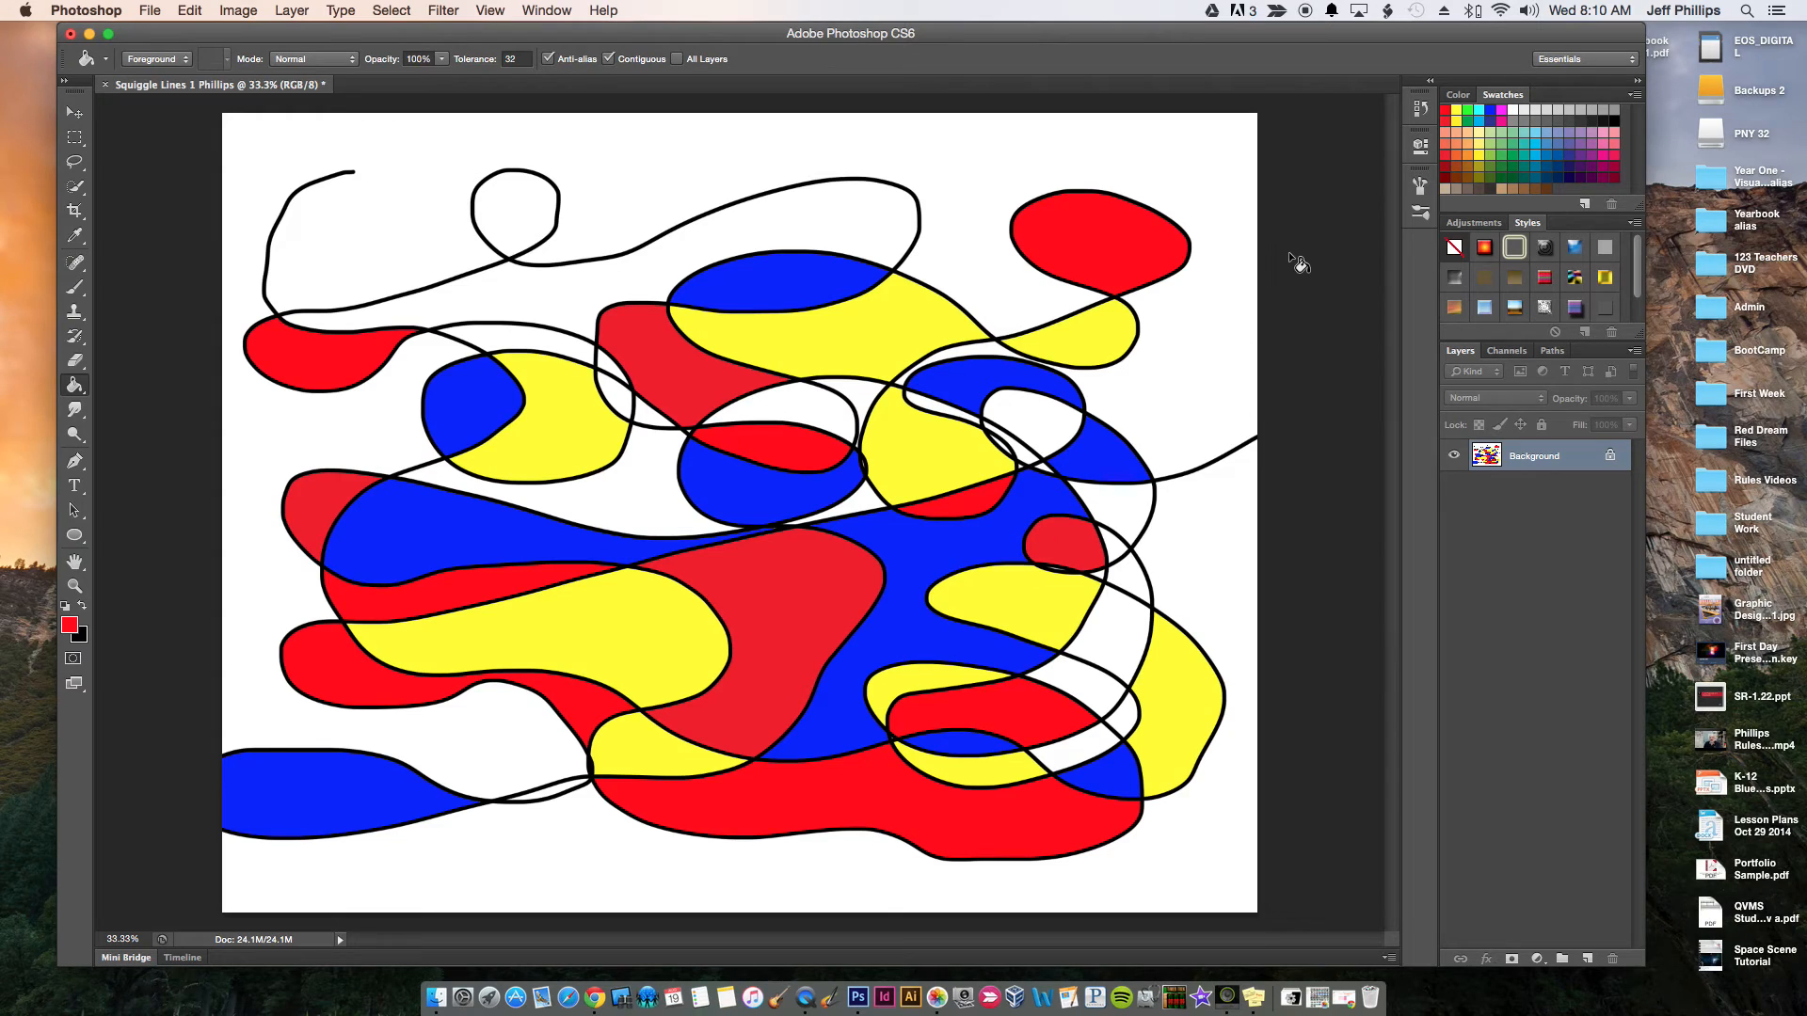
Fill the gap above the central red shape with yellow and the thin strip above the upper-left blue and yellow loop with red
click(1457, 110)
click(779, 399)
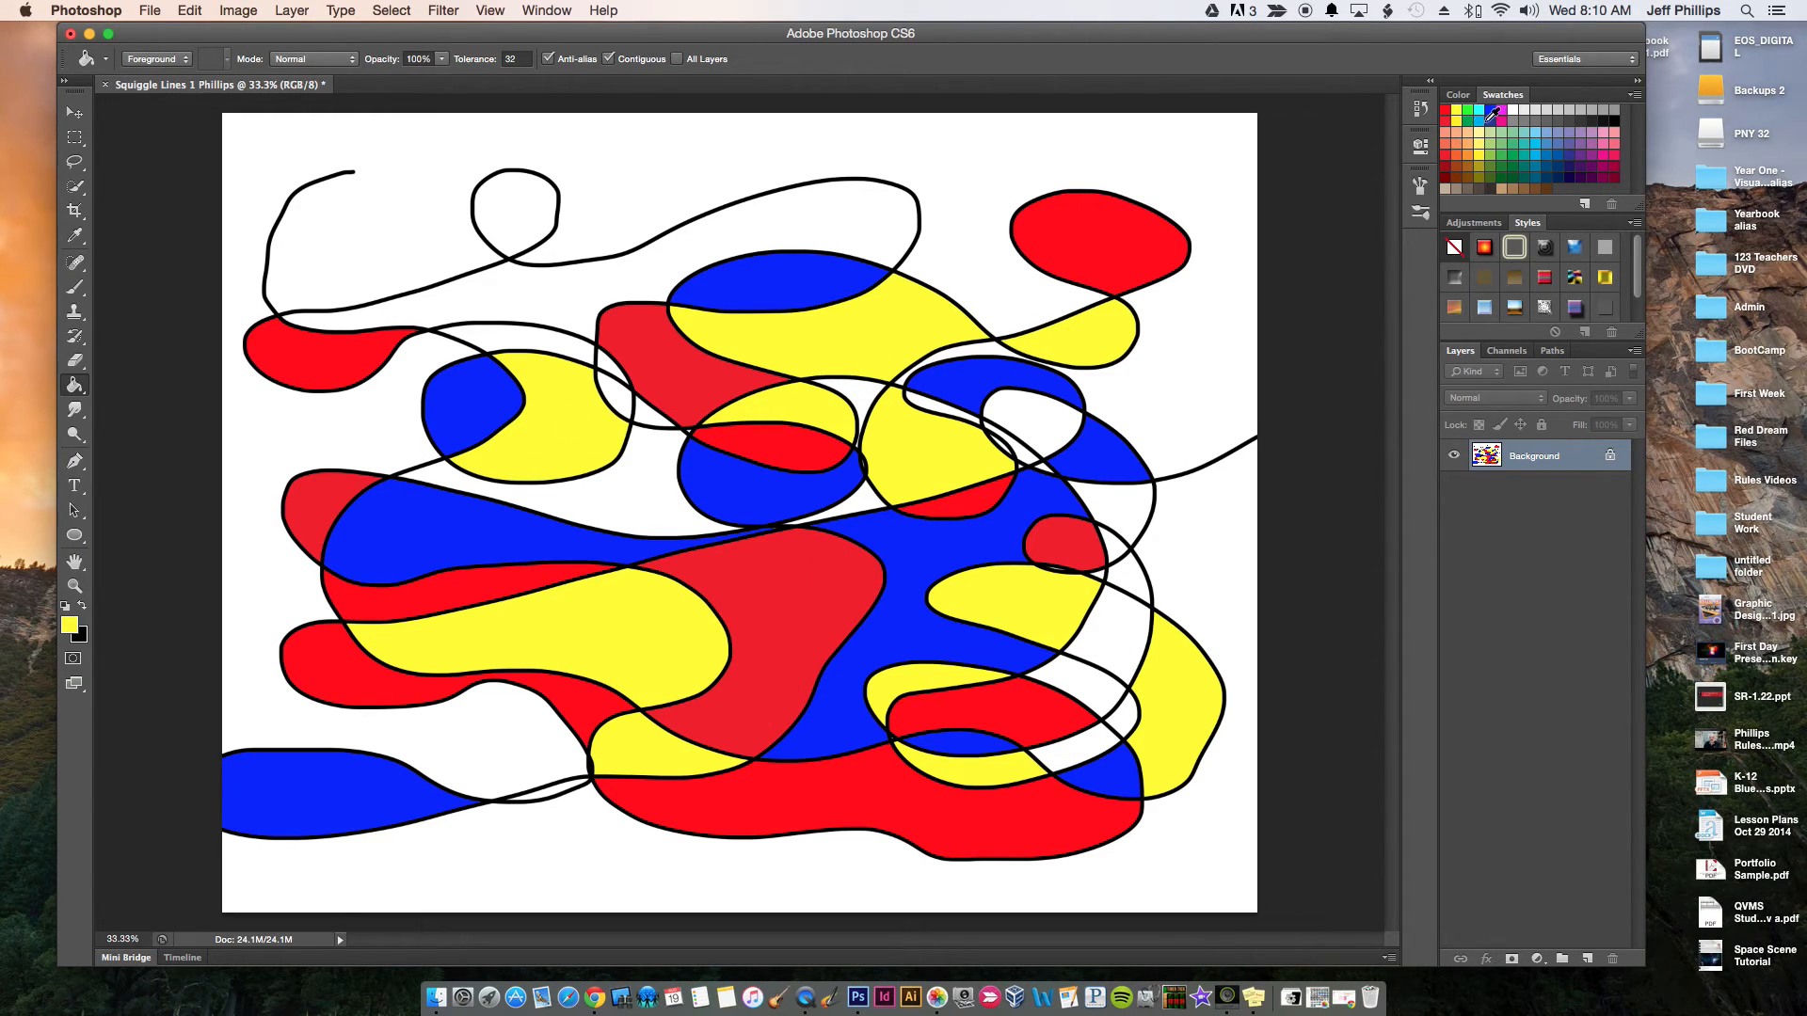
click(1446, 110)
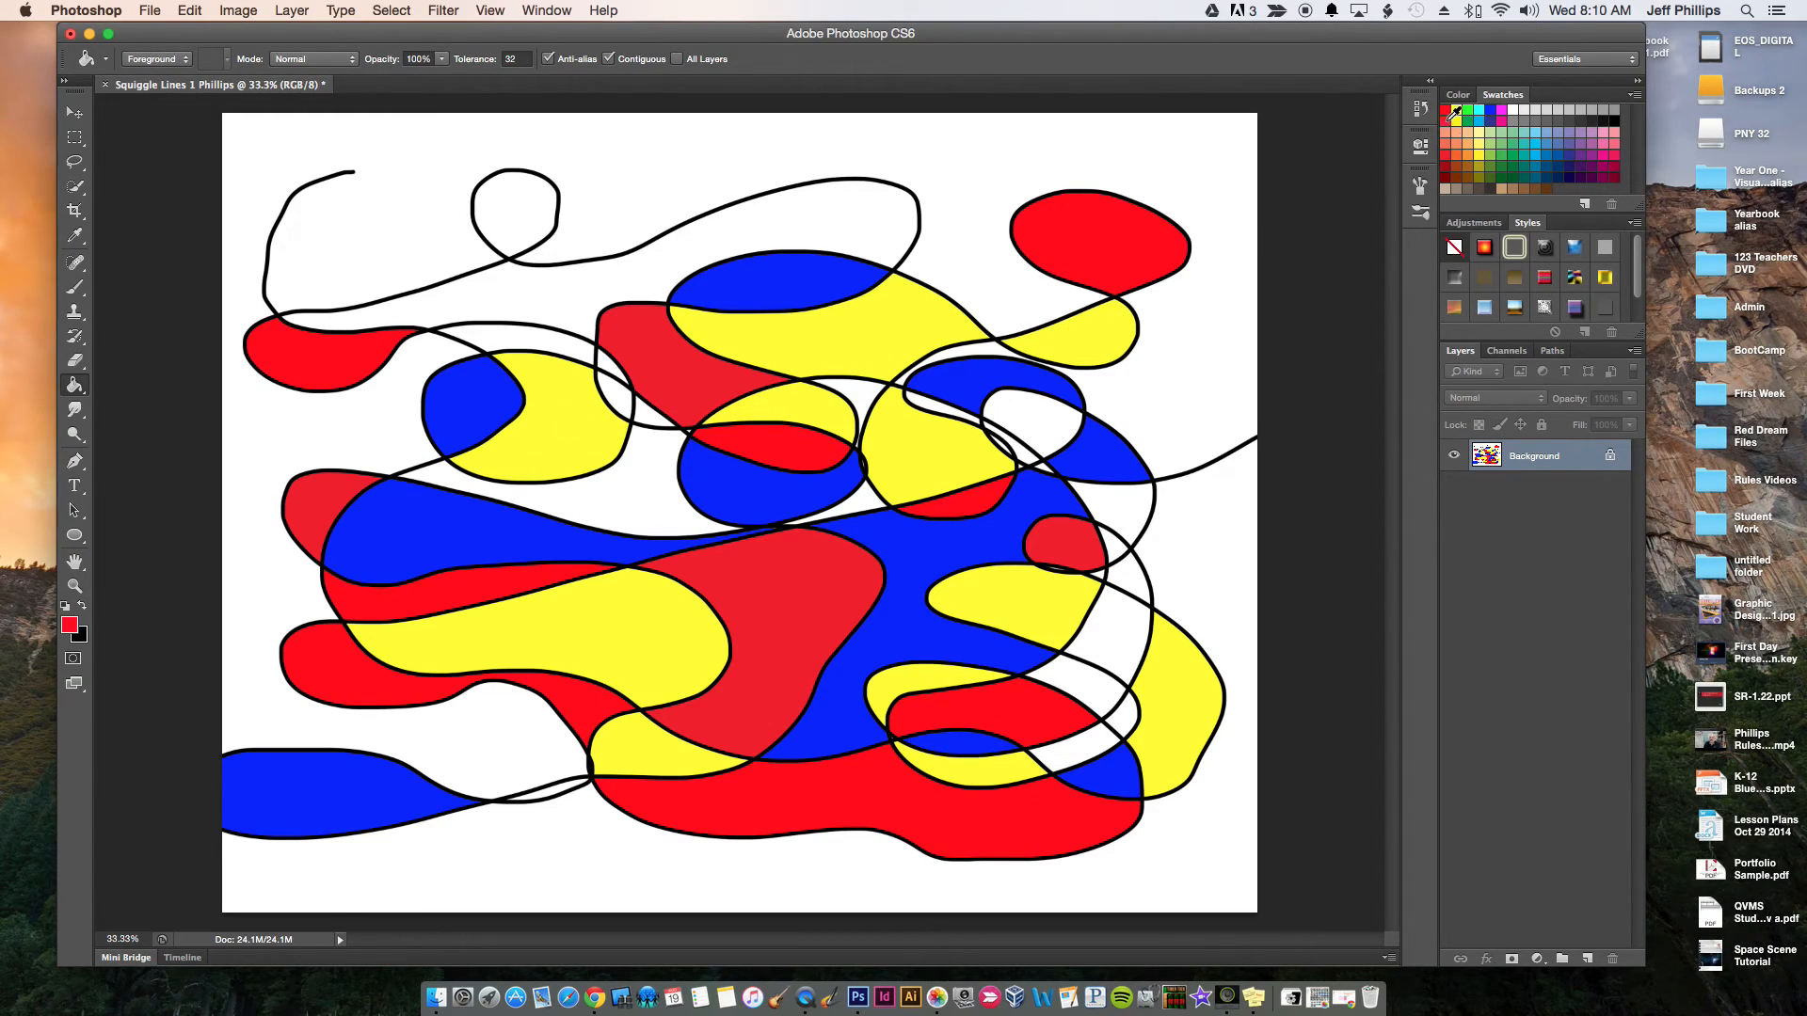
click(492, 337)
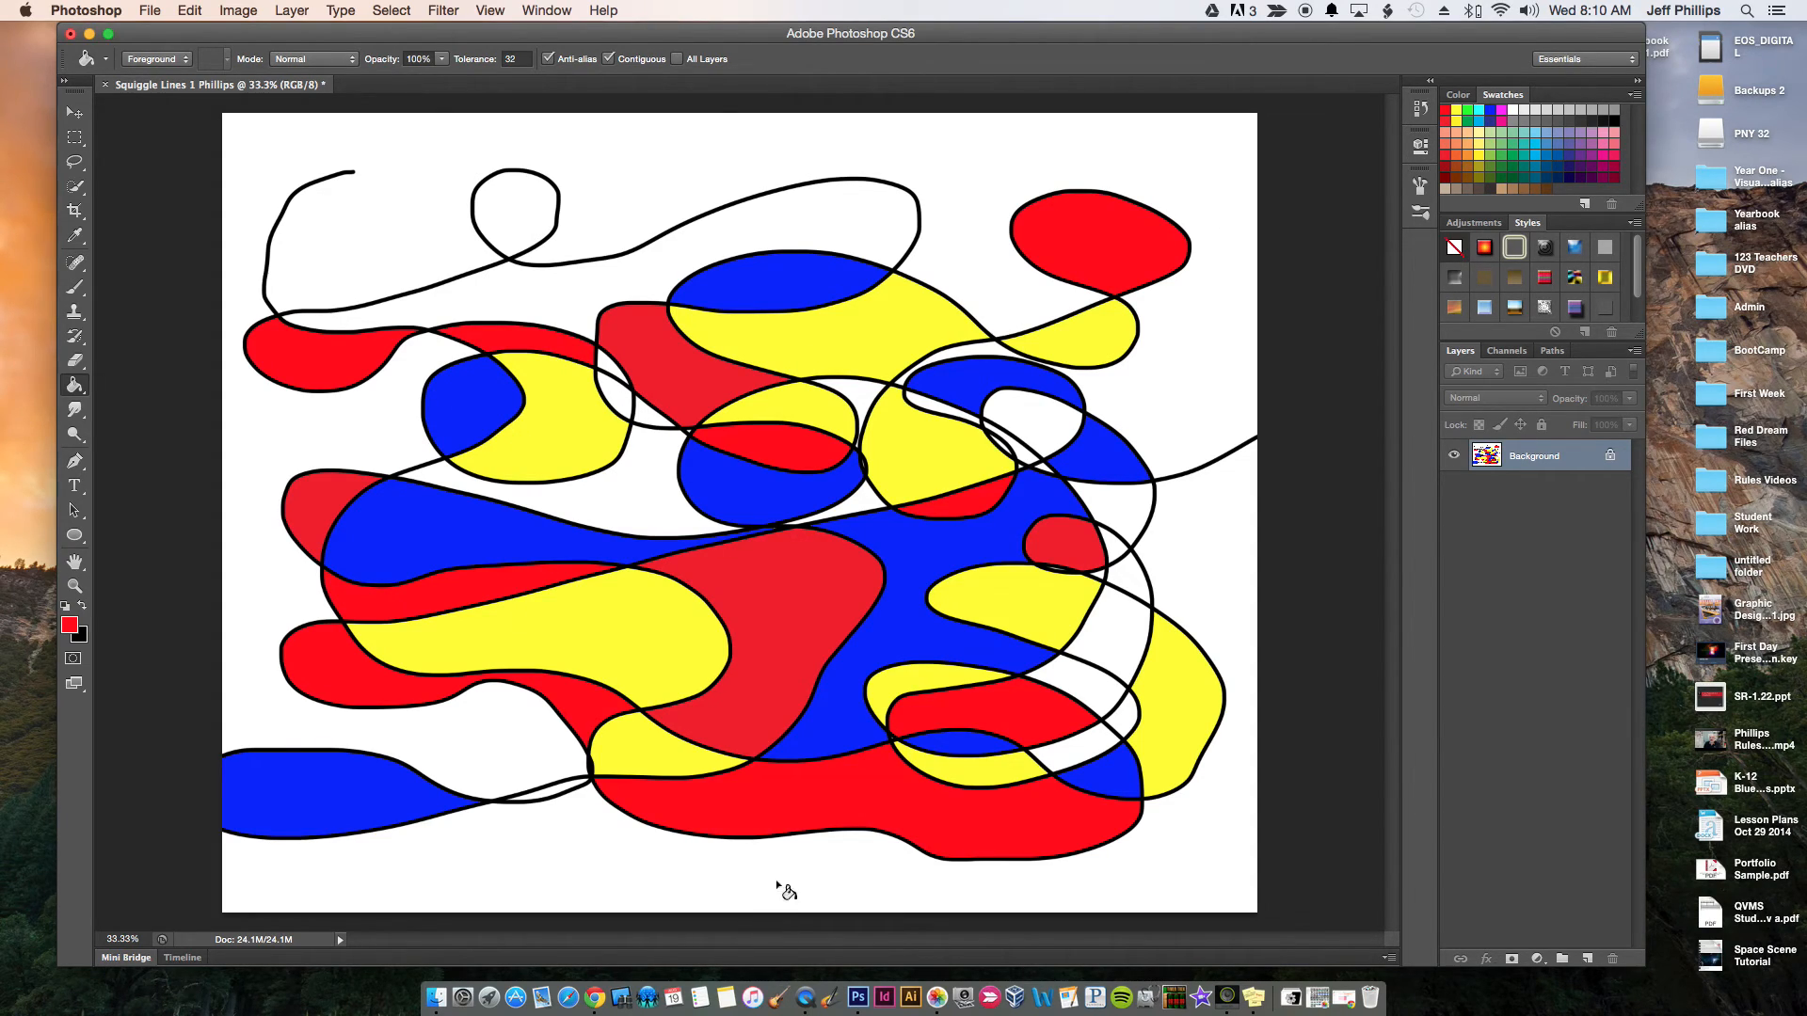
Save the artwork to the Desktop in Photoshop (PSD) format under its existing name and select the saved file there
click(148, 9)
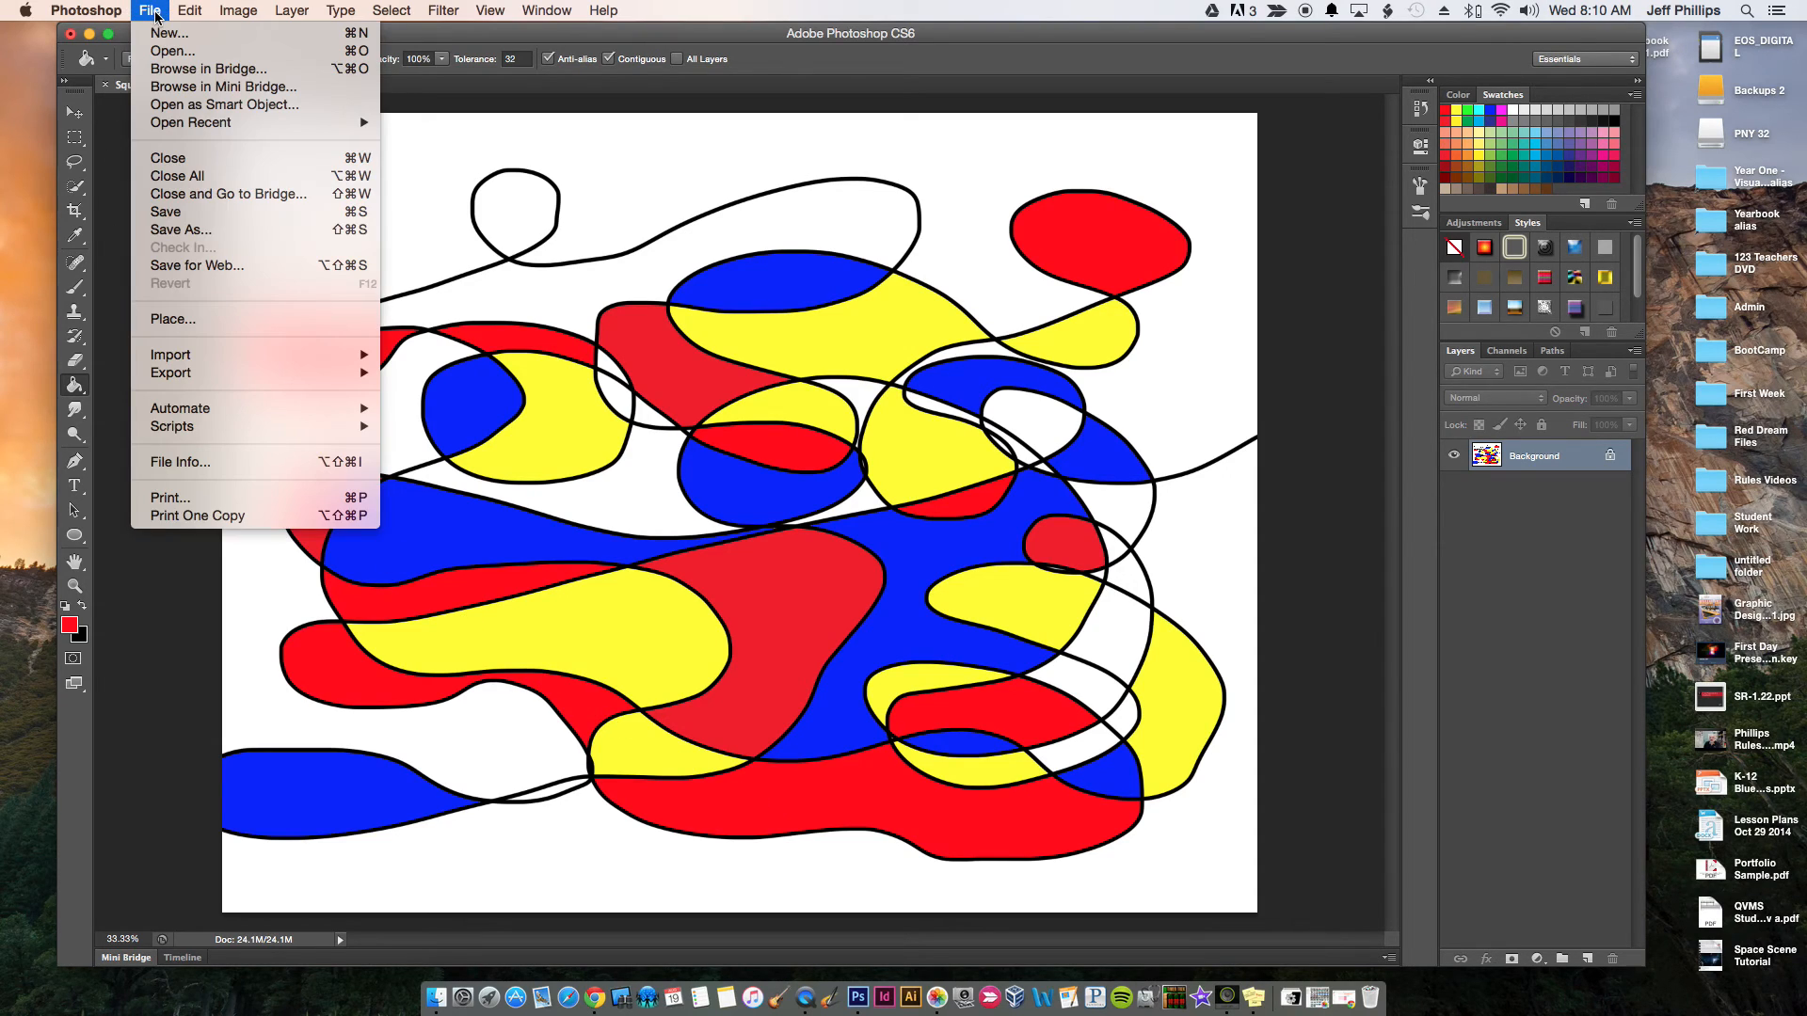
click(192, 236)
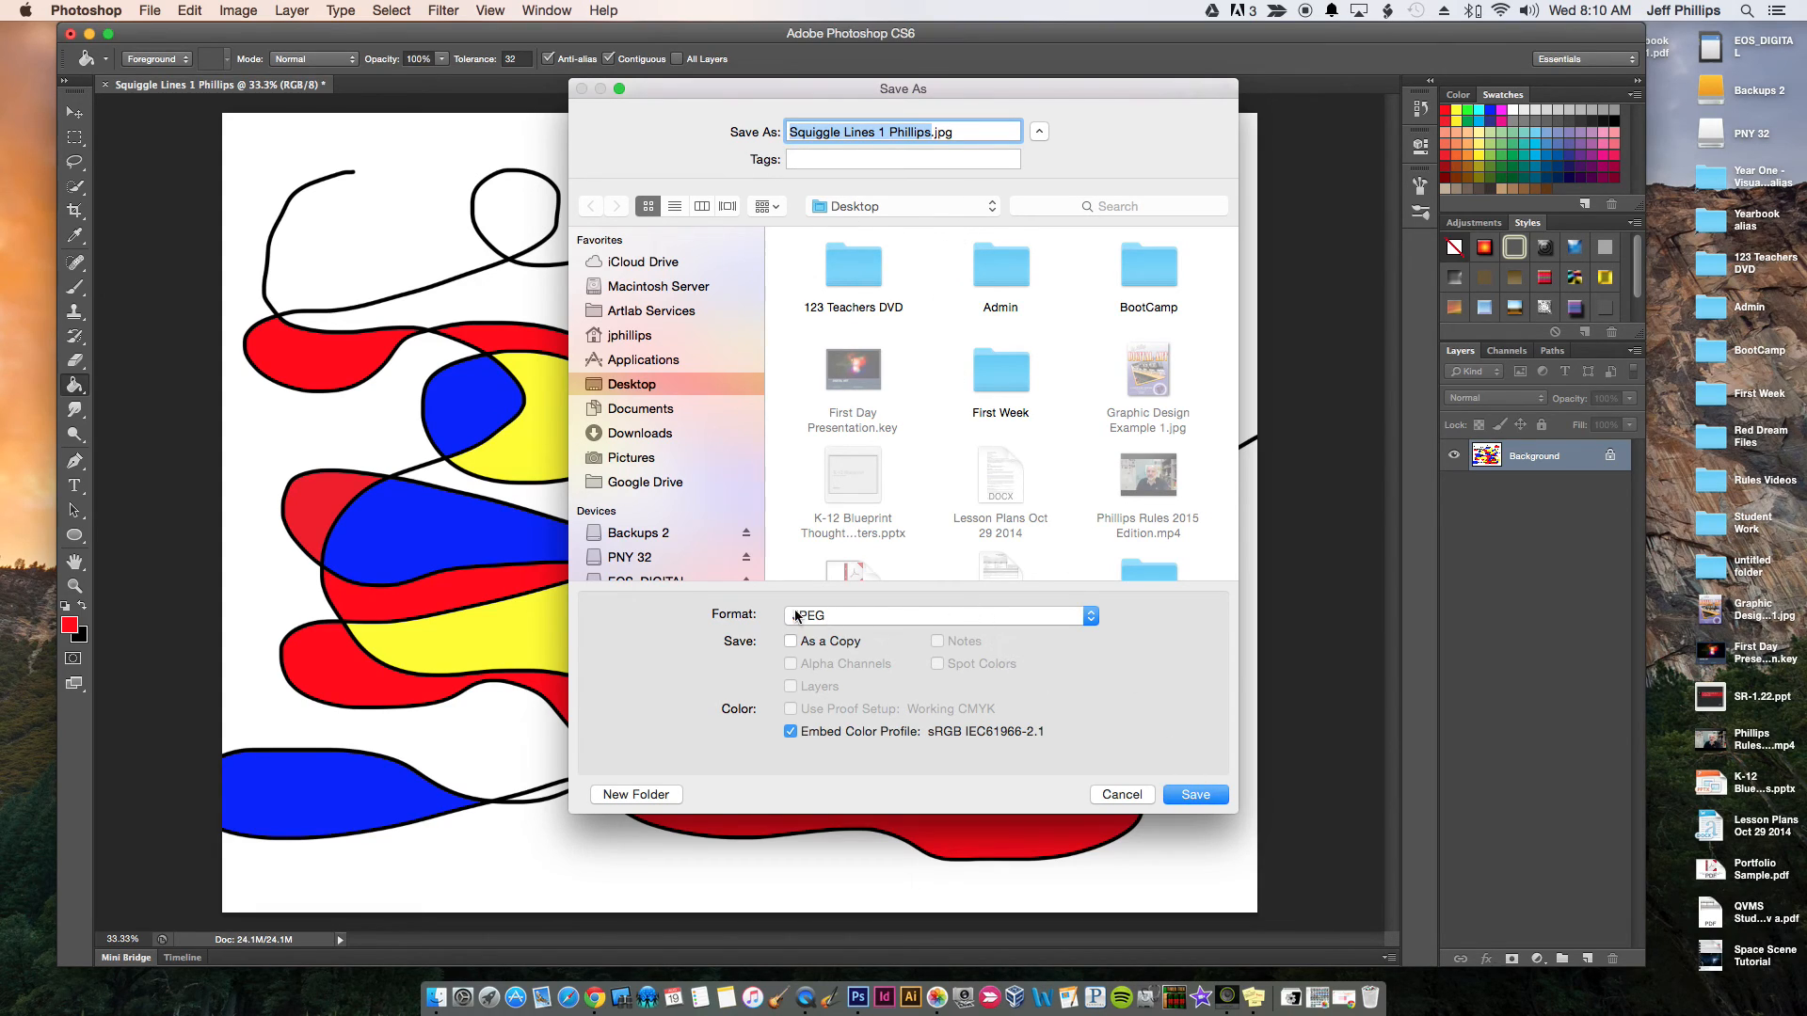
click(1087, 615)
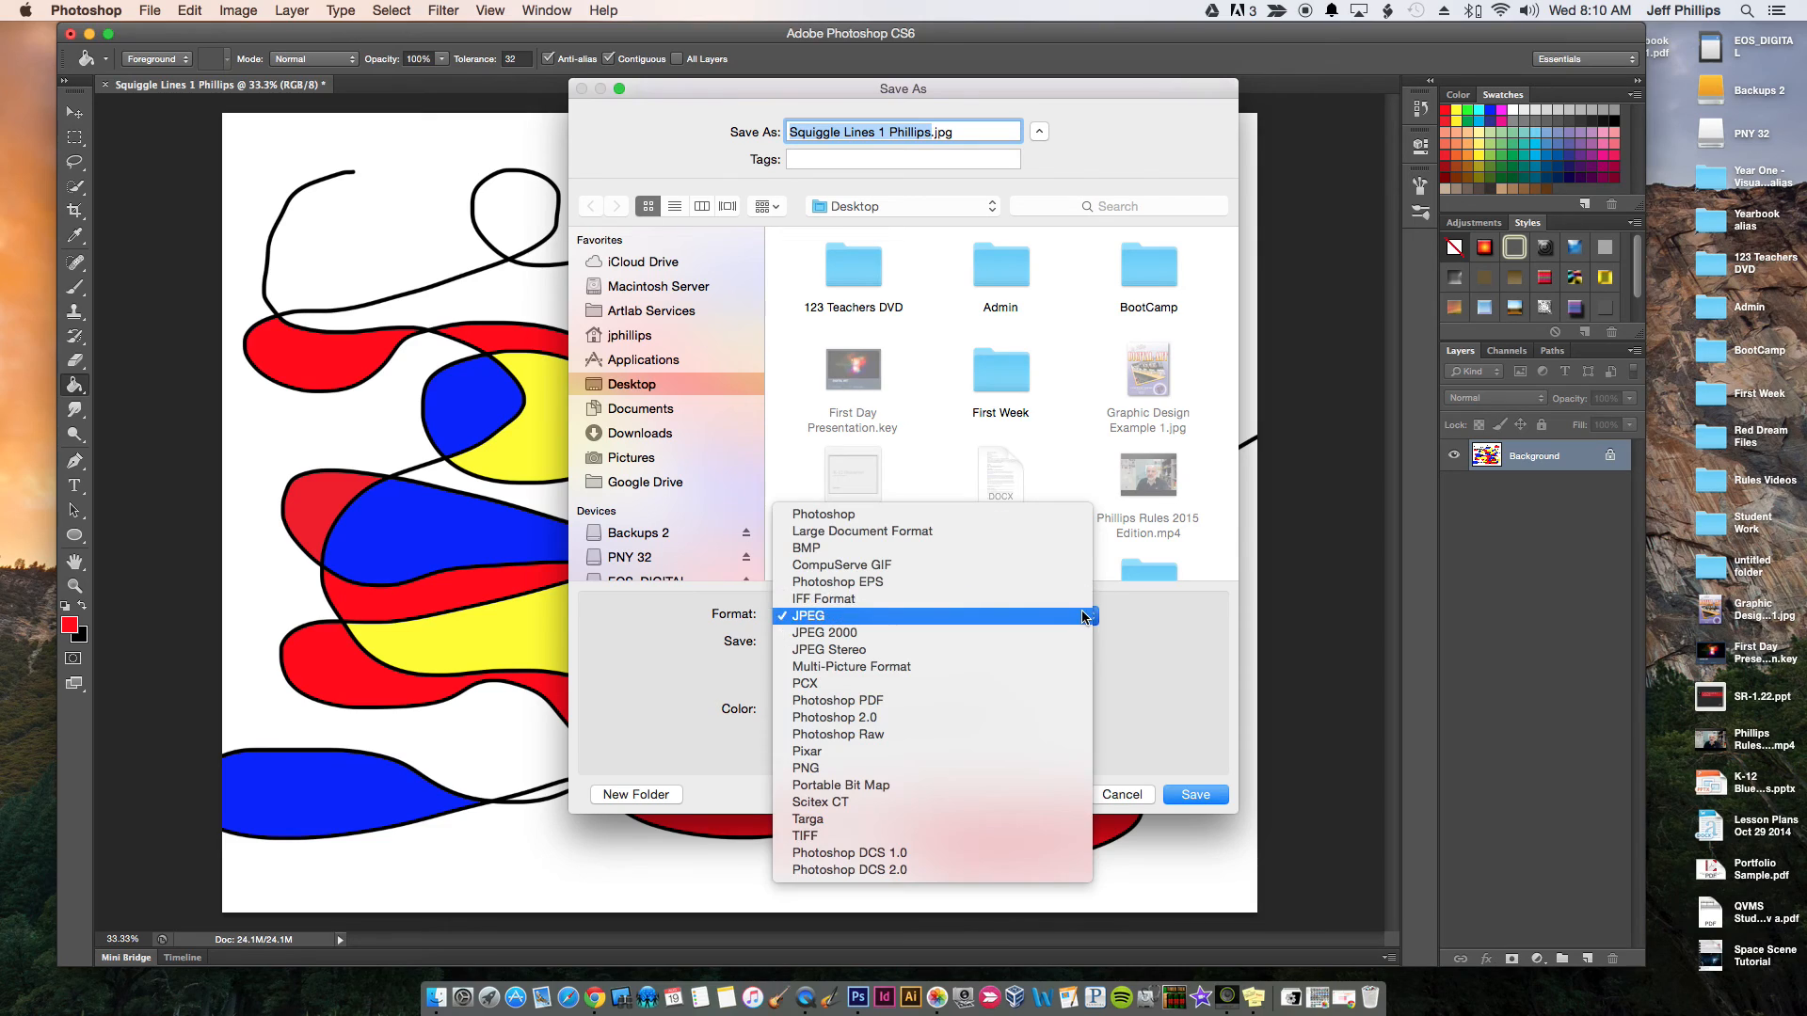
click(1047, 513)
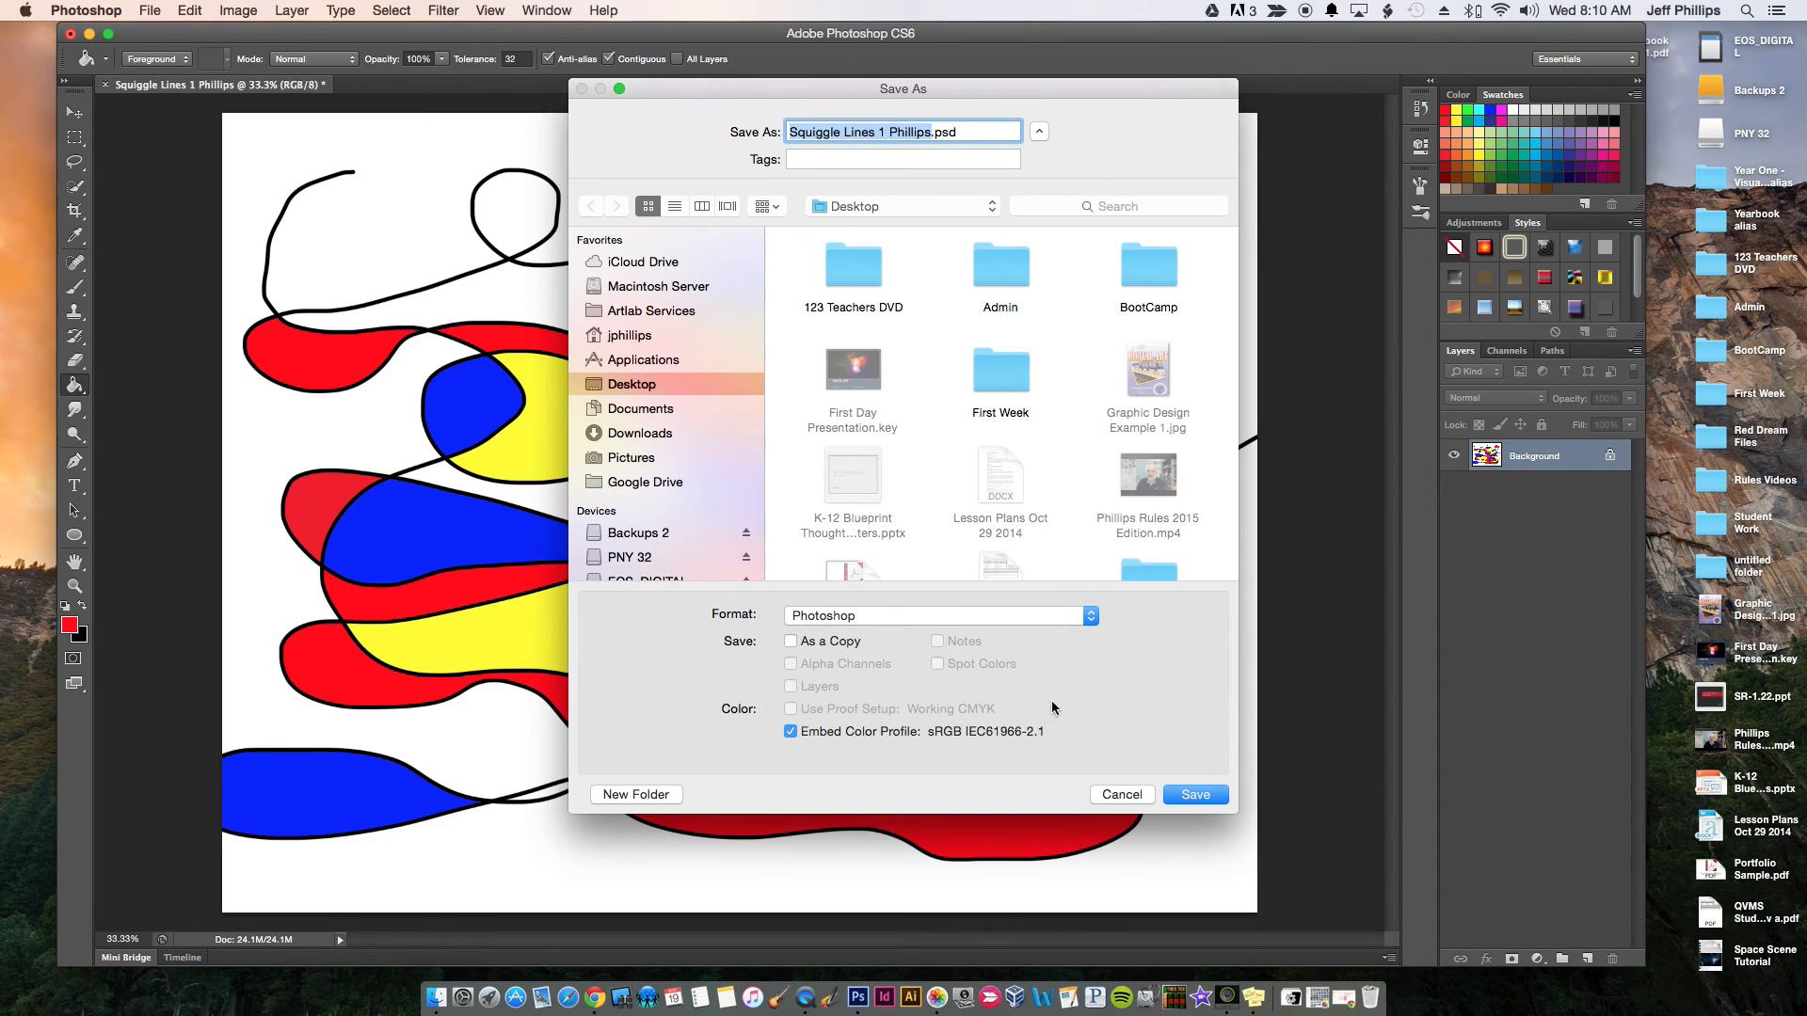
click(1199, 792)
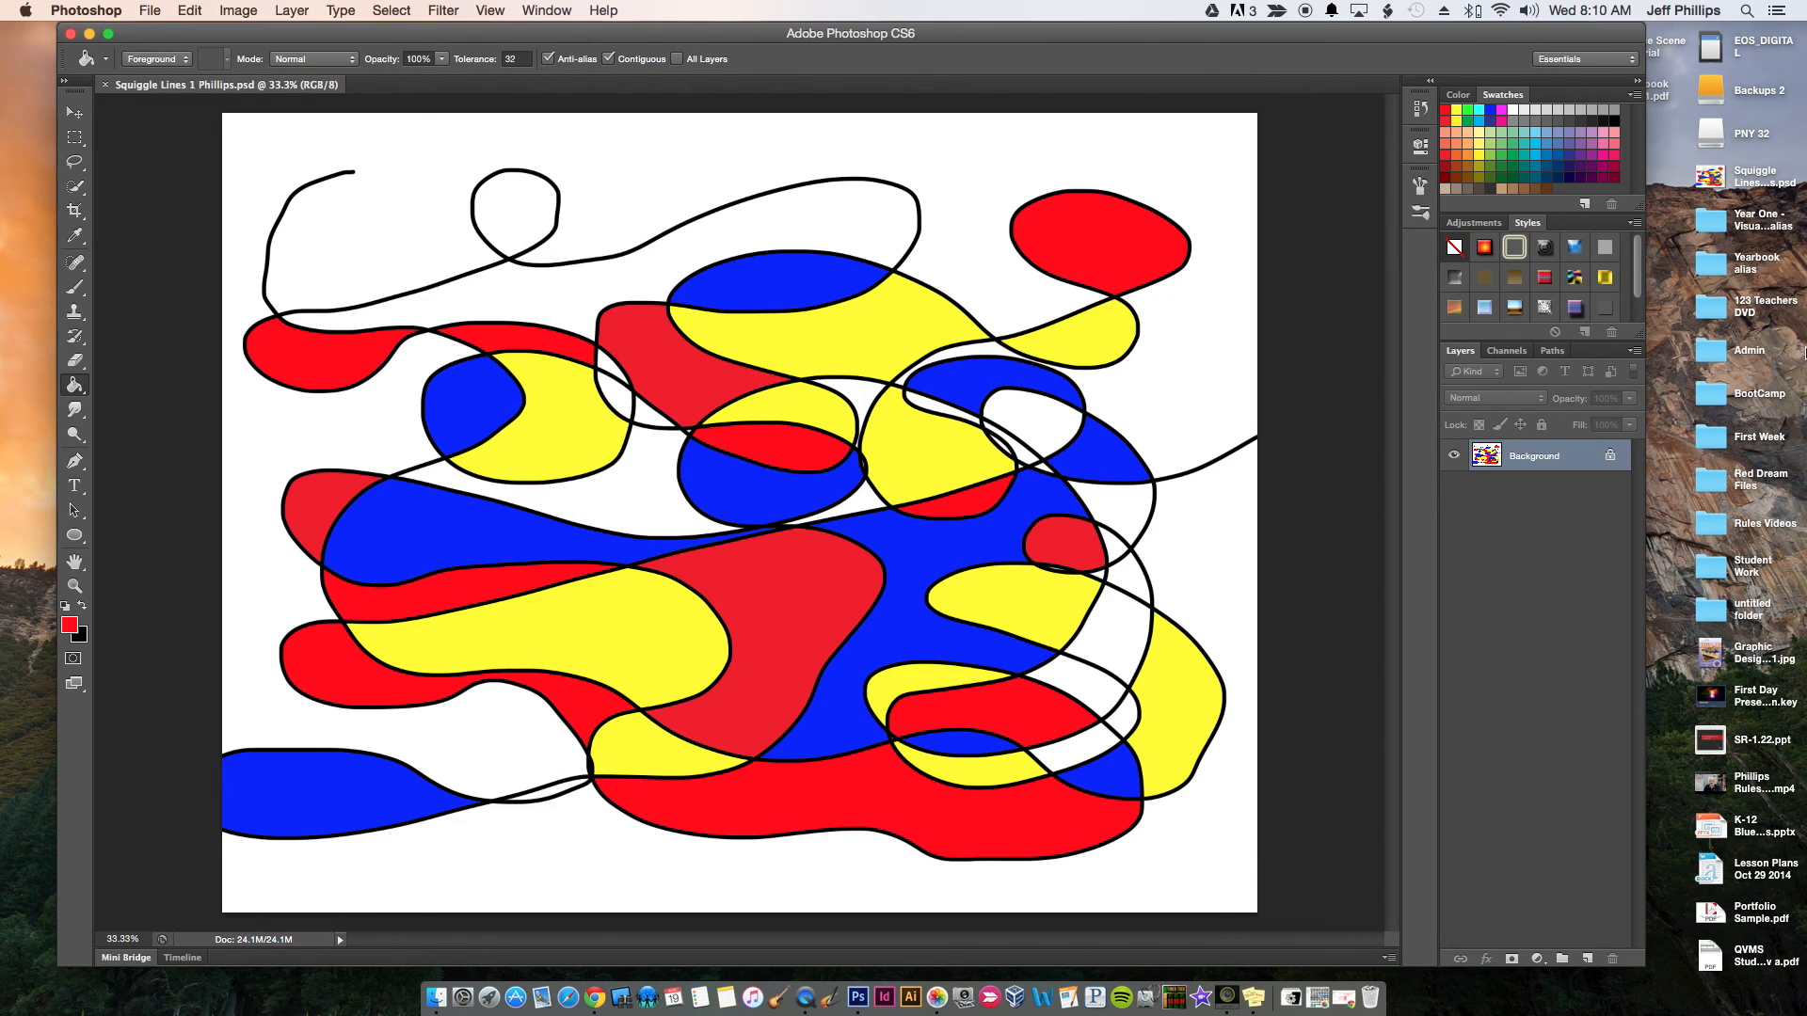
click(1699, 178)
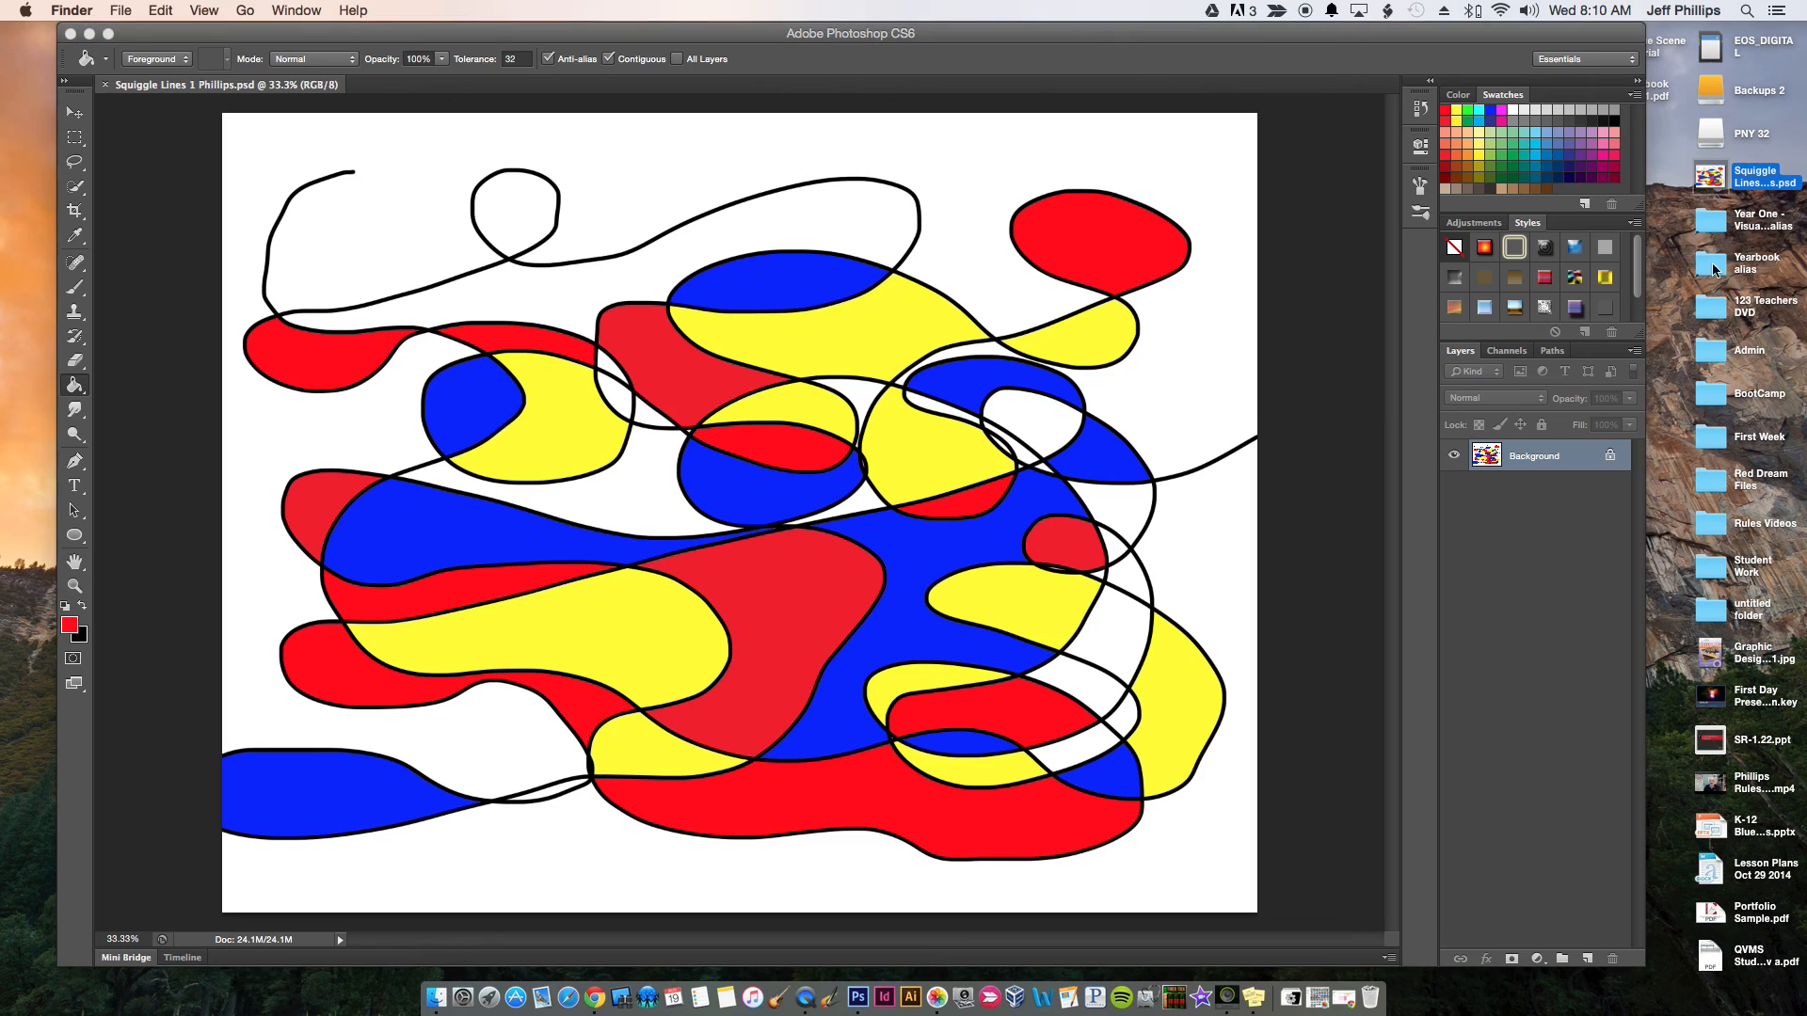